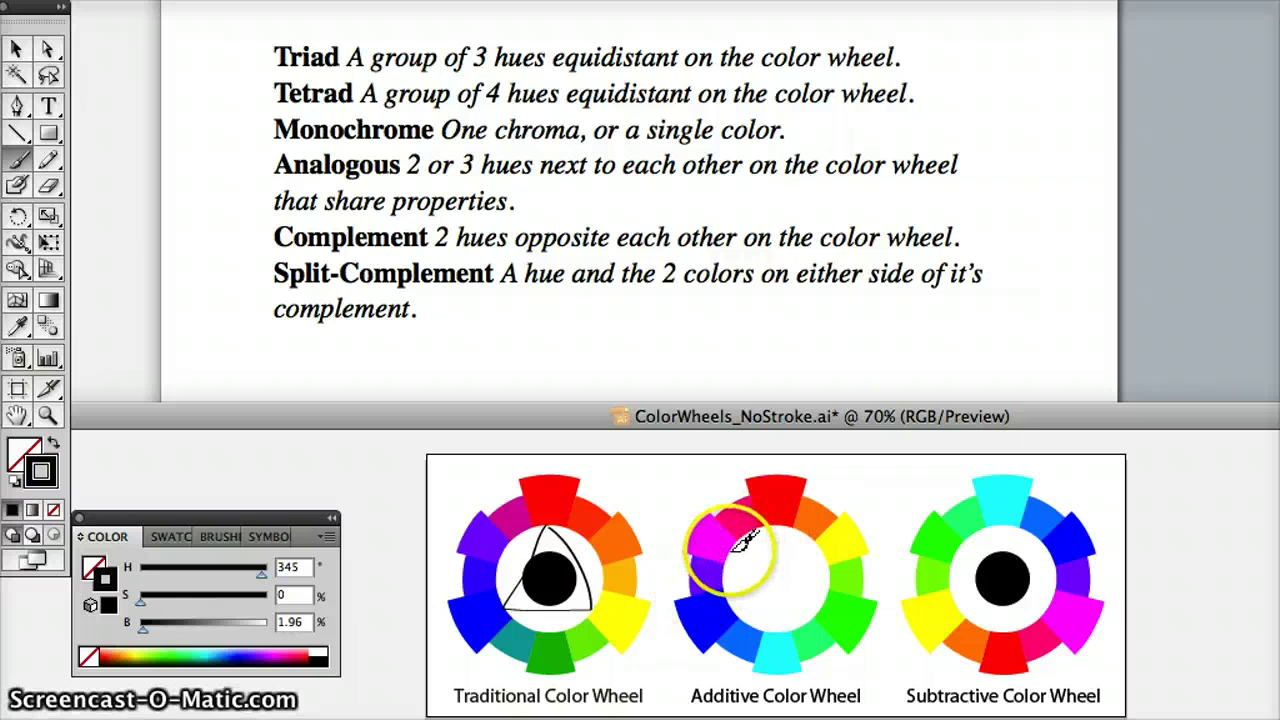
# Brush triad triangles inside the additive and subtractive color wheels, then undo the triangles on all three wheels.
pyautogui.moveTo(729, 551); pyautogui.dragTo(728, 552)
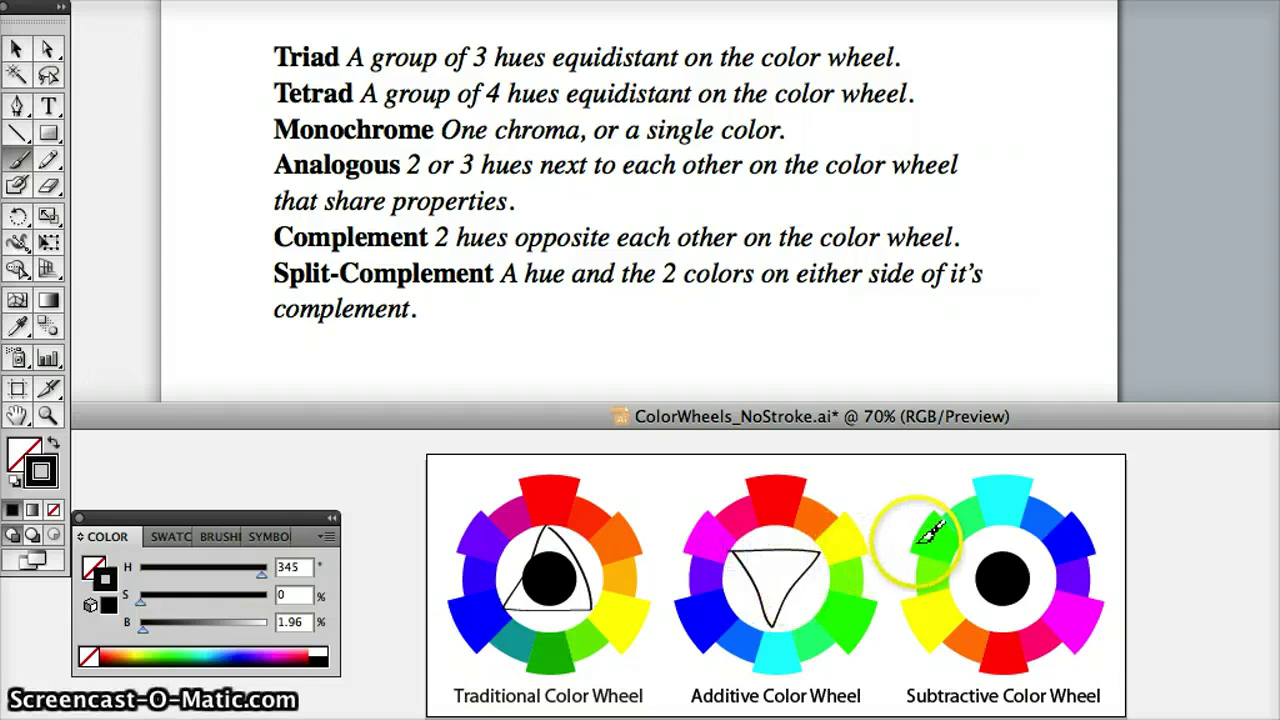
pyautogui.click(962, 566)
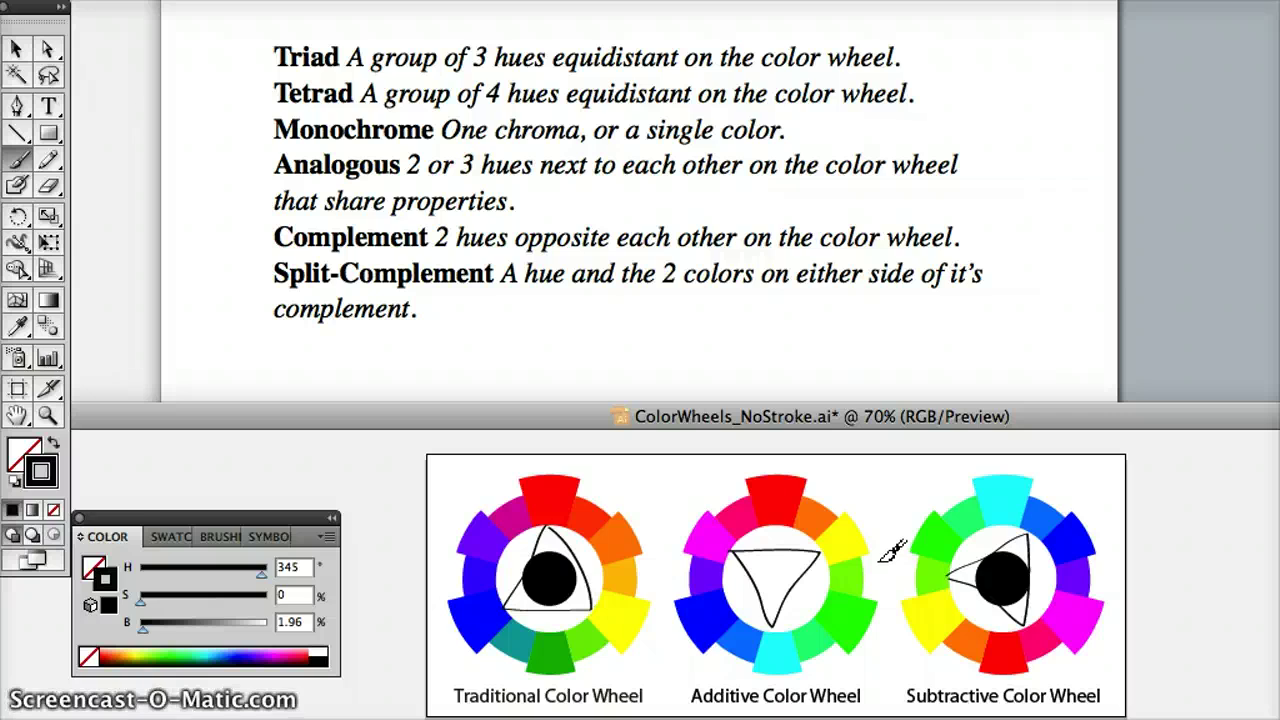
pyautogui.press('super+z')
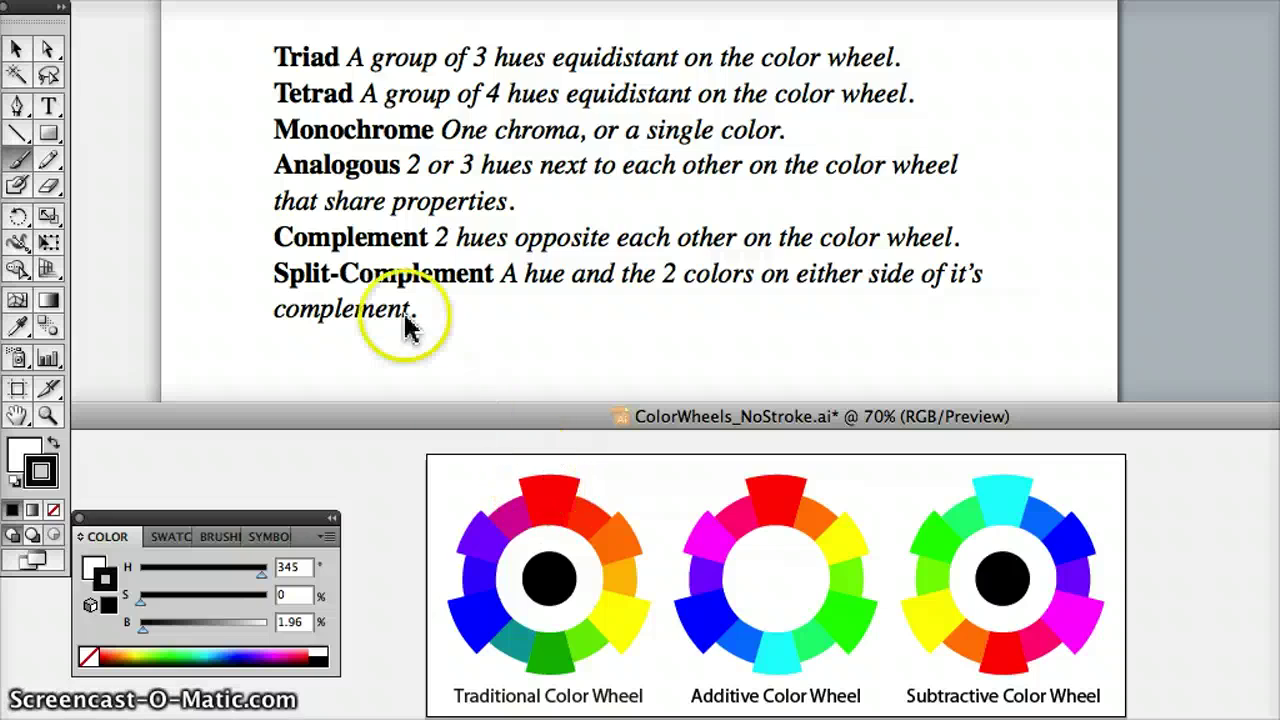
# Brush a line from red to green across the traditional color wheel, undo it, redraw it through the center and remove it again.
pyautogui.hscroll(-1, 549, 525)
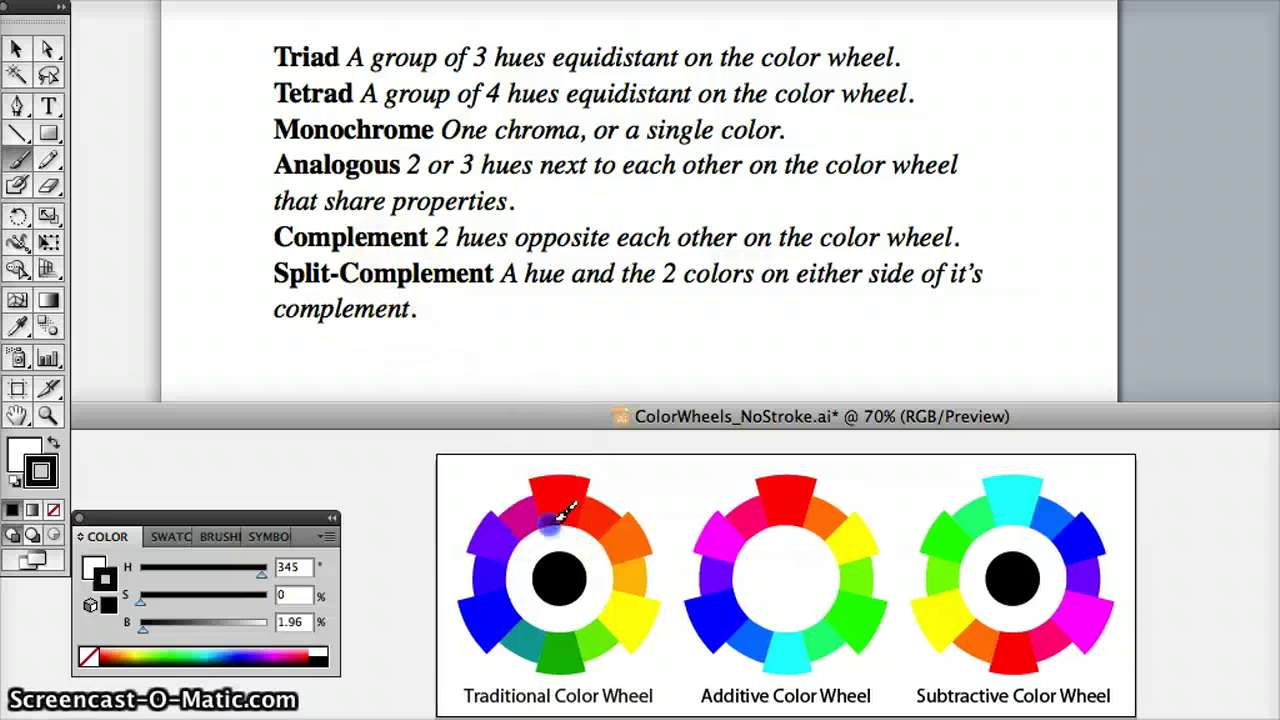
pyautogui.moveTo(552, 624); pyautogui.dragTo(554, 622)
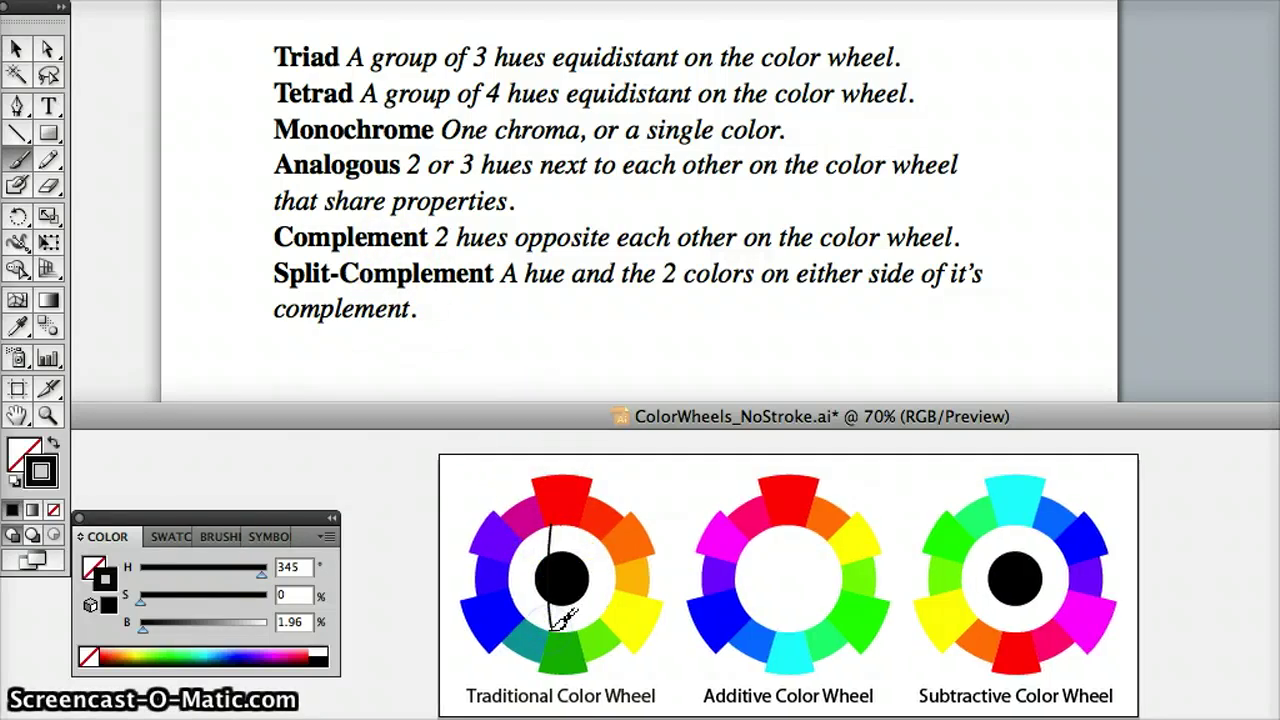
pyautogui.press('super+z')
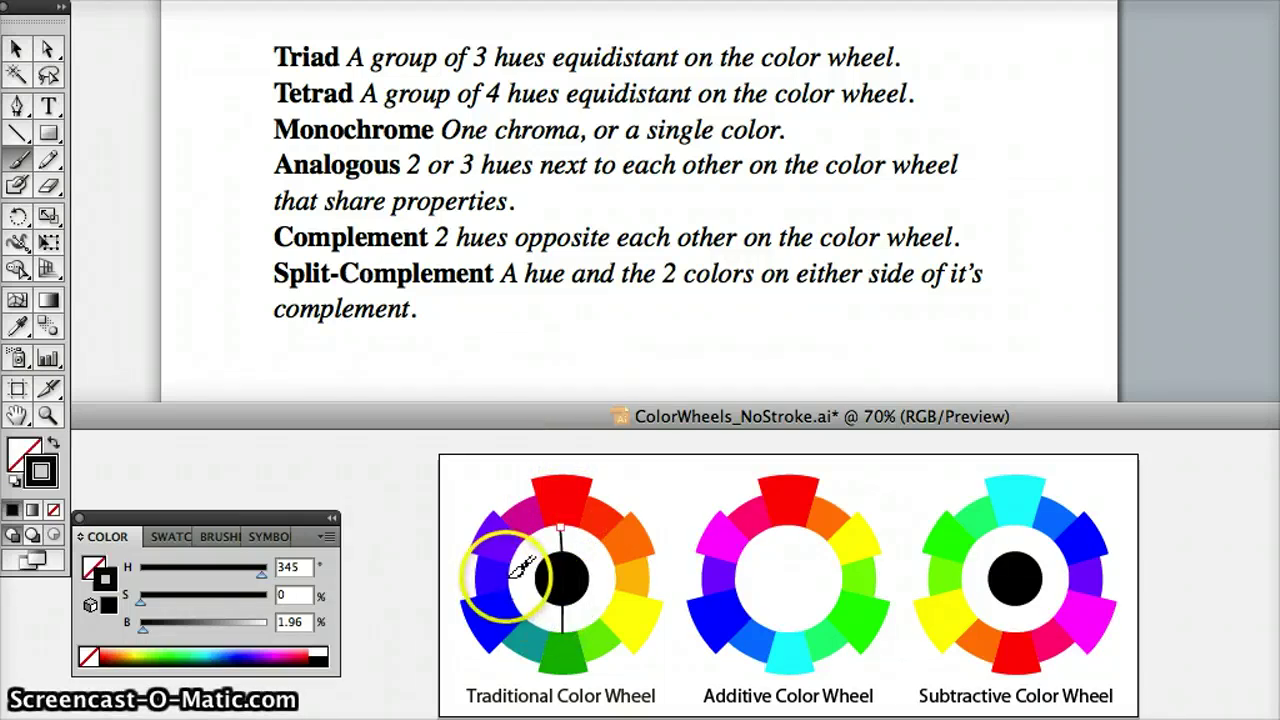
pyautogui.hscroll(-5, 517, 572)
pyautogui.hscroll(10, 575, 565)
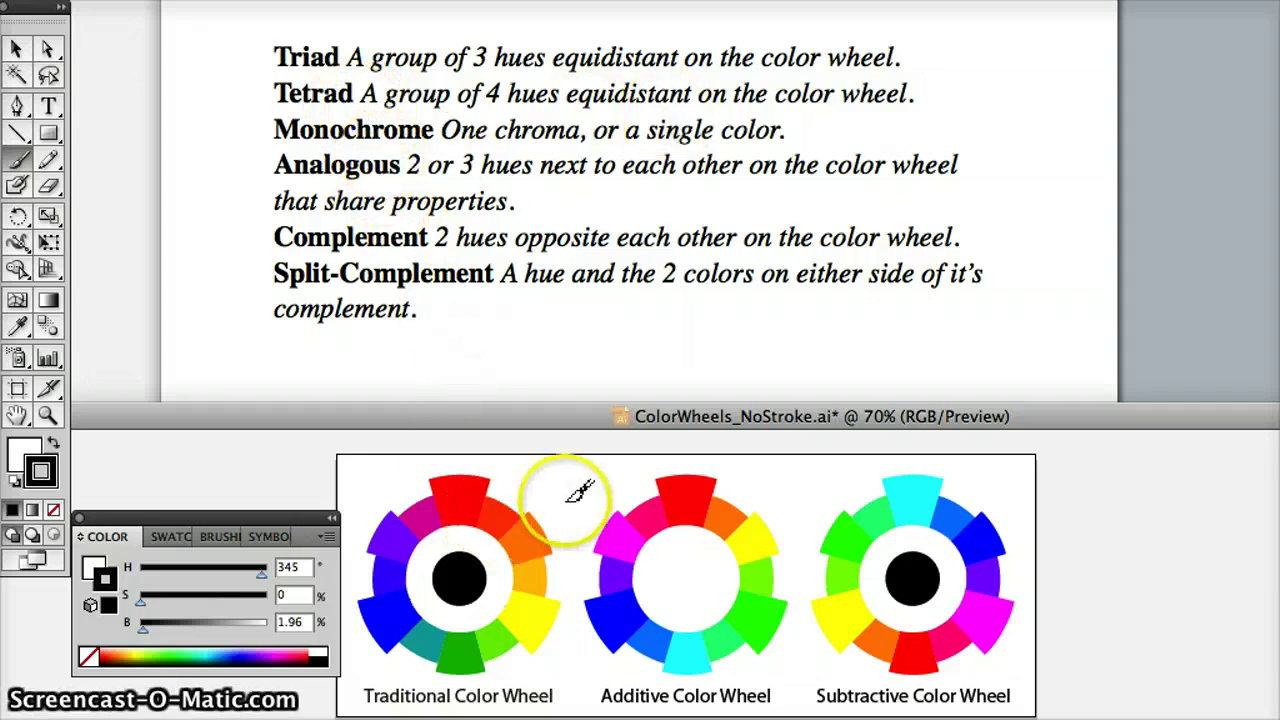
# Sample the yellow wedge and then the orange wedge of the additive color wheel as the fill color.
pyautogui.click(16, 332)
pyautogui.click(756, 532)
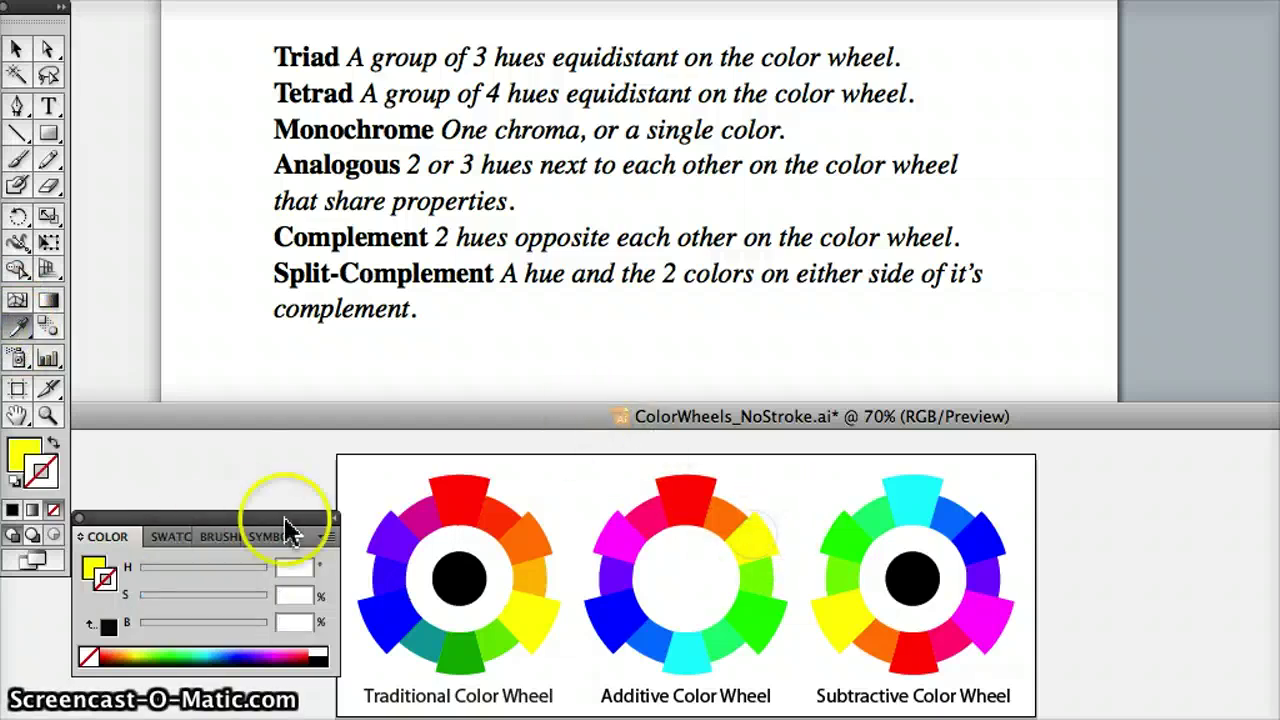
pyautogui.click(726, 500)
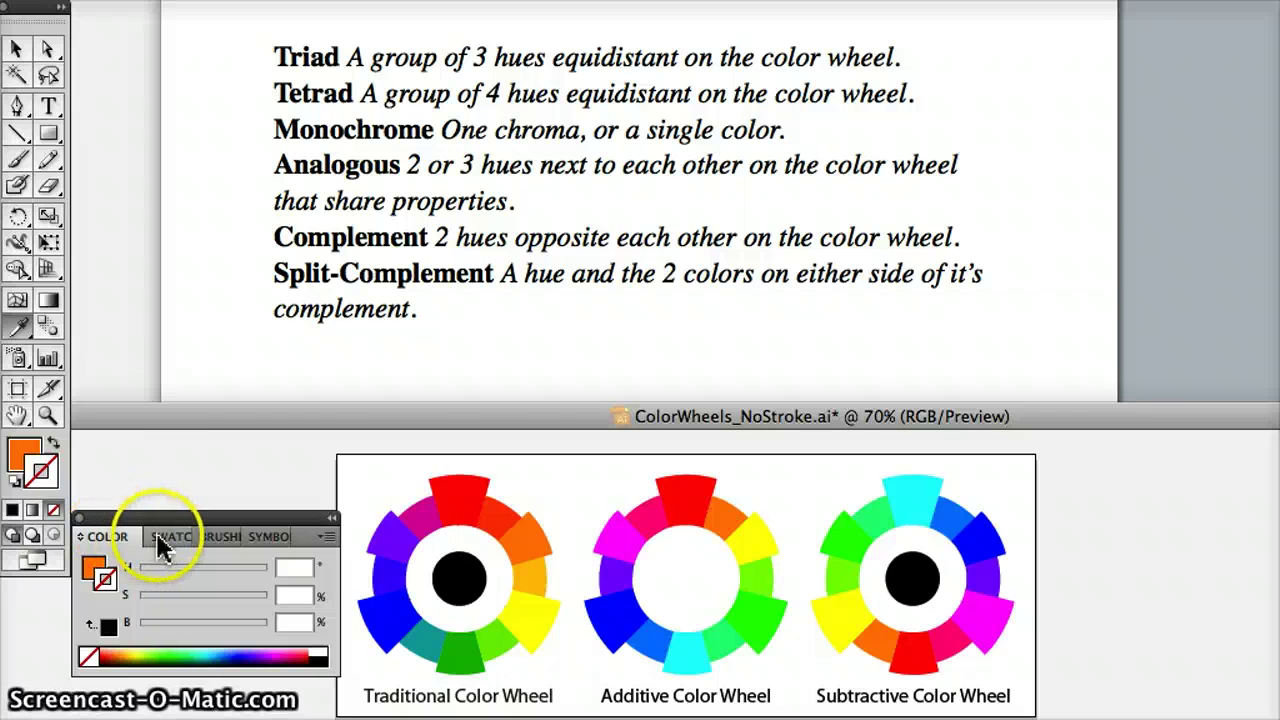
pyautogui.click(88, 567)
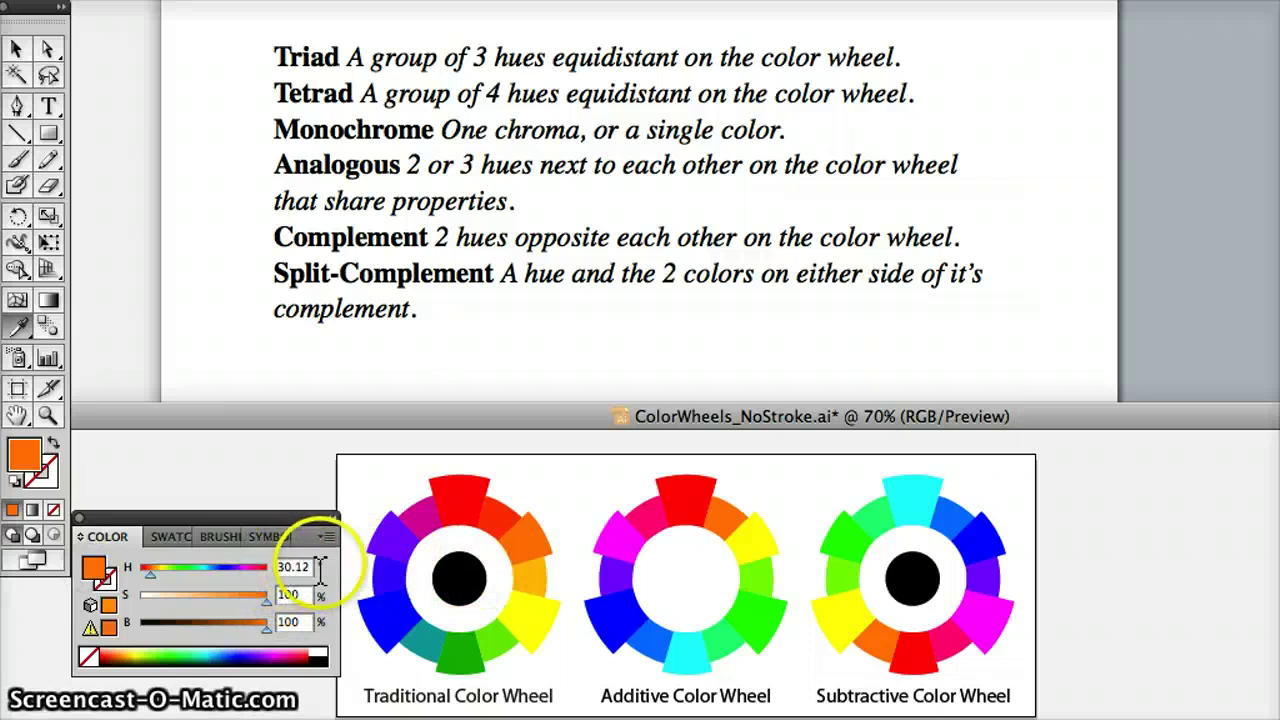
# Try shifting the orange fill's hue to 36°, then resample the orange wedge of the additive color wheel.
pyautogui.click(160, 573)
pyautogui.moveTo(160, 573)
pyautogui.mouseDown()
pyautogui.moveTo(143, 572)
pyautogui.moveTo(156, 584)
pyautogui.mouseUp()
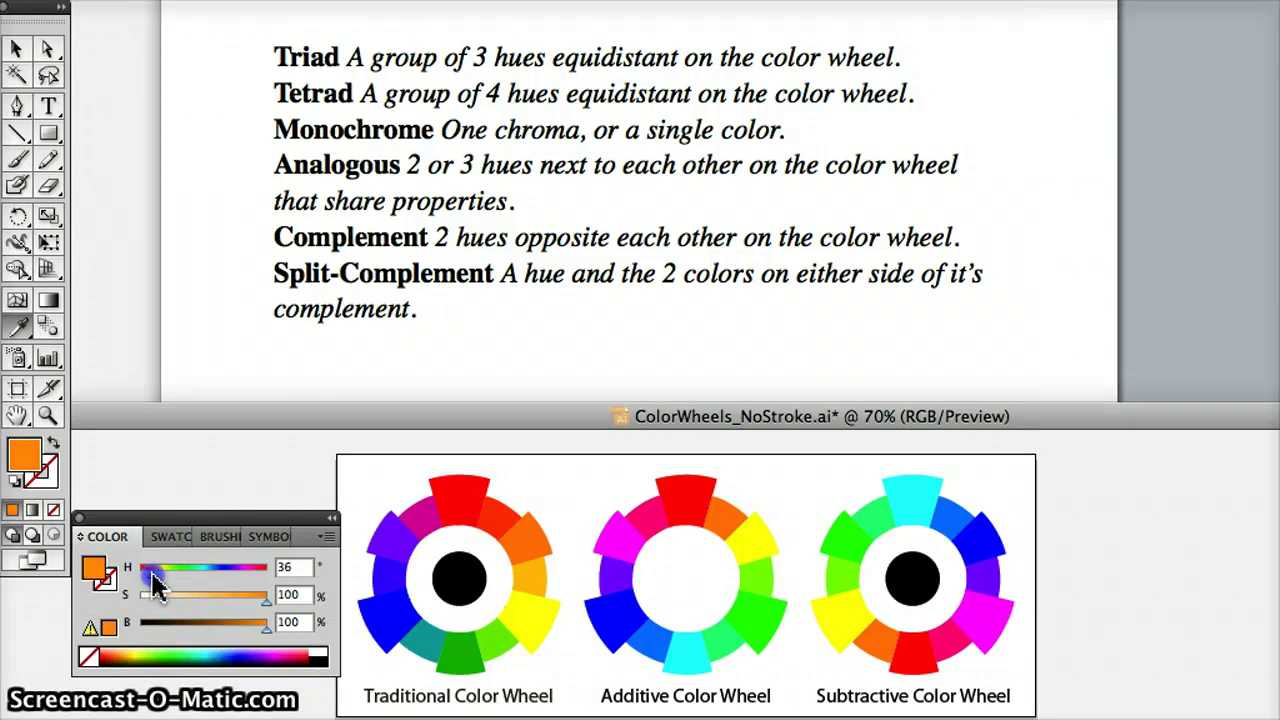
pyautogui.click(531, 526)
pyautogui.click(716, 518)
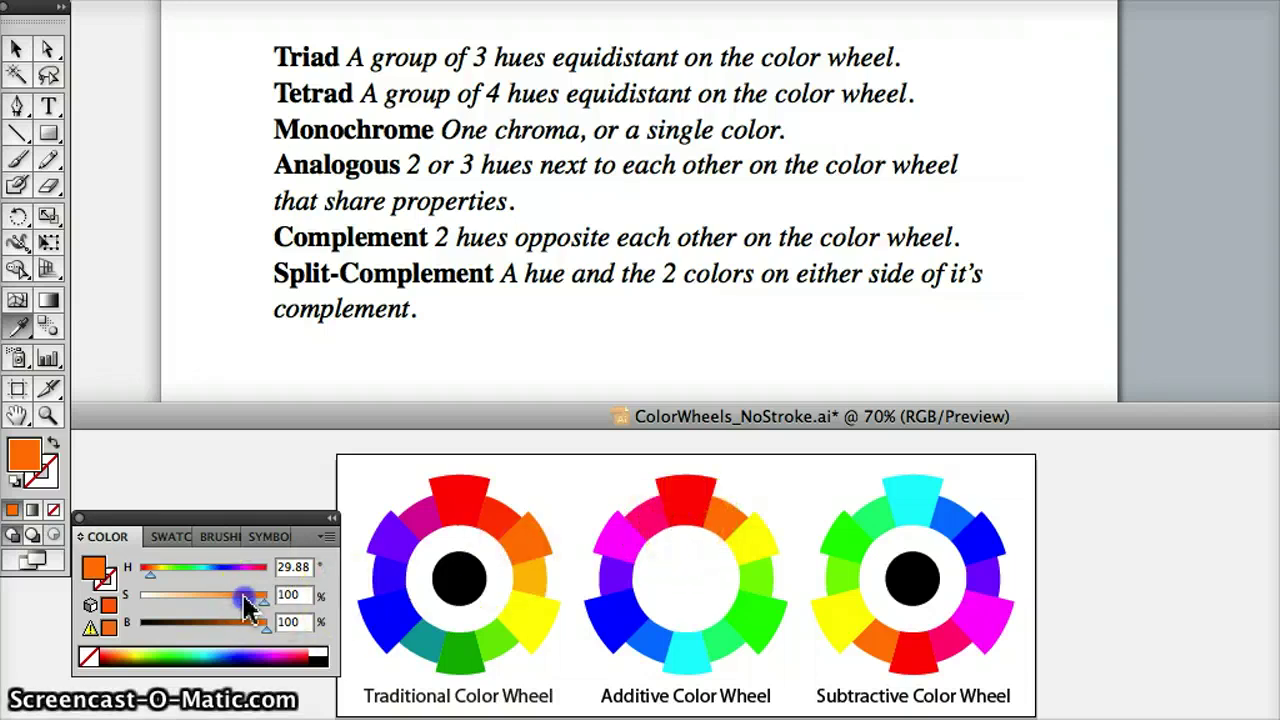
# Vary the orange fill's saturation and brightness to demonstrate monochrome variations, ending with the brightness at 0%.
pyautogui.moveTo(244, 596); pyautogui.dragTo(290, 598)
pyautogui.moveTo(222, 626); pyautogui.dragTo(336, 622)
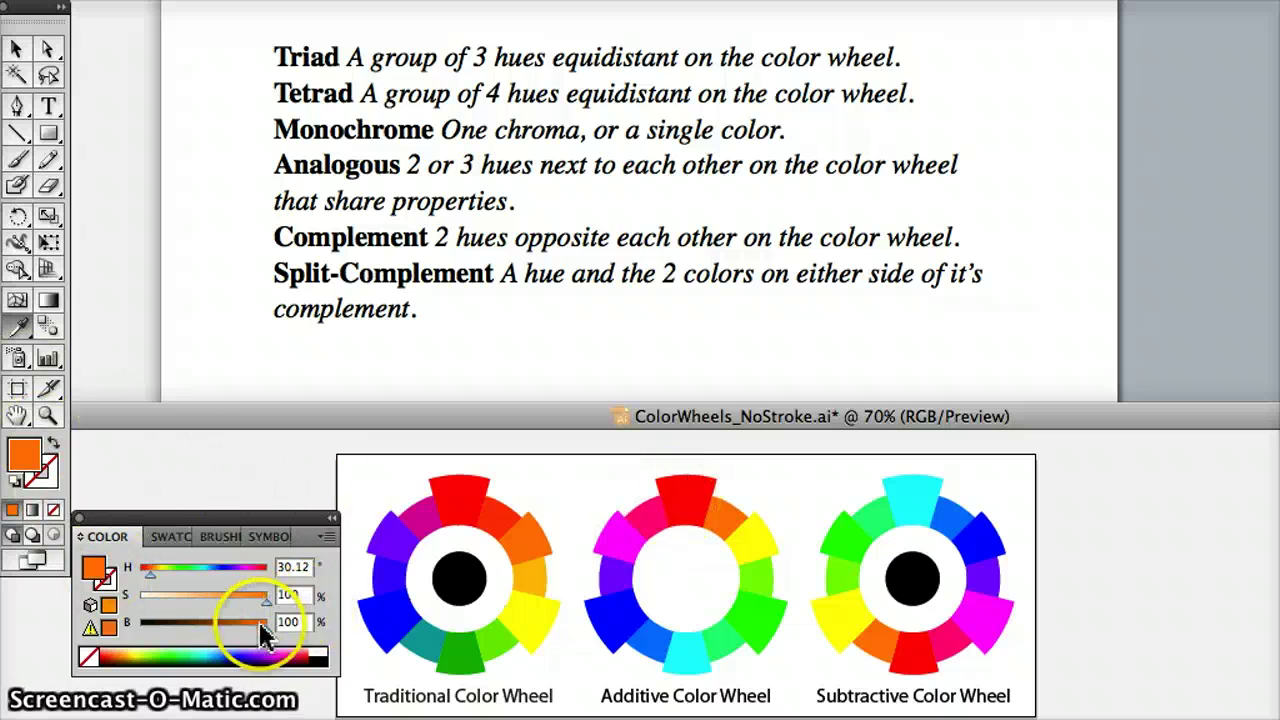
pyautogui.moveTo(262, 630); pyautogui.dragTo(140, 628)
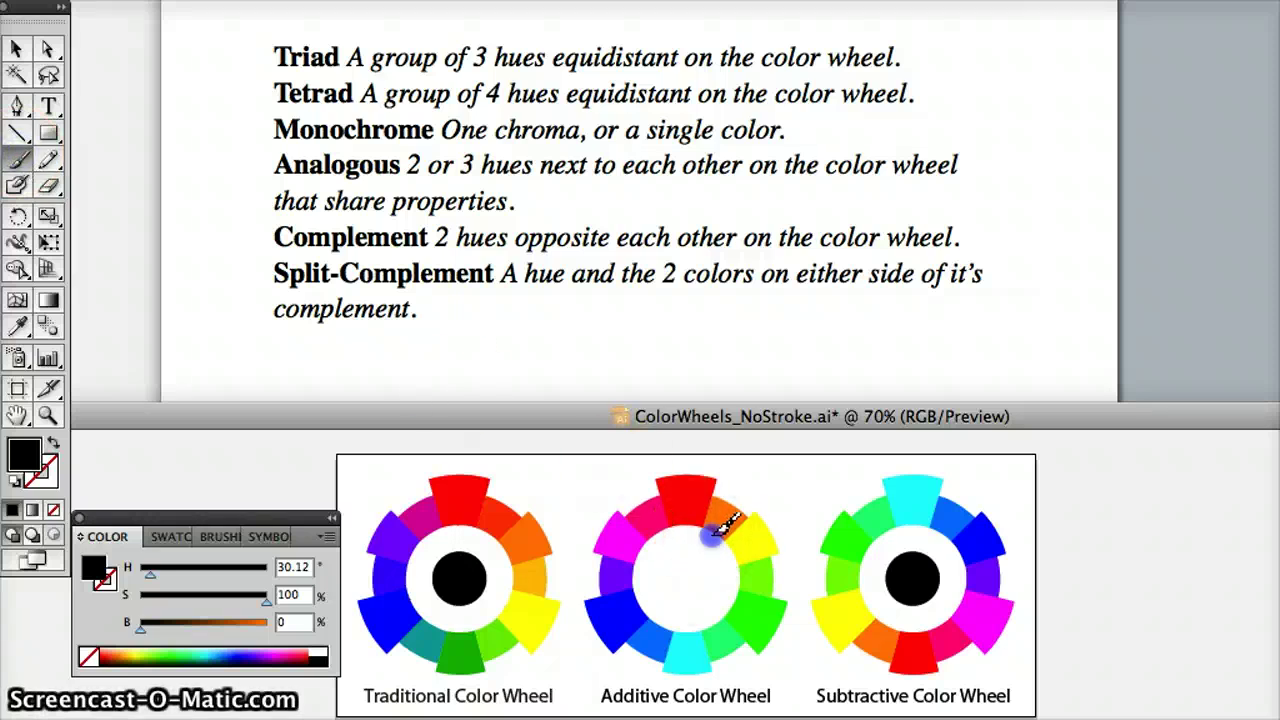
# Brush lines joining complementary hues across the additive wheel (orange to blue) and the subtractive wheel (blue to yellow), then undo them.
pyautogui.moveTo(665, 620); pyautogui.dragTo(661, 624)
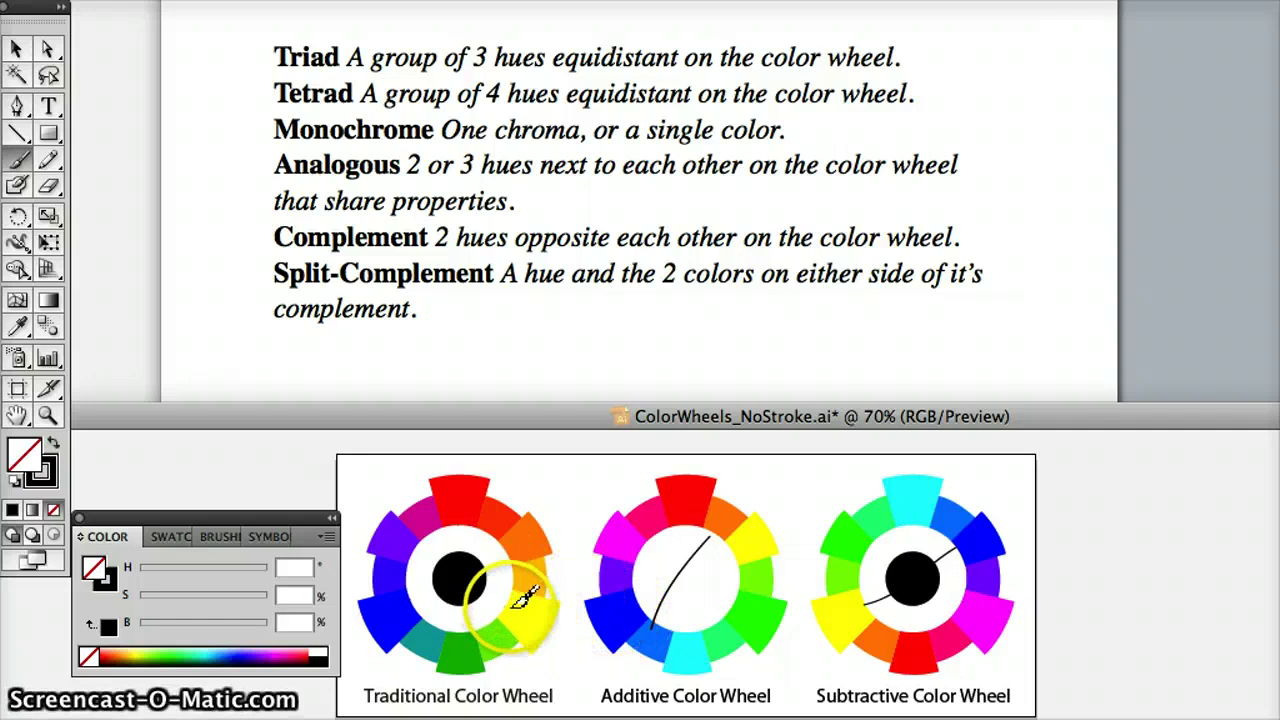
pyautogui.click(509, 604)
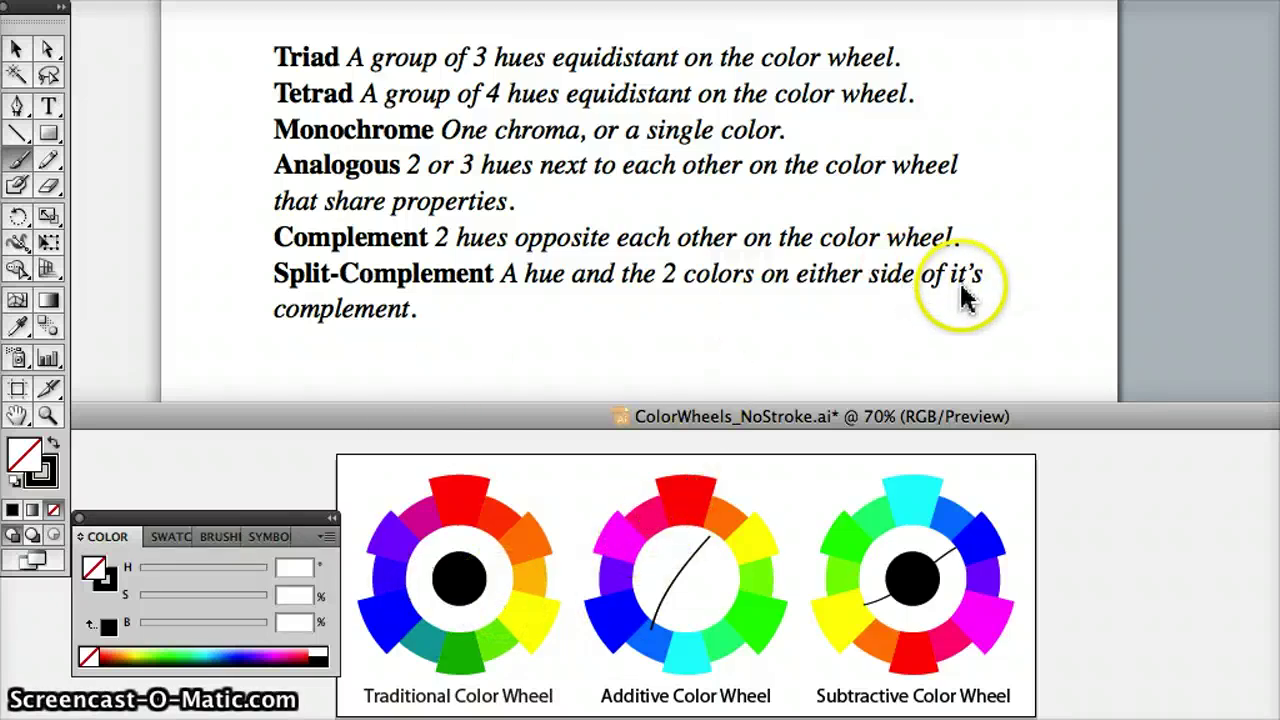
pyautogui.hotkey('ctrl', 'z')
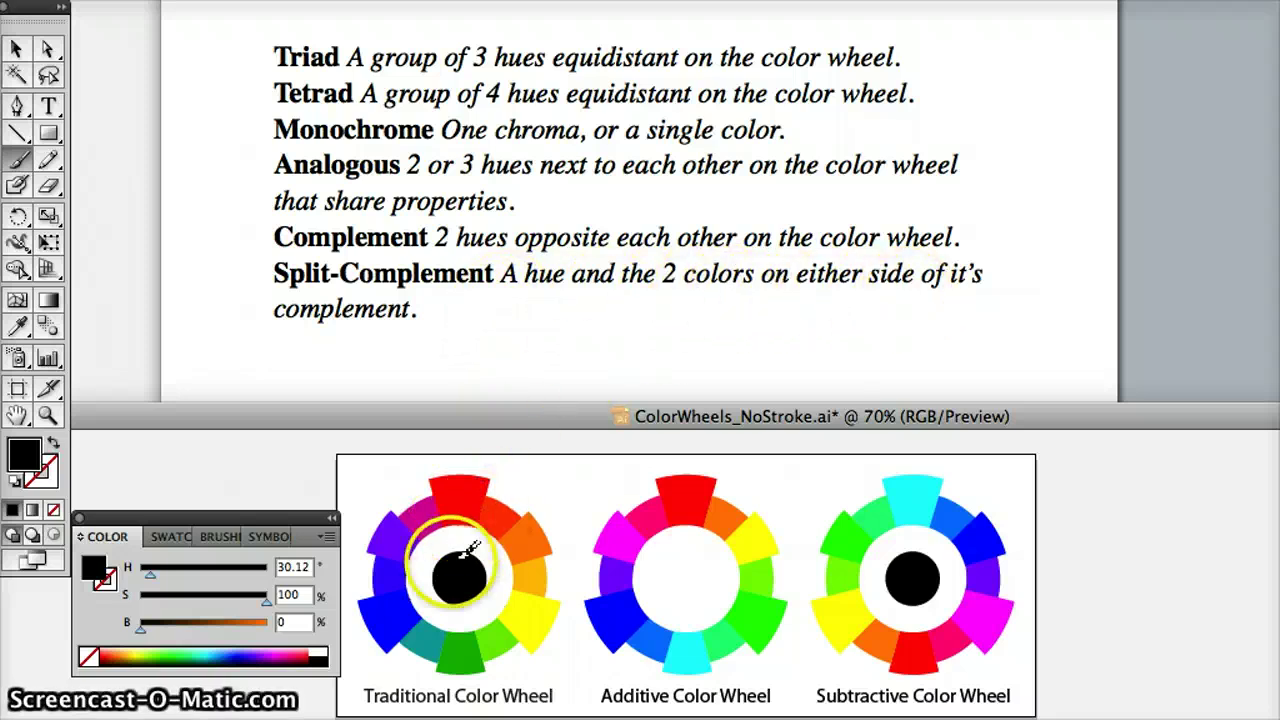
# Brush branching split-complement lines inside the color wheels, from red on the traditional wheel and orange on the additive wheel, then undo them.
pyautogui.moveTo(456, 524); pyautogui.dragTo(456, 538)
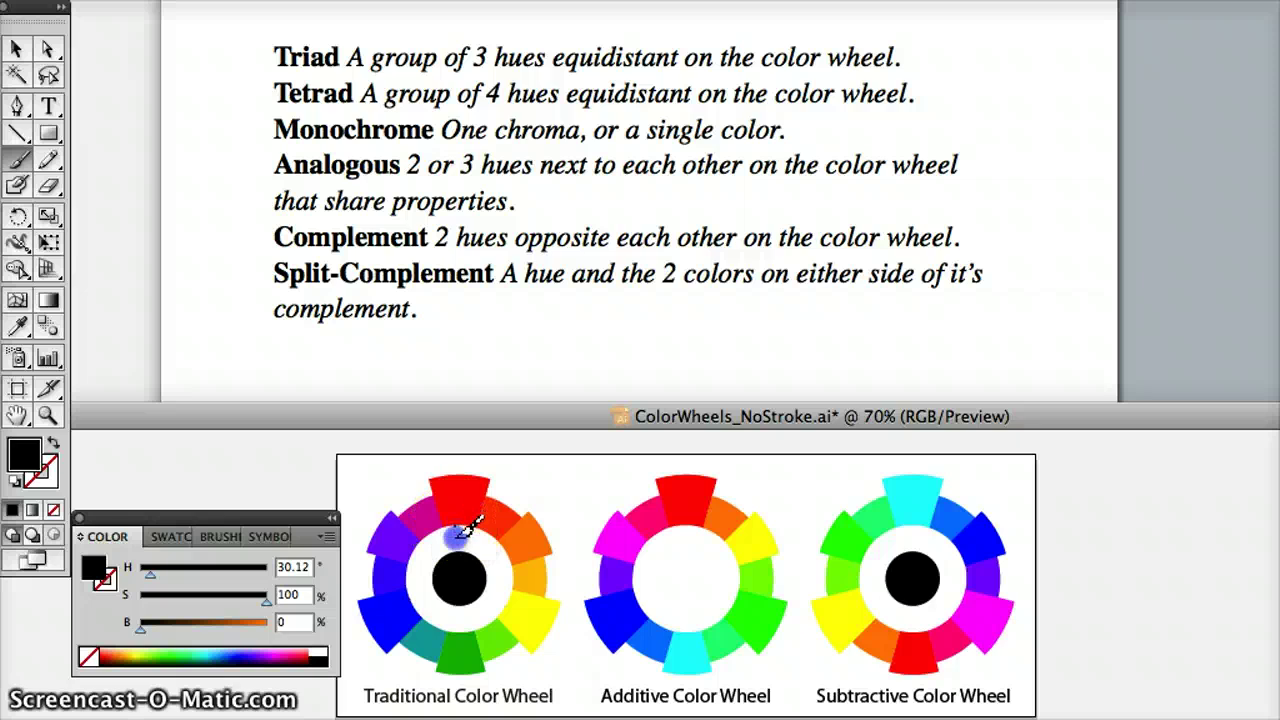
pyautogui.moveTo(456, 598); pyautogui.dragTo(456, 611)
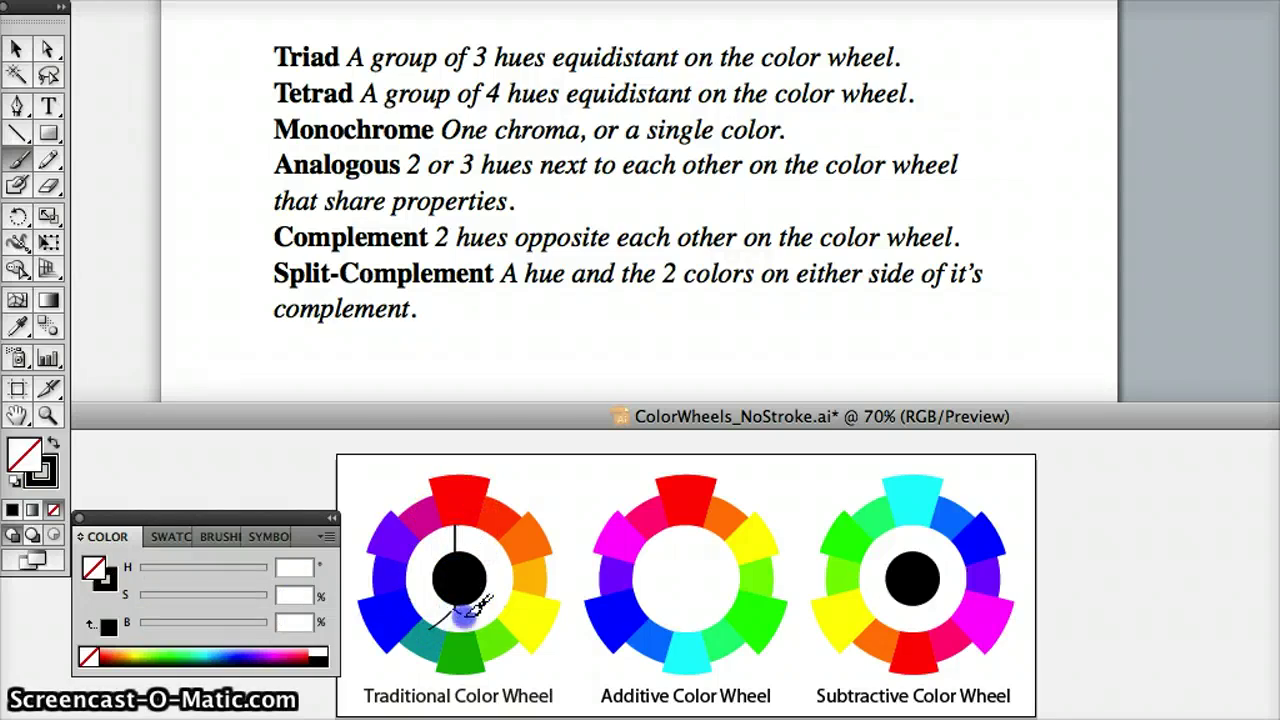
pyautogui.click(658, 600)
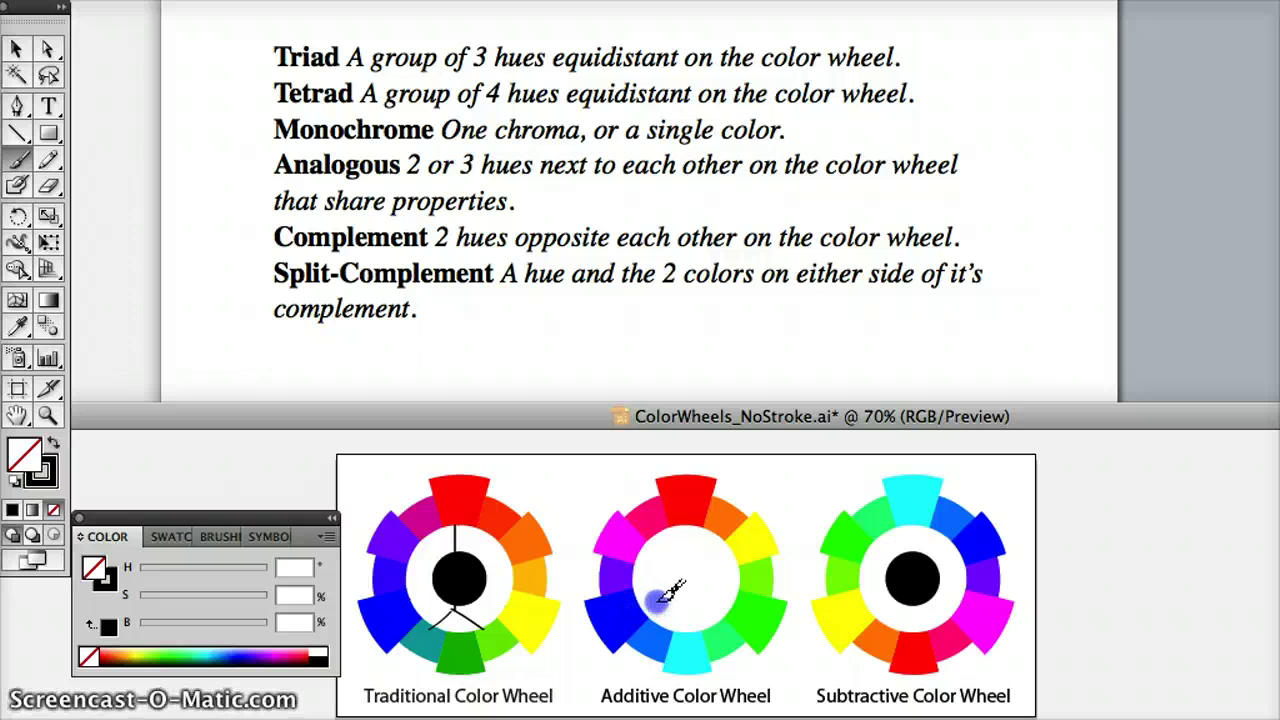
pyautogui.moveTo(658, 600)
pyautogui.mouseDown()
pyautogui.moveTo(724, 550)
pyautogui.moveTo(701, 572)
pyautogui.mouseUp()
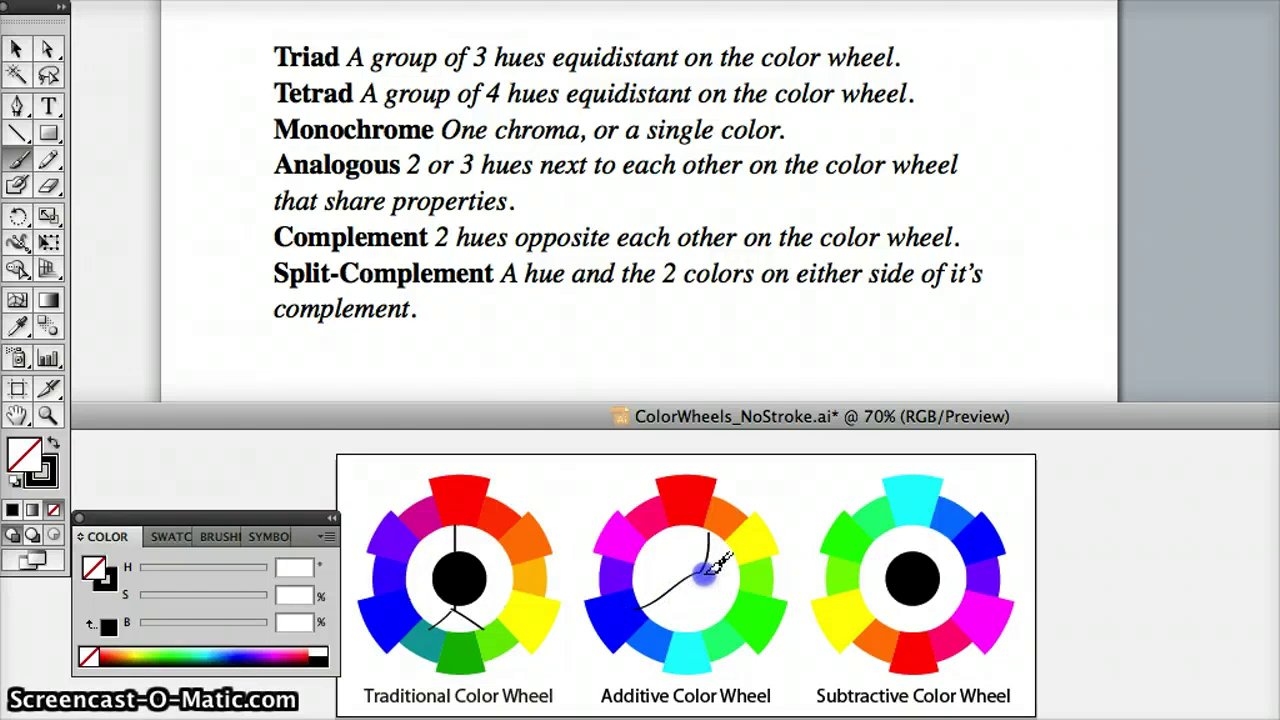
pyautogui.moveTo(740, 580); pyautogui.dragTo(742, 581)
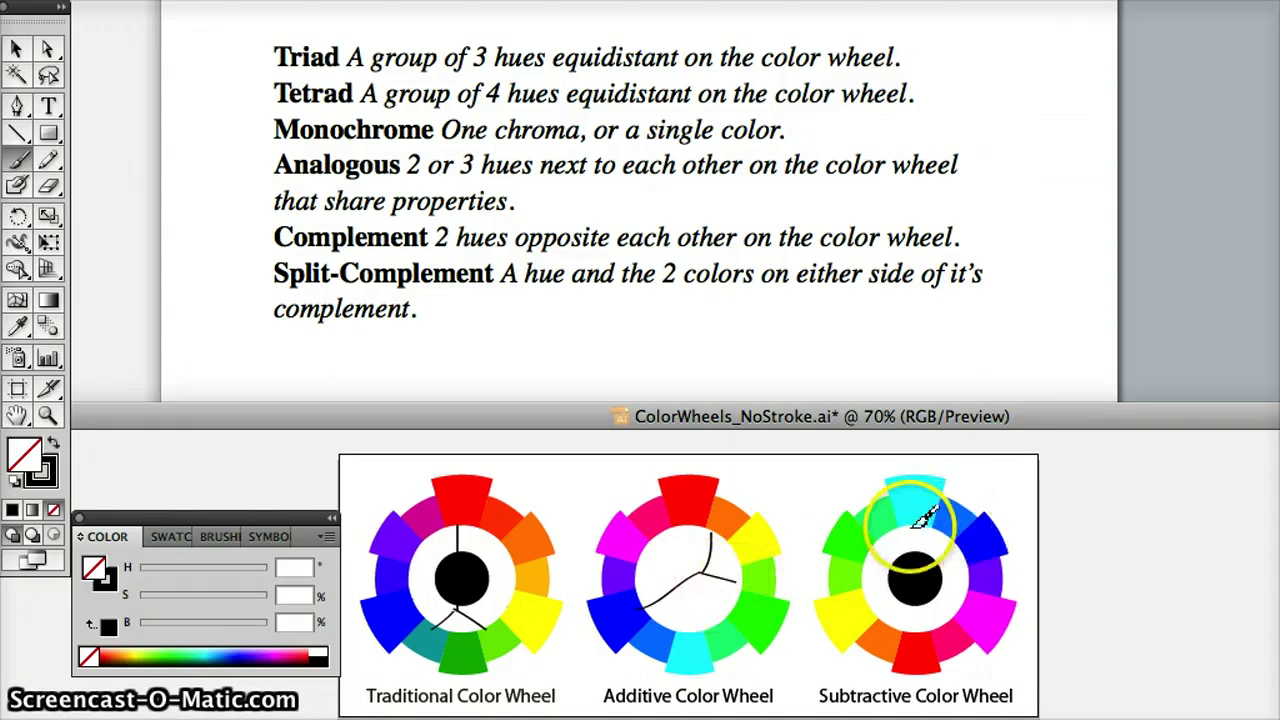
pyautogui.moveTo(916, 532); pyautogui.dragTo(925, 525)
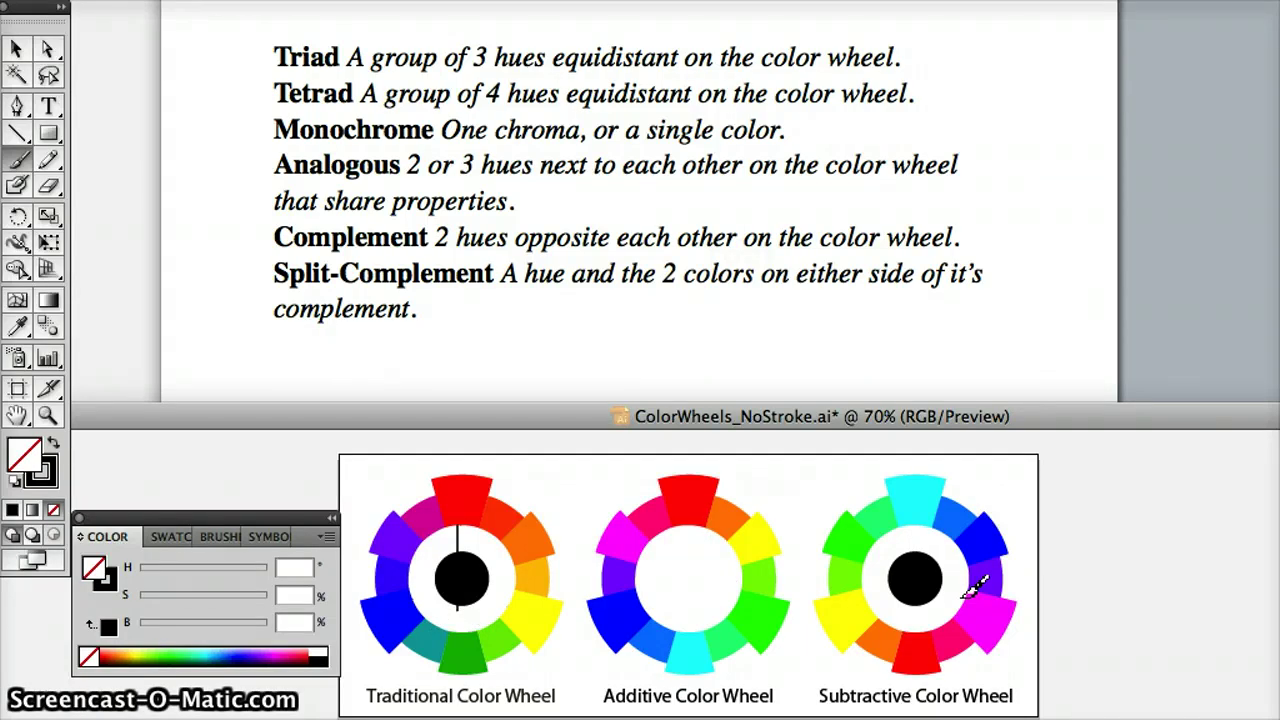
pyautogui.hotkey('shift', 'x')
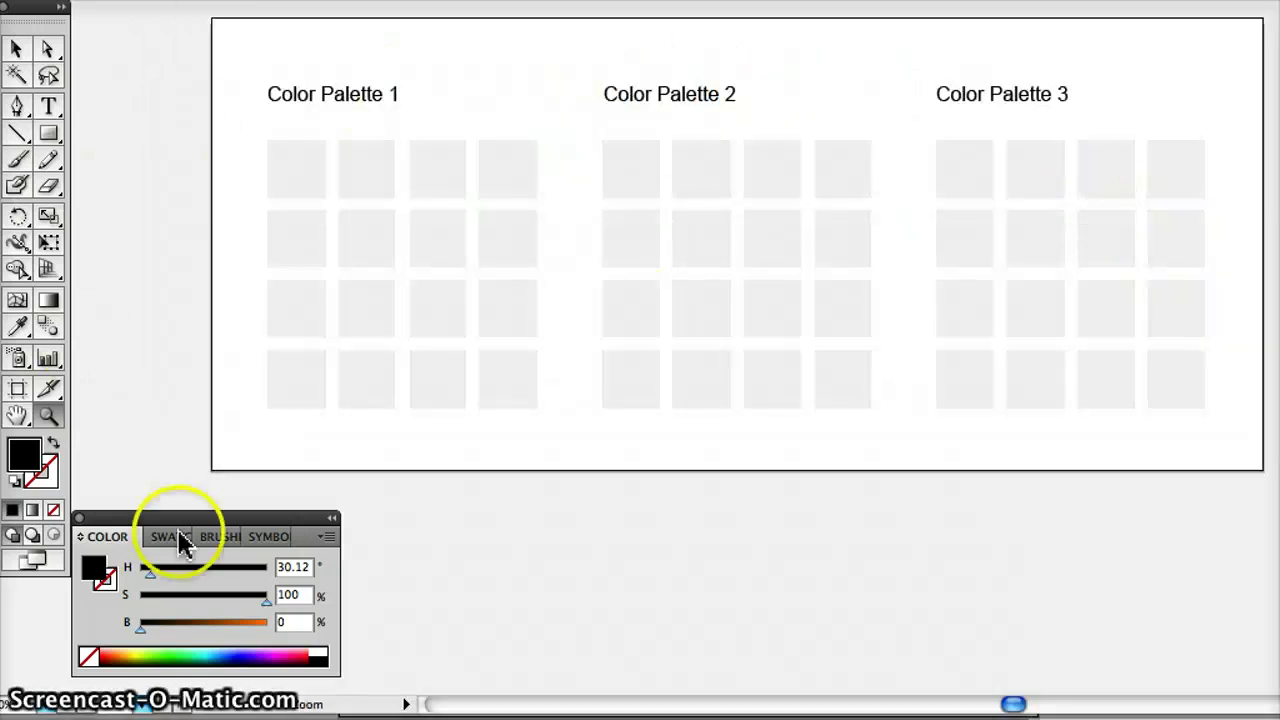
# Show the swatches and use Direct Selection to select the cyan wedge of the subtractive wheel in the color wheels document.
pyautogui.click(168, 537)
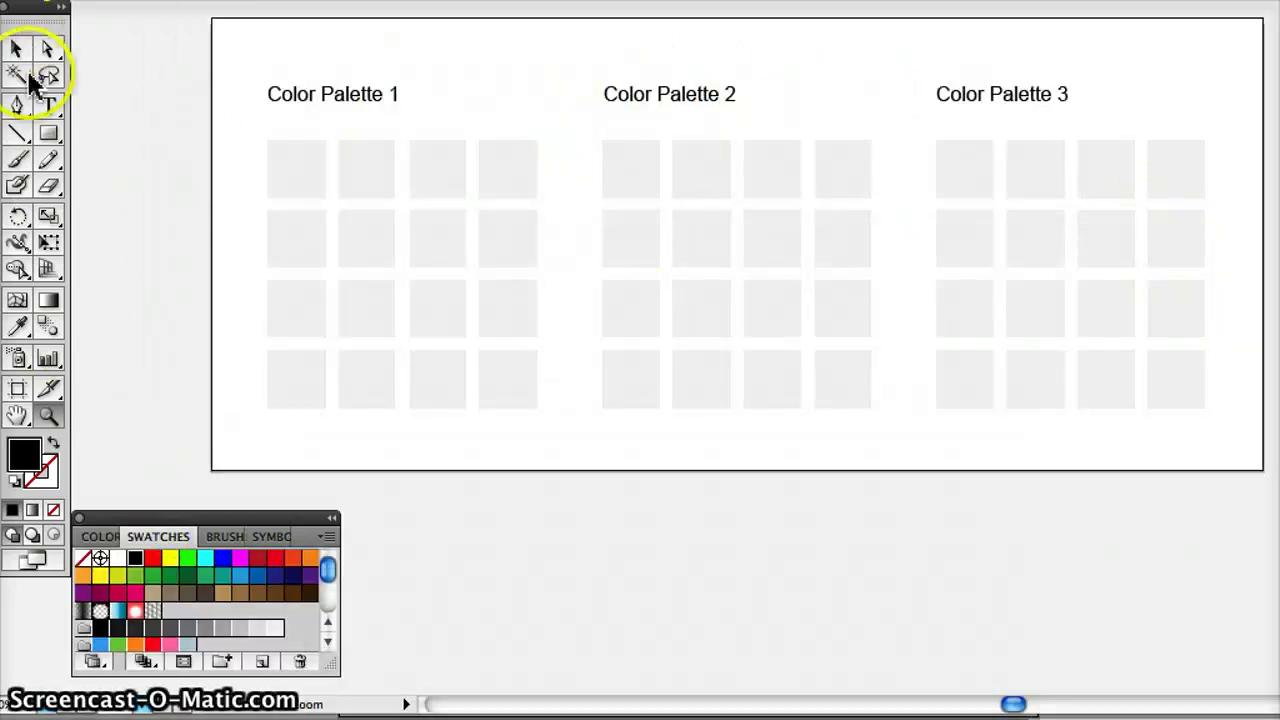
pyautogui.click(48, 62)
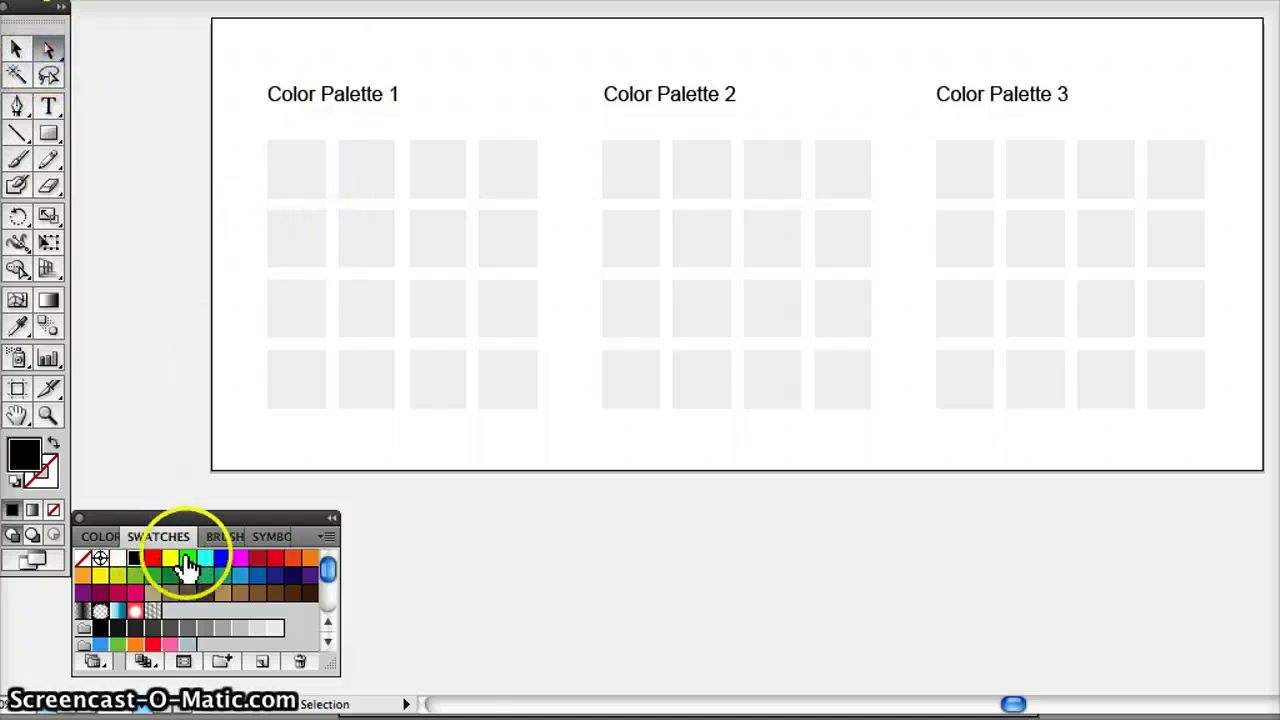
pyautogui.click(1060, 717)
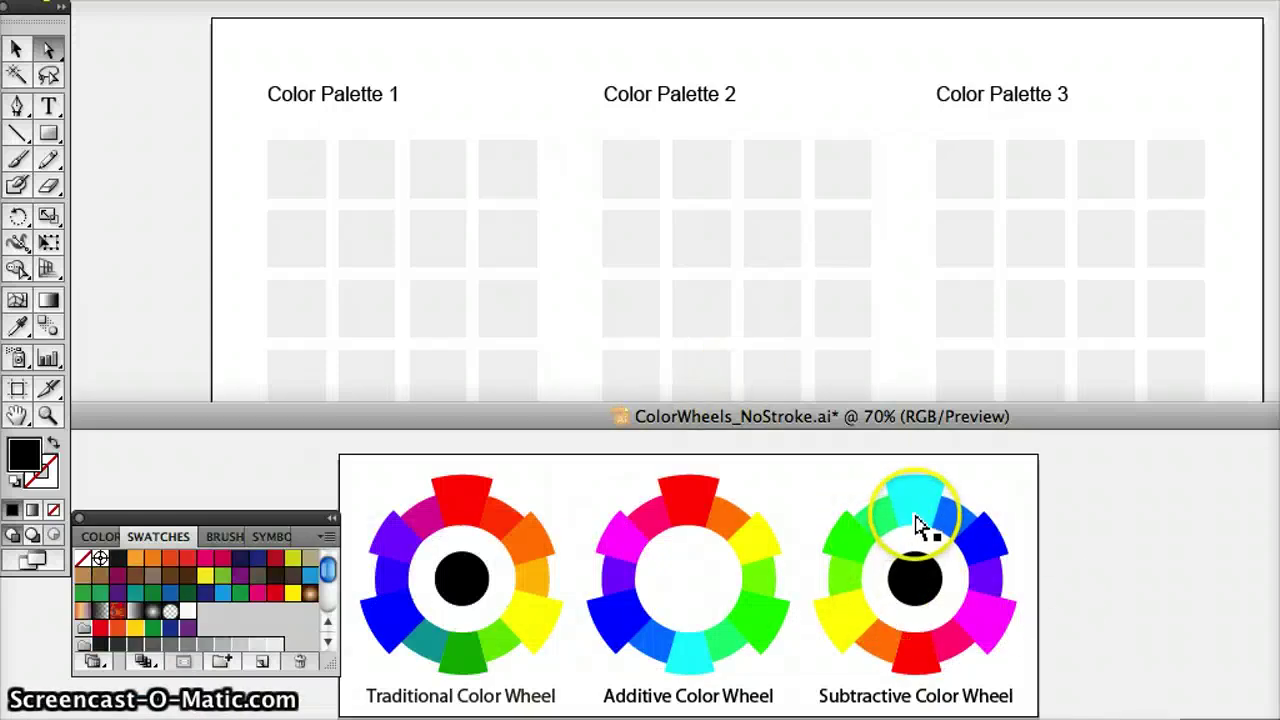
pyautogui.hscroll(-1, 916, 514)
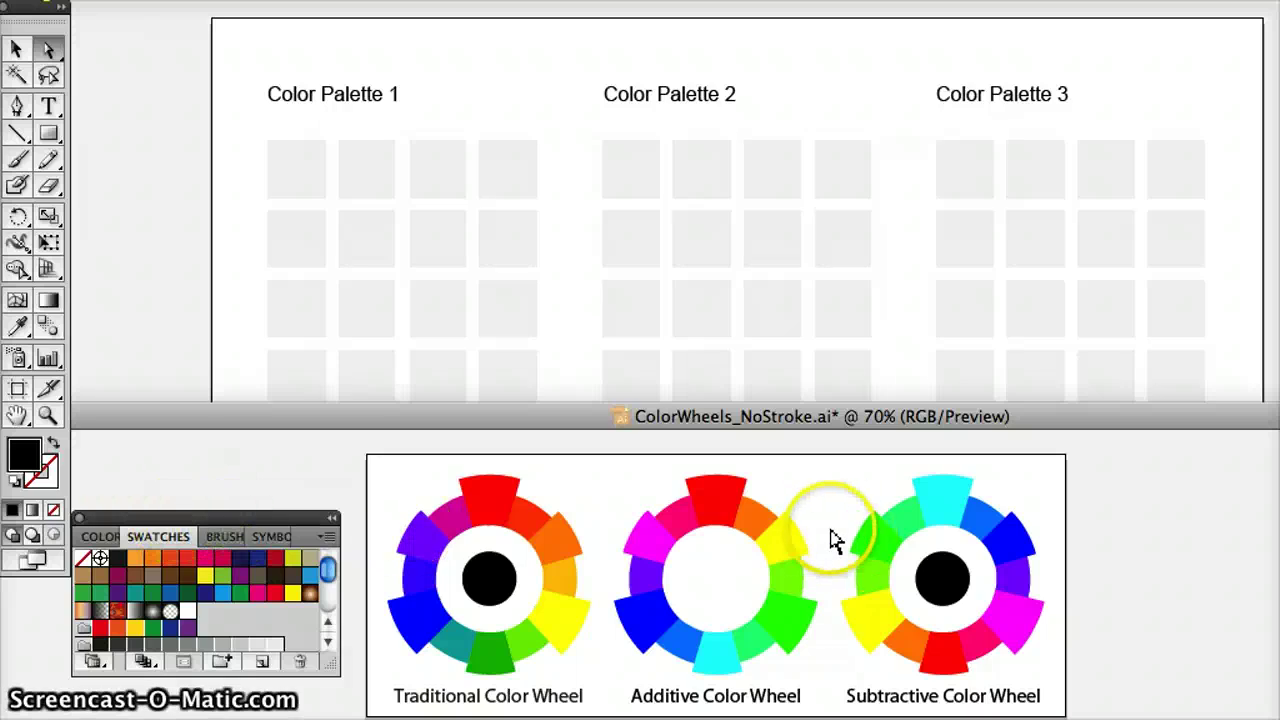
pyautogui.click(941, 510)
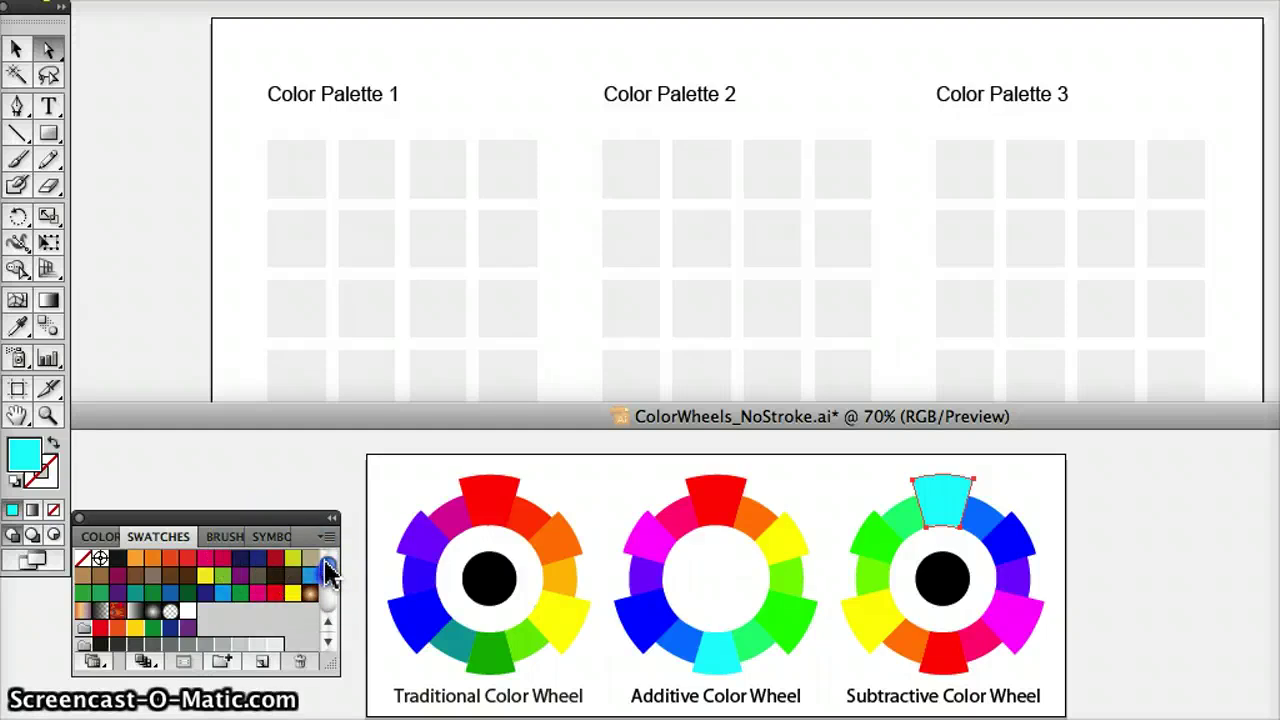
pyautogui.click(328, 572)
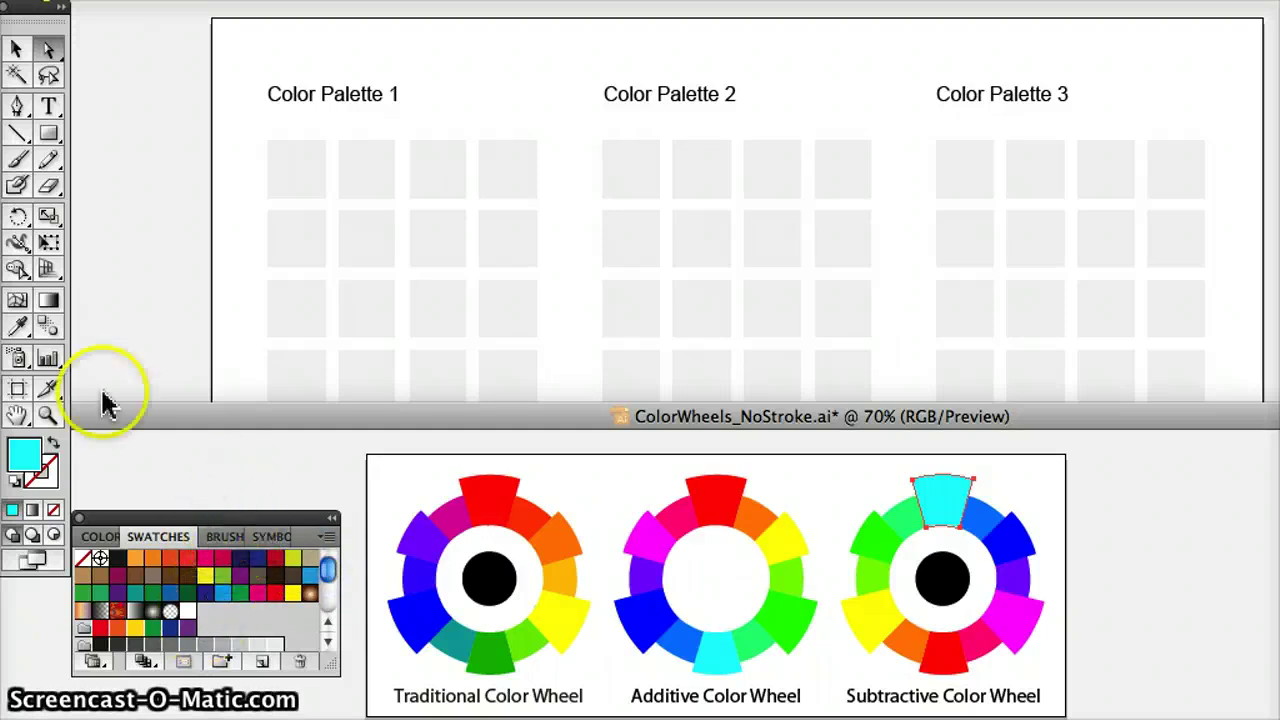
# In the first column of Color Palette 1, fill the first square with cyan, the third with magenta and the fourth with yellow.
pyautogui.click(297, 172)
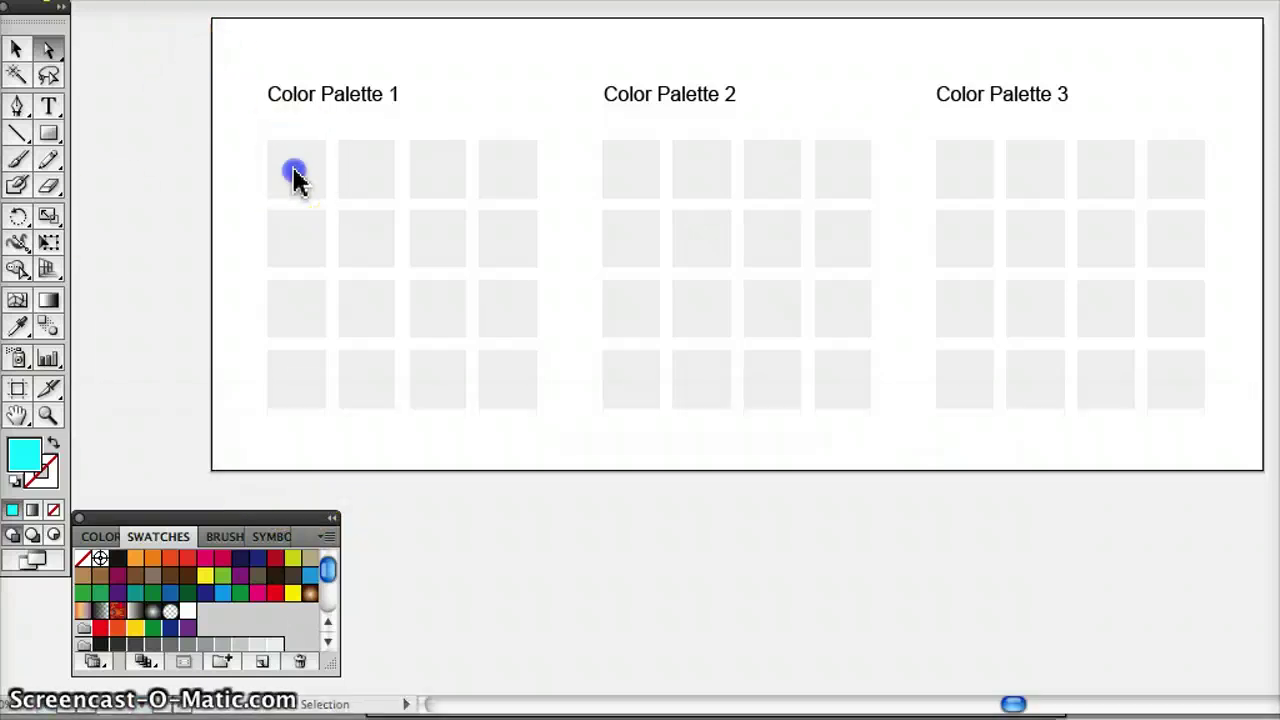
pyautogui.click(297, 172)
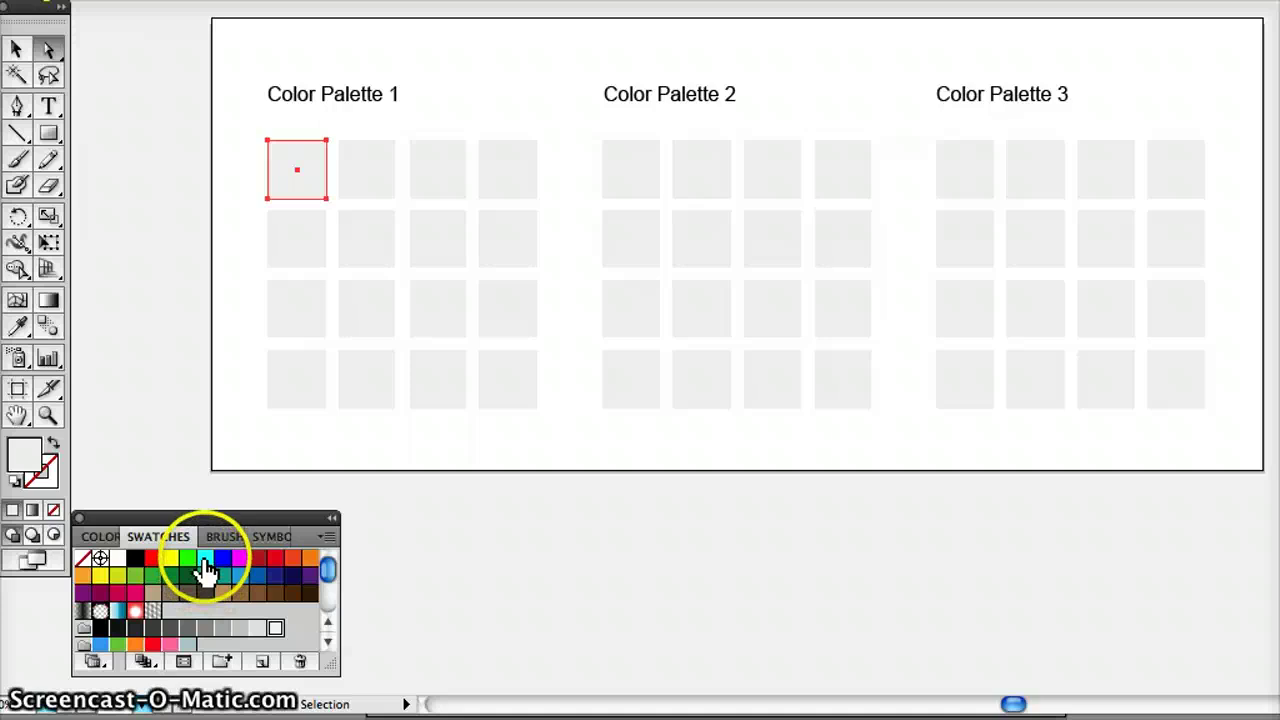
pyautogui.click(205, 565)
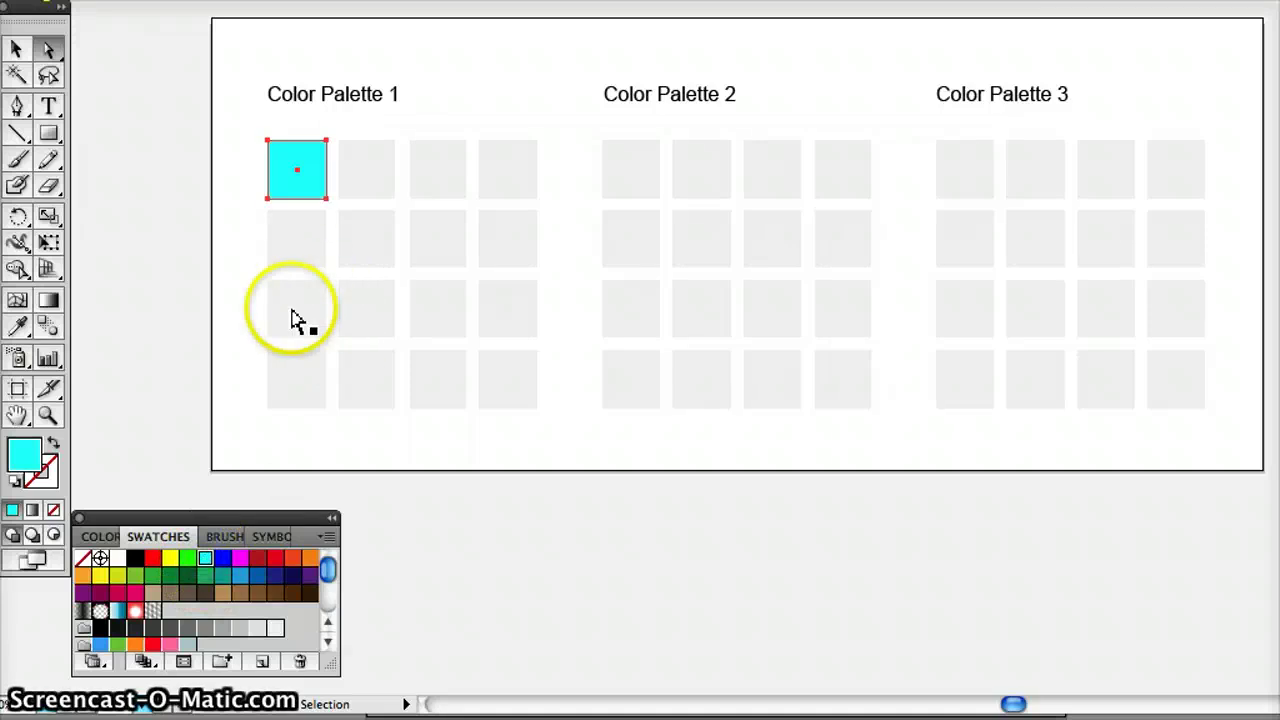
pyautogui.click(291, 310)
pyautogui.click(240, 558)
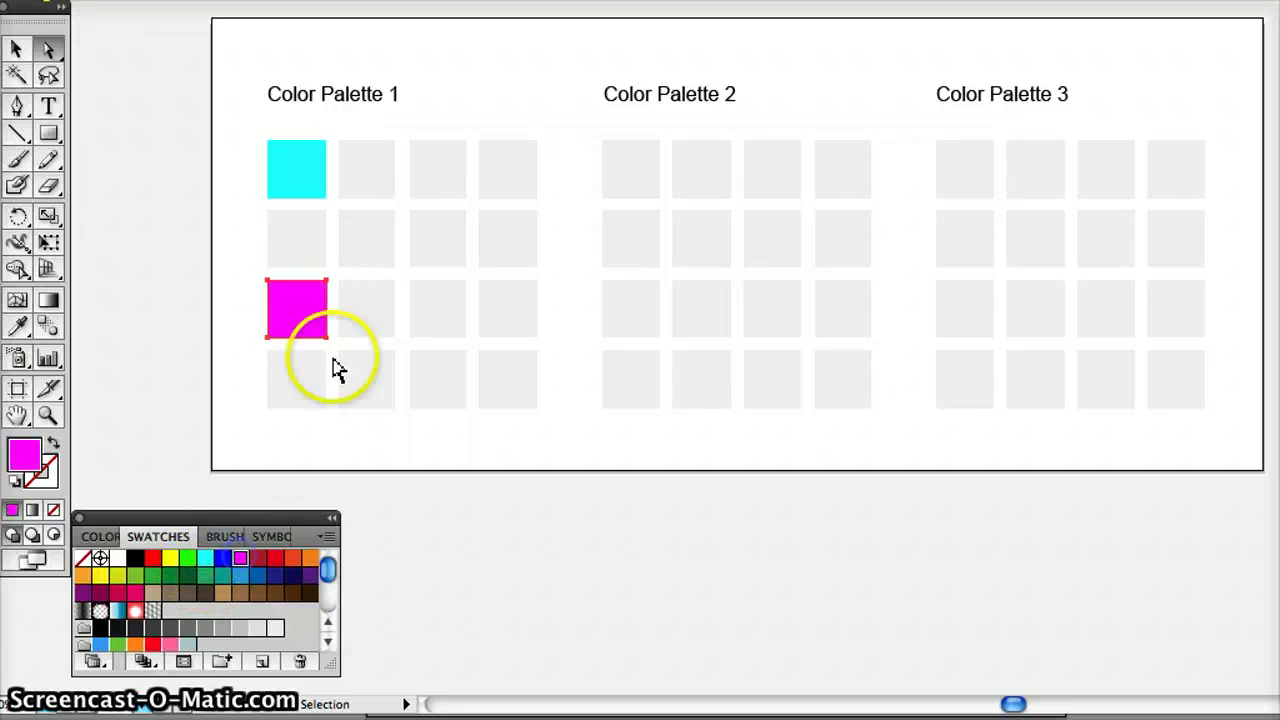
pyautogui.click(296, 380)
pyautogui.click(169, 559)
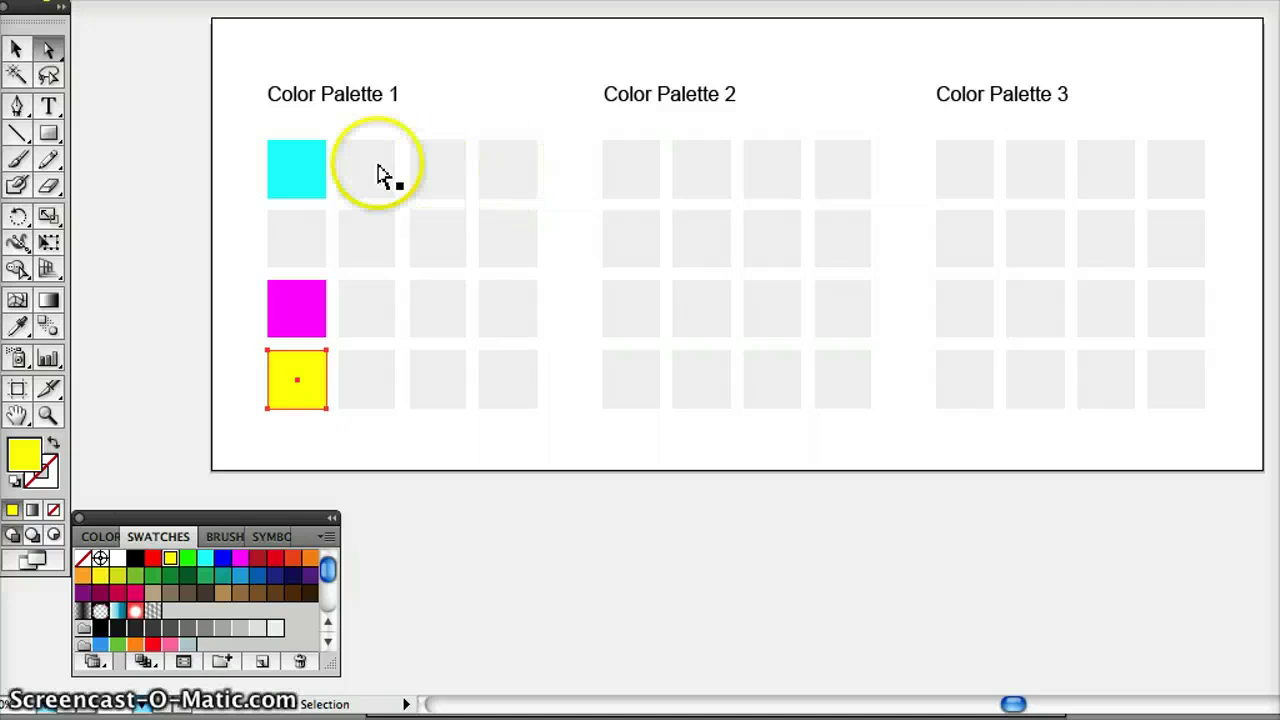
# Fill the fourth square of Color Palette 1's first row with pale cyan (H 180, S 13.19, B 92.16) and delete the two gray squares before it.
pyautogui.click(280, 183)
pyautogui.click(520, 170)
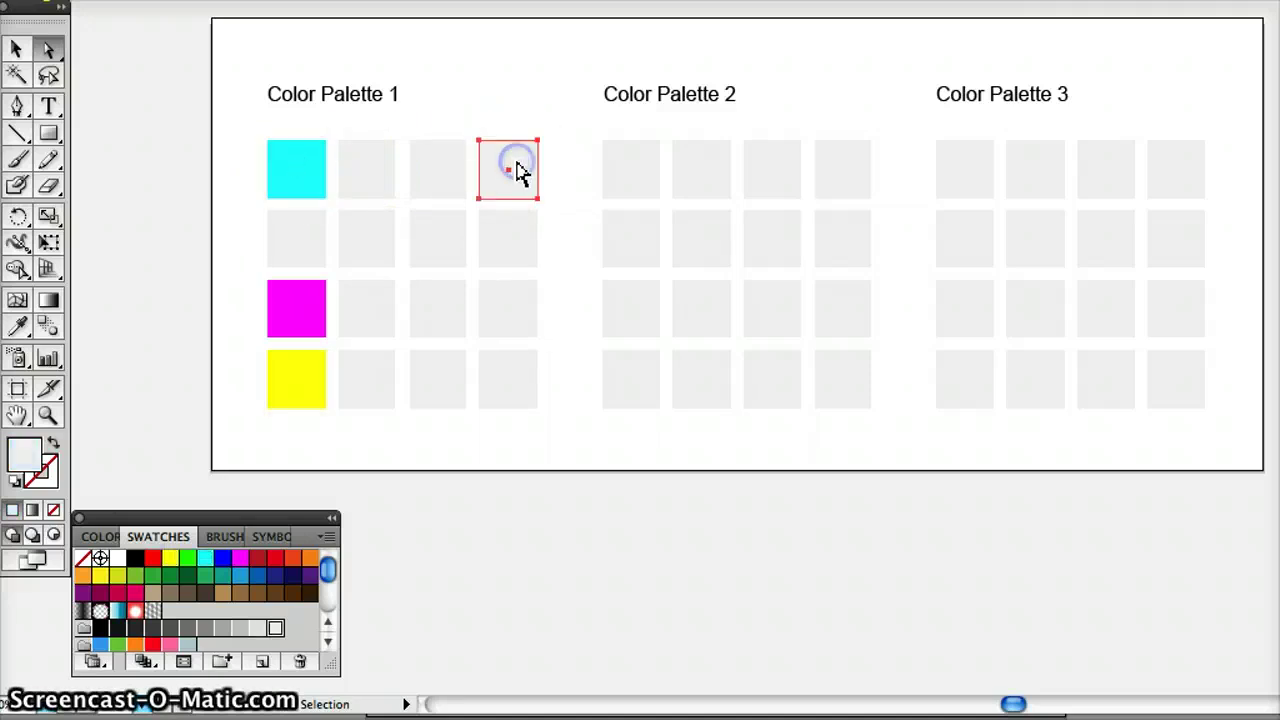
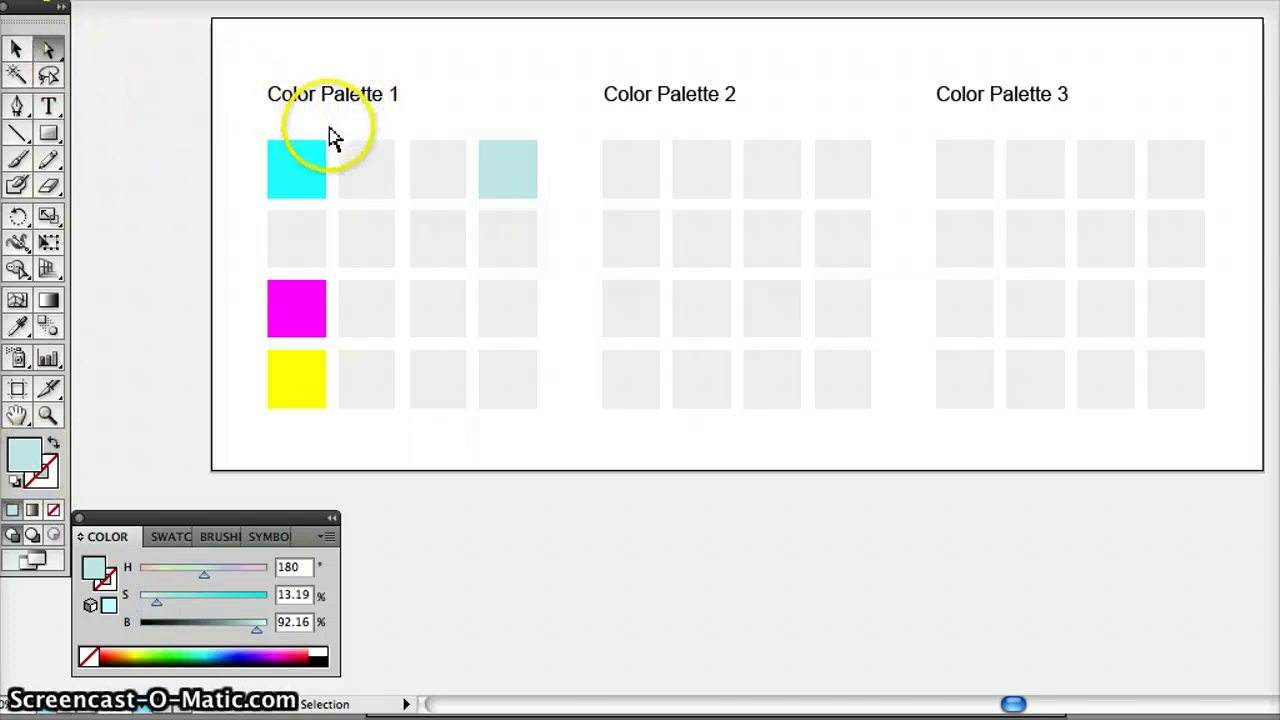
pyautogui.moveTo(333, 166); pyautogui.dragTo(471, 209)
pyautogui.press('Delete')
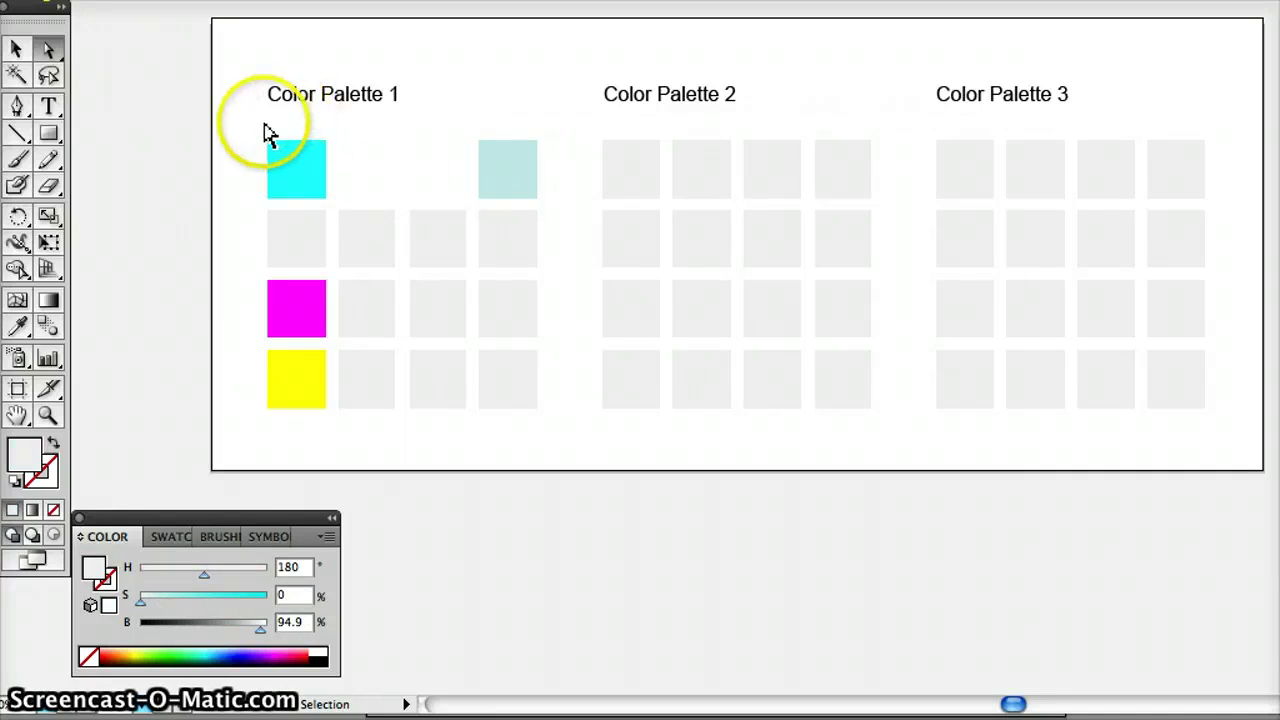
# Make a blend between the bright cyan and pale cyan squares at the ends of Color Palette 1's first row.
pyautogui.moveTo(278, 183); pyautogui.dragTo(555, 213)
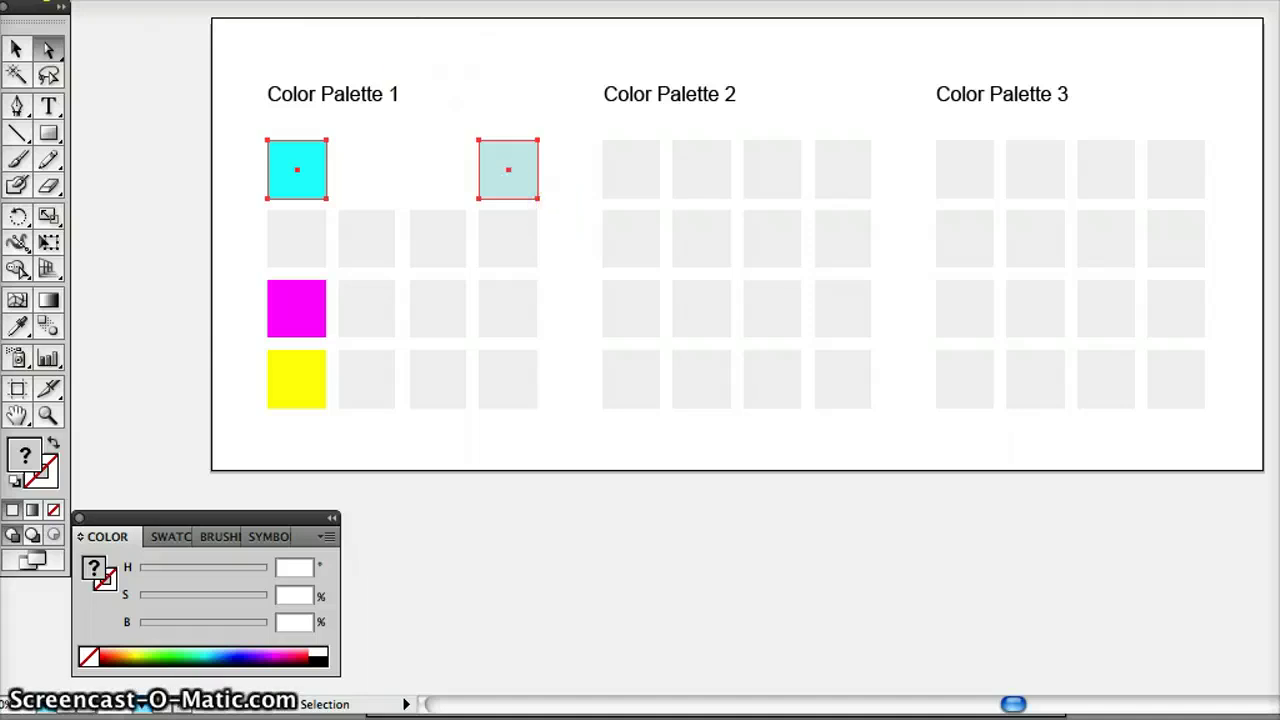
pyautogui.click(128, 1)
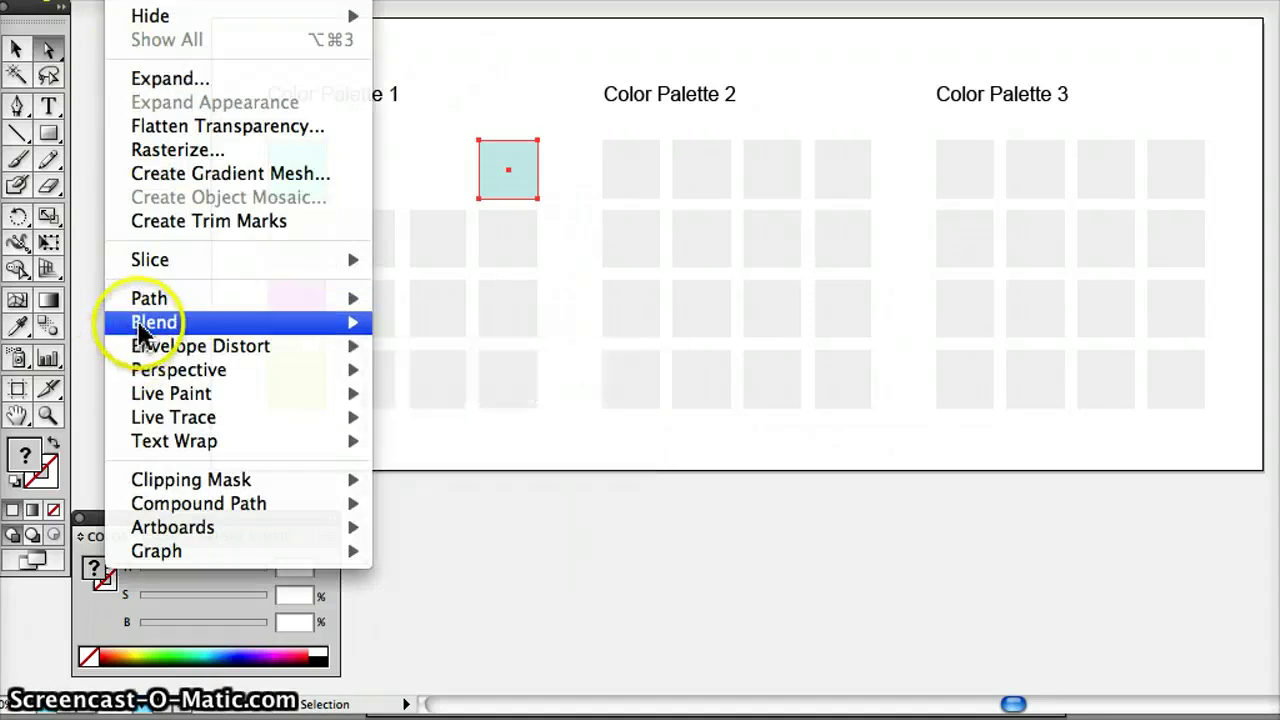
pyautogui.moveTo(145, 328)
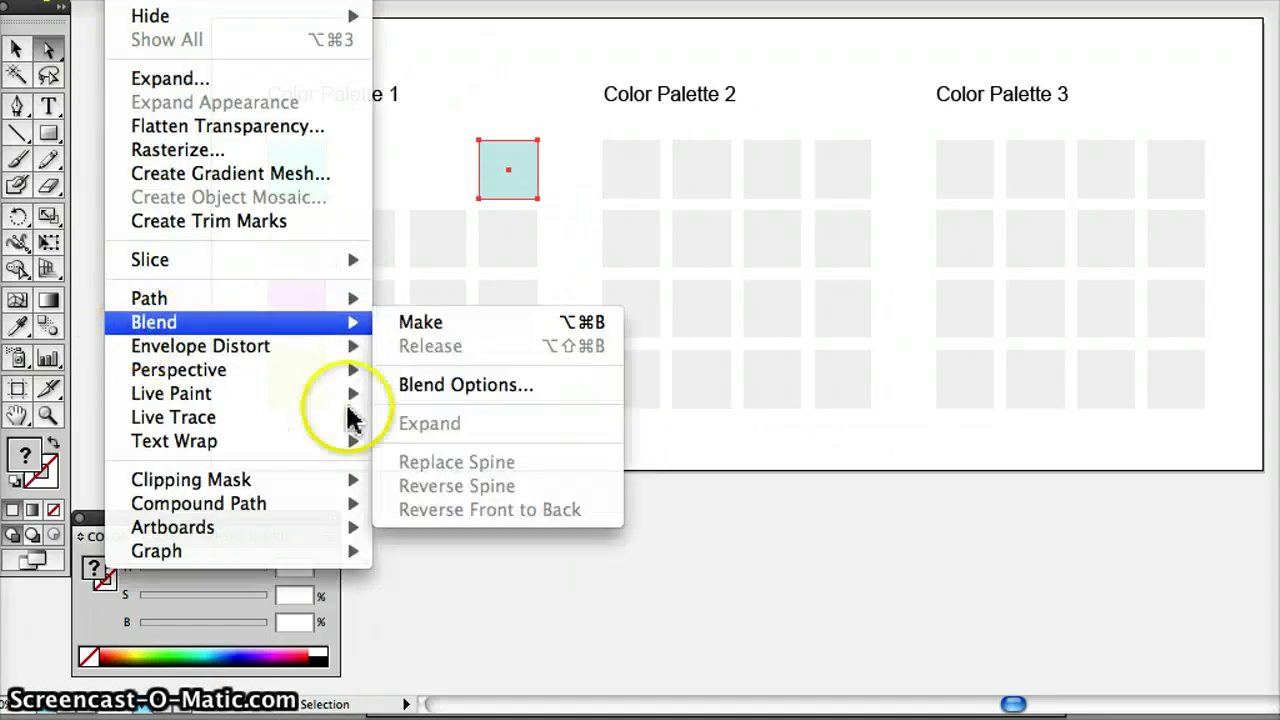
pyautogui.click(430, 329)
pyautogui.click(247, 232)
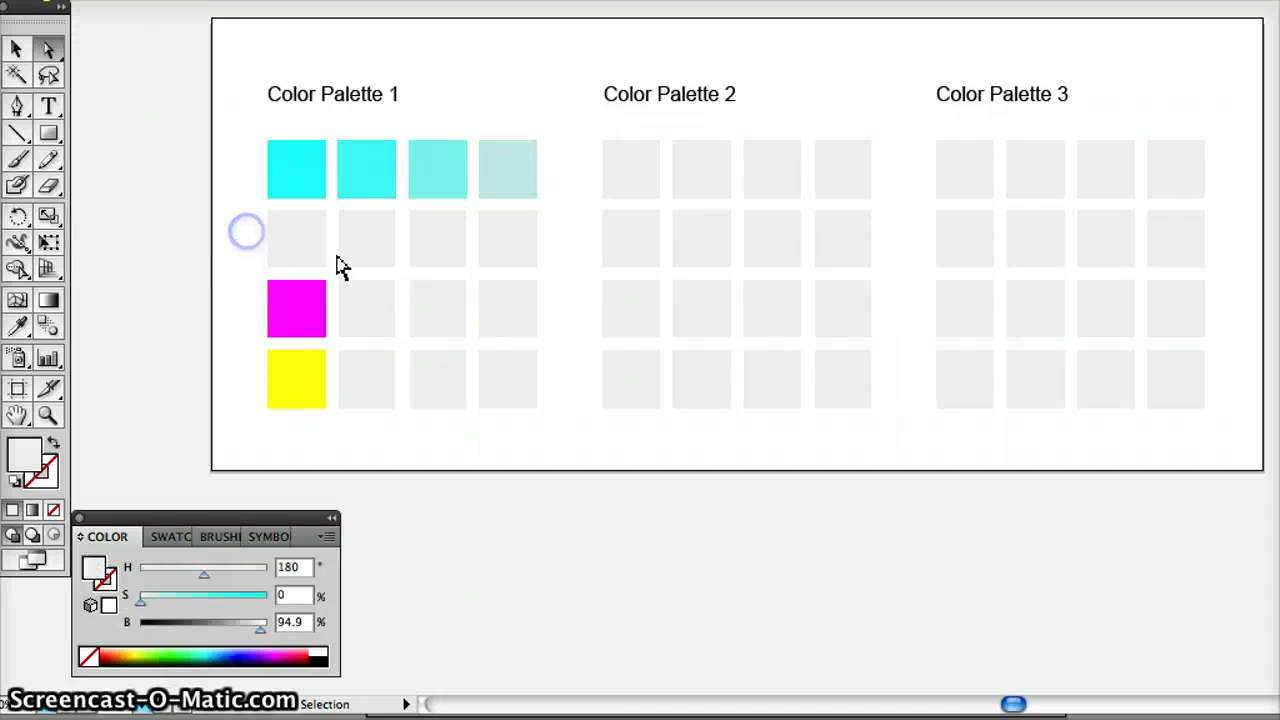
# In Color Palette 1's second row, fill the first square with H 180, S 100, B 87.84 and the fourth with H 180, S 100, B 25.88.
pyautogui.click(298, 245)
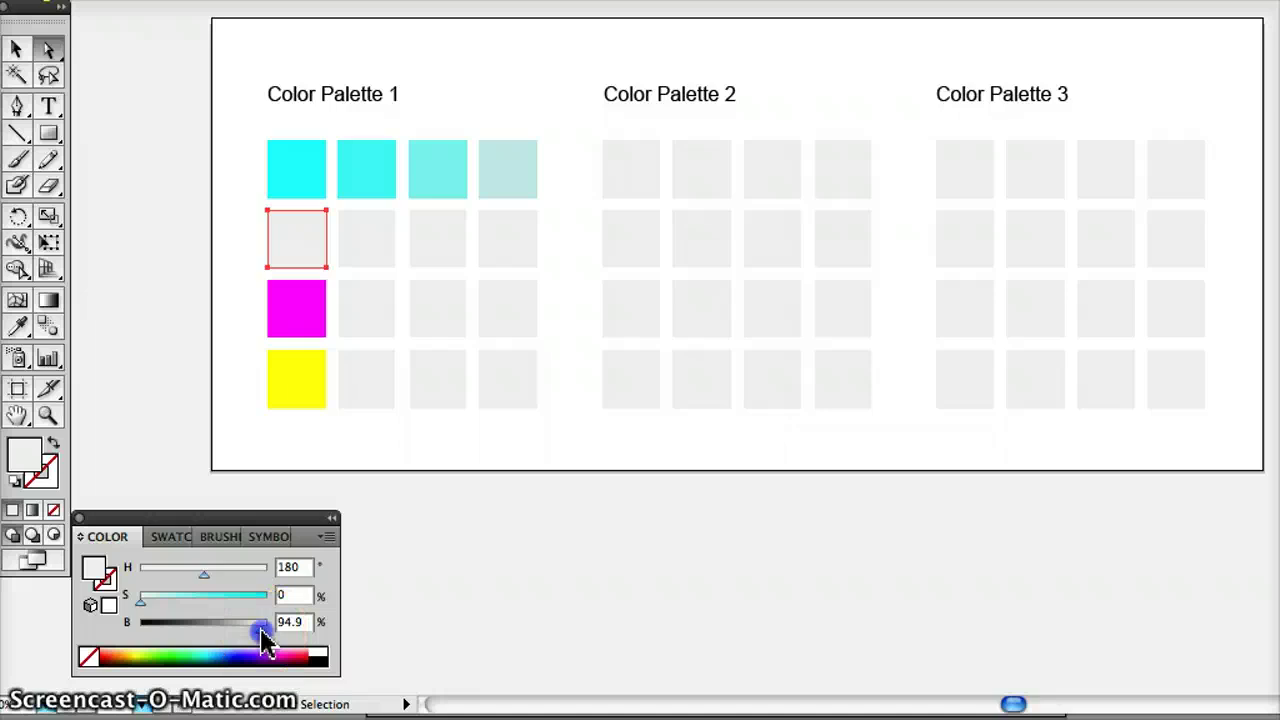
pyautogui.moveTo(262, 630); pyautogui.dragTo(221, 632)
pyautogui.moveTo(142, 598); pyautogui.dragTo(287, 600)
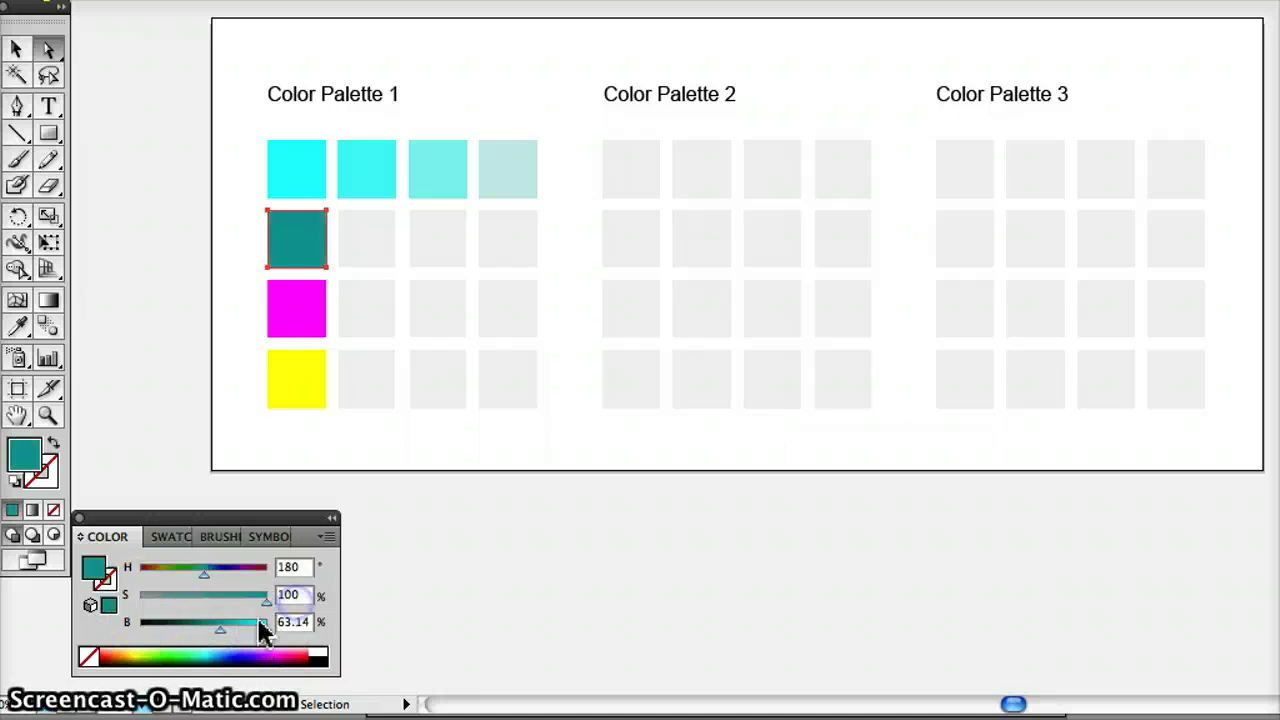
pyautogui.moveTo(221, 632); pyautogui.dragTo(252, 632)
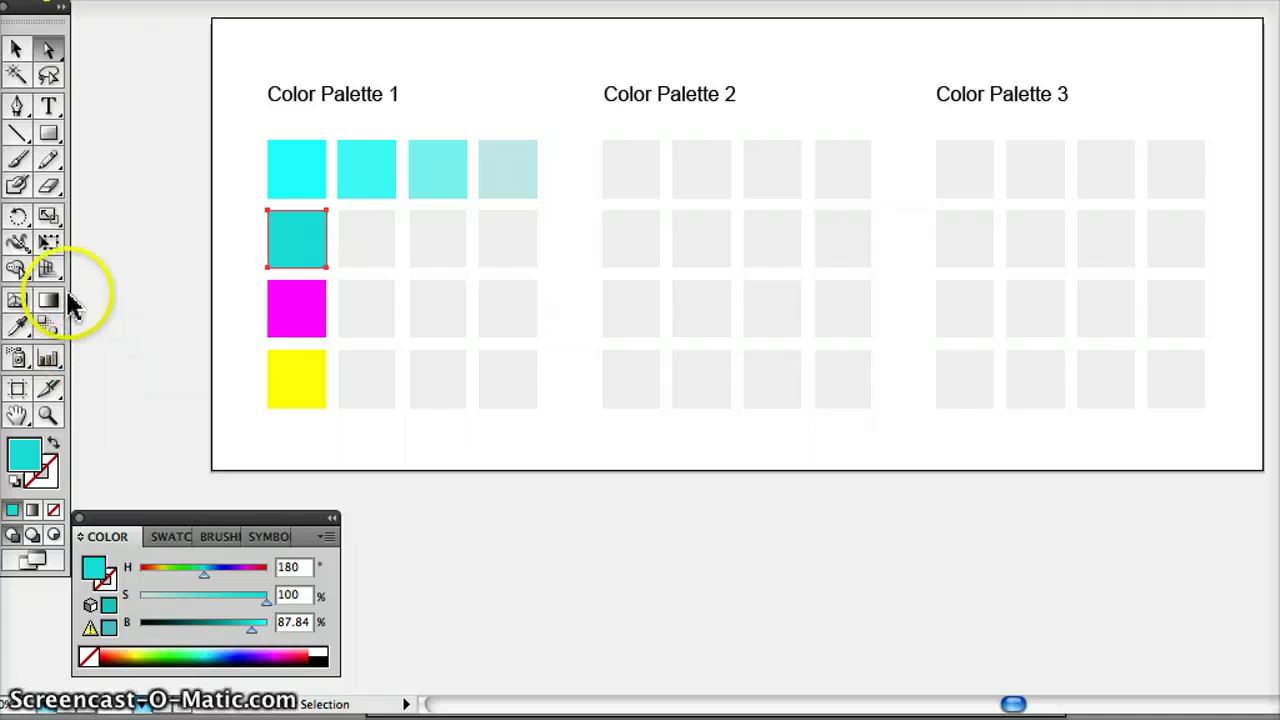
pyautogui.click(508, 240)
pyautogui.moveTo(257, 630); pyautogui.dragTo(182, 627)
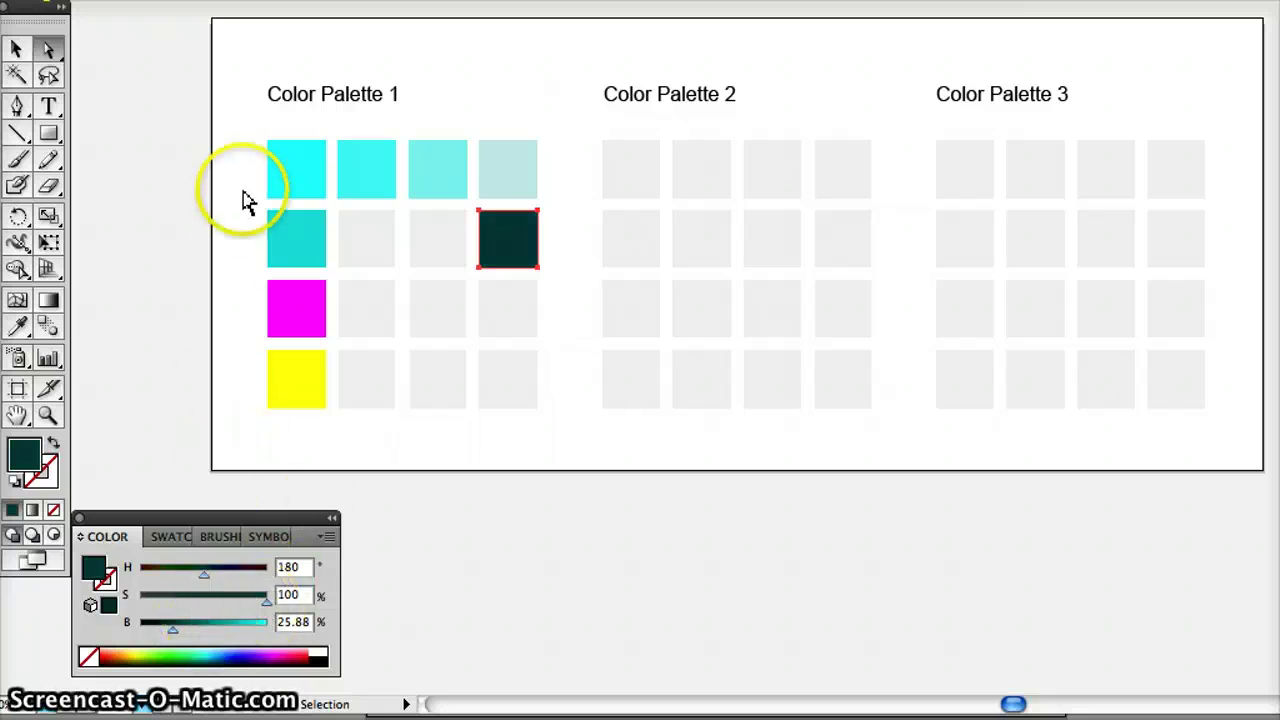
pyautogui.click(240, 251)
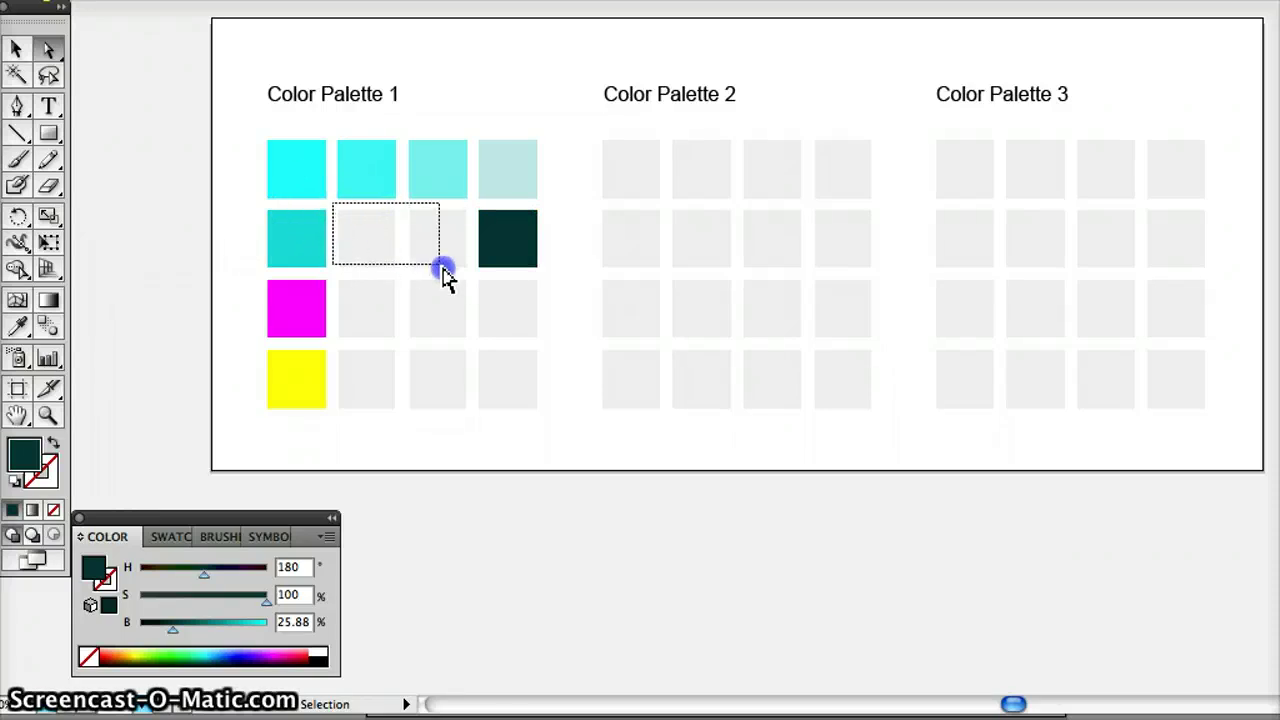
# Replace the two gray middle squares of the second row with a blend between its teal and dark teal end squares.
pyautogui.moveTo(470, 272); pyautogui.dragTo(471, 274)
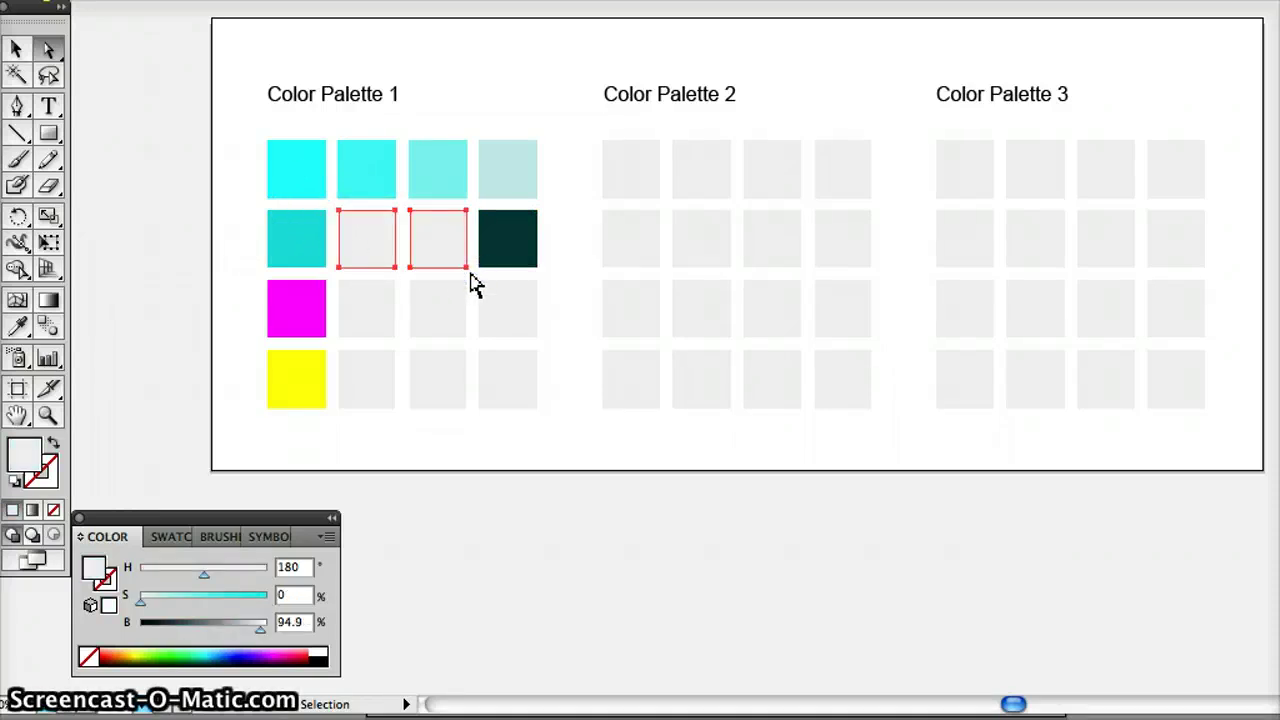
pyautogui.press('Delete')
pyautogui.moveTo(257, 209); pyautogui.dragTo(546, 280)
pyautogui.click(130, 0)
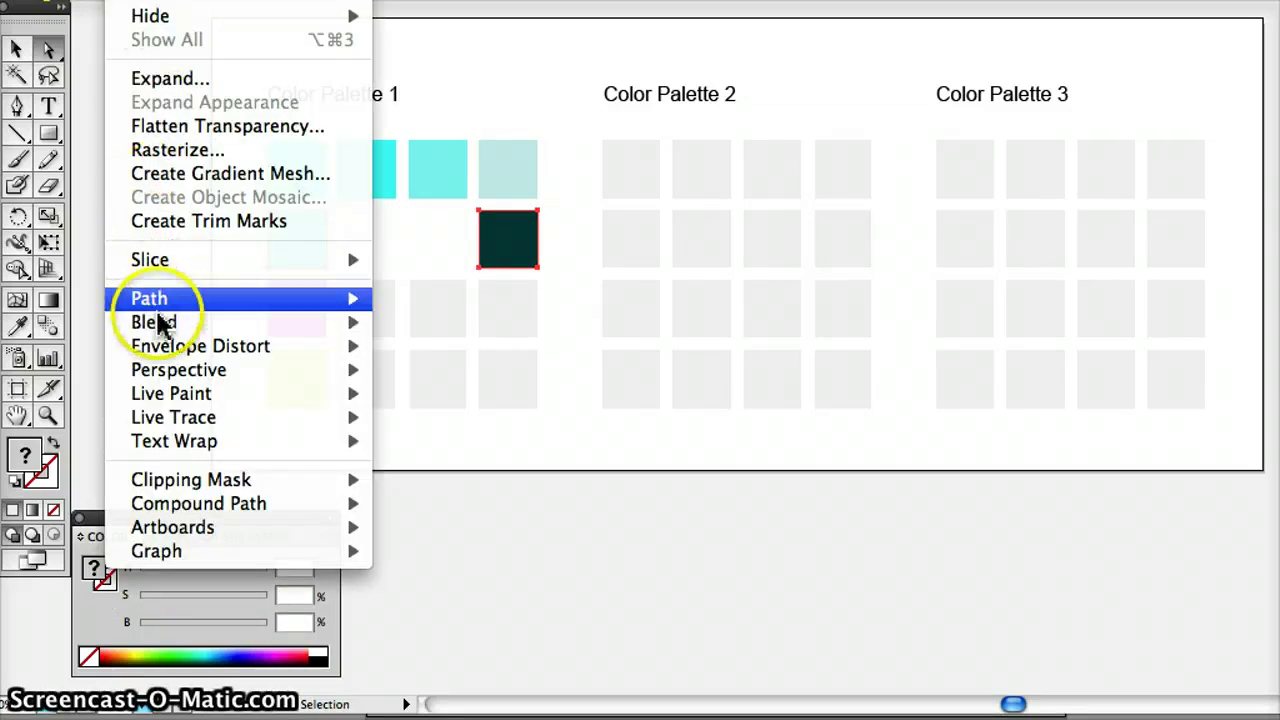
pyautogui.moveTo(350, 322)
pyautogui.click(433, 322)
pyautogui.click(508, 447)
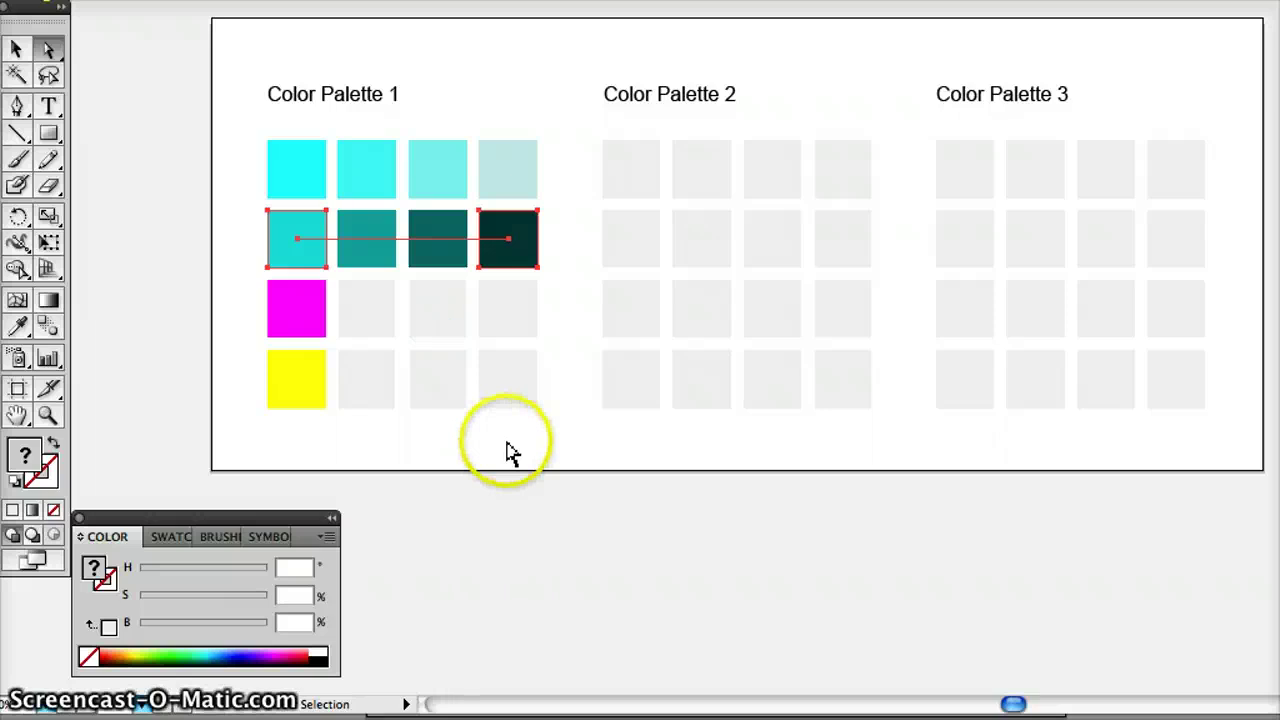
pyautogui.click(573, 320)
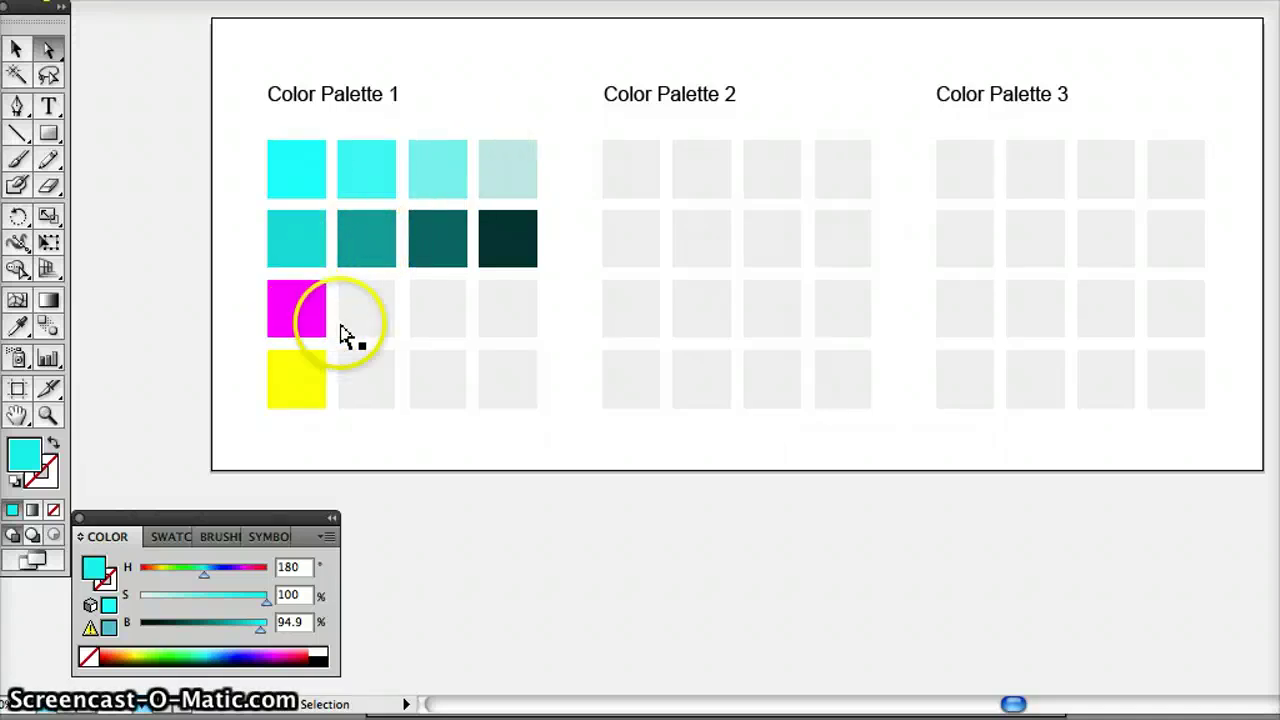
# Fill the fourth square of the third row with light magenta, using H 300, S 28.19 and B 89.02.
pyautogui.click(305, 320)
pyautogui.click(507, 310)
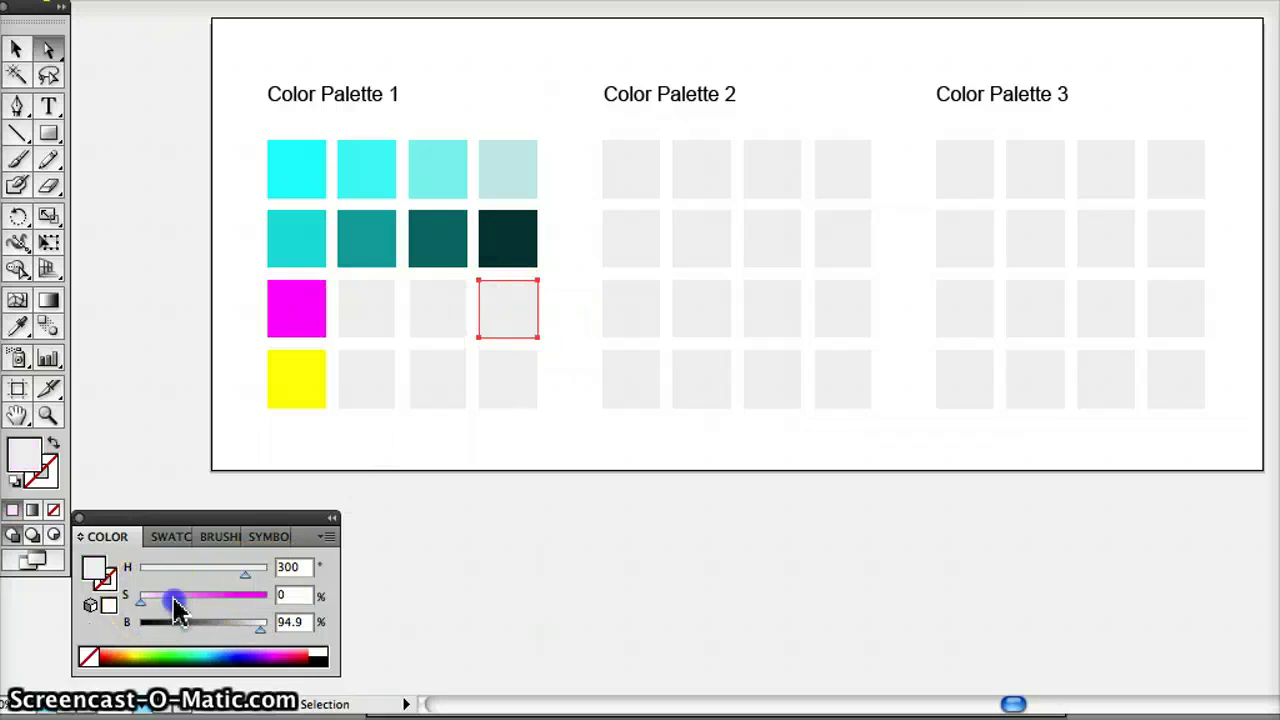
pyautogui.moveTo(175, 604); pyautogui.dragTo(211, 606)
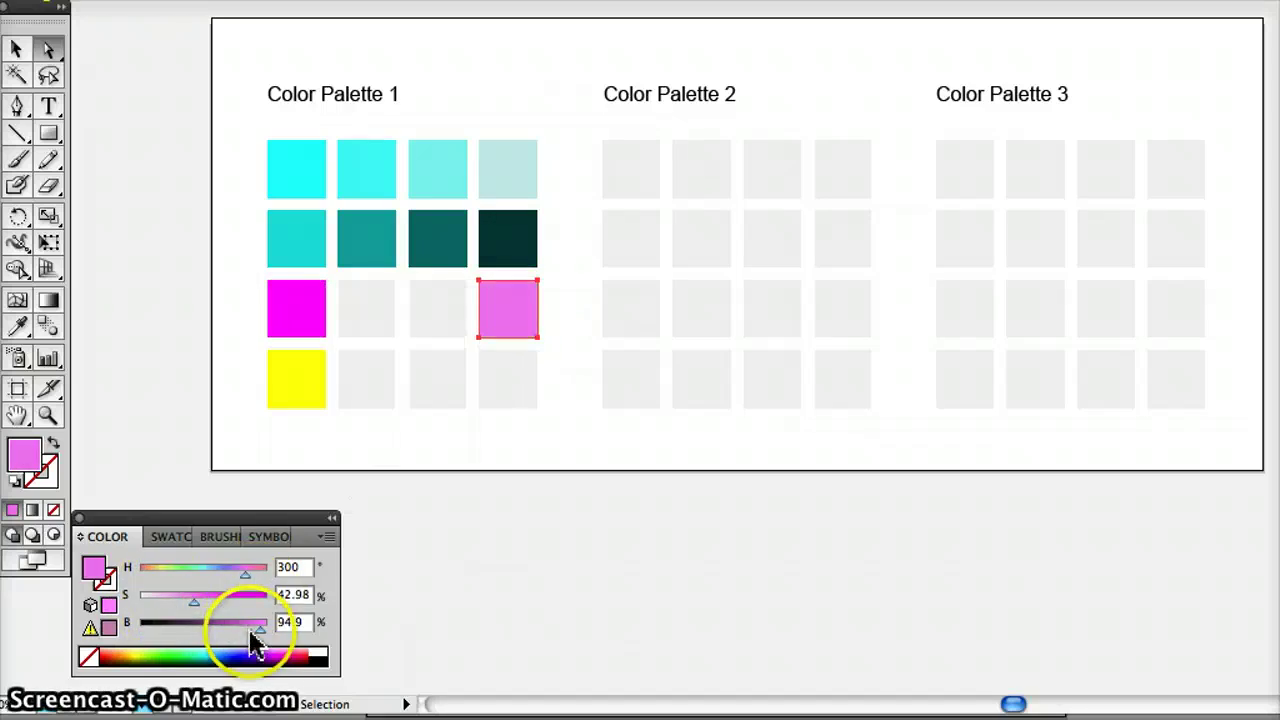
pyautogui.click(190, 600)
pyautogui.moveTo(256, 630); pyautogui.dragTo(177, 601)
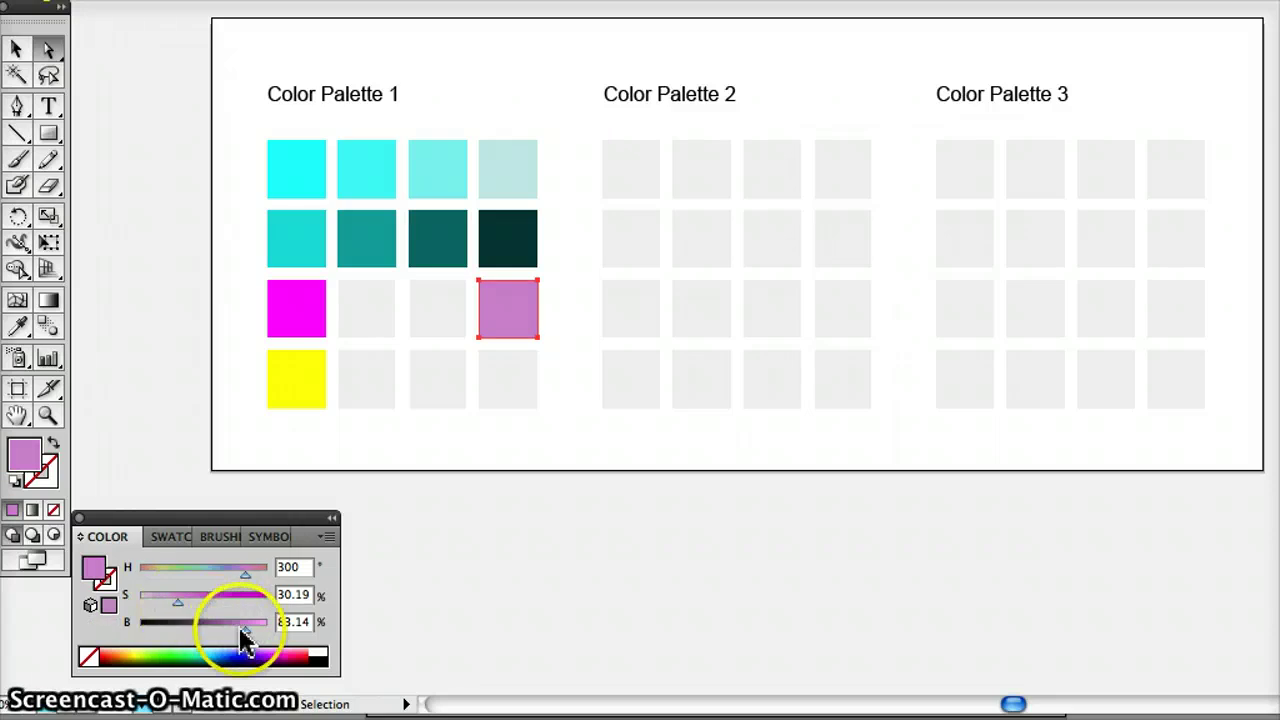
pyautogui.moveTo(250, 640); pyautogui.dragTo(258, 640)
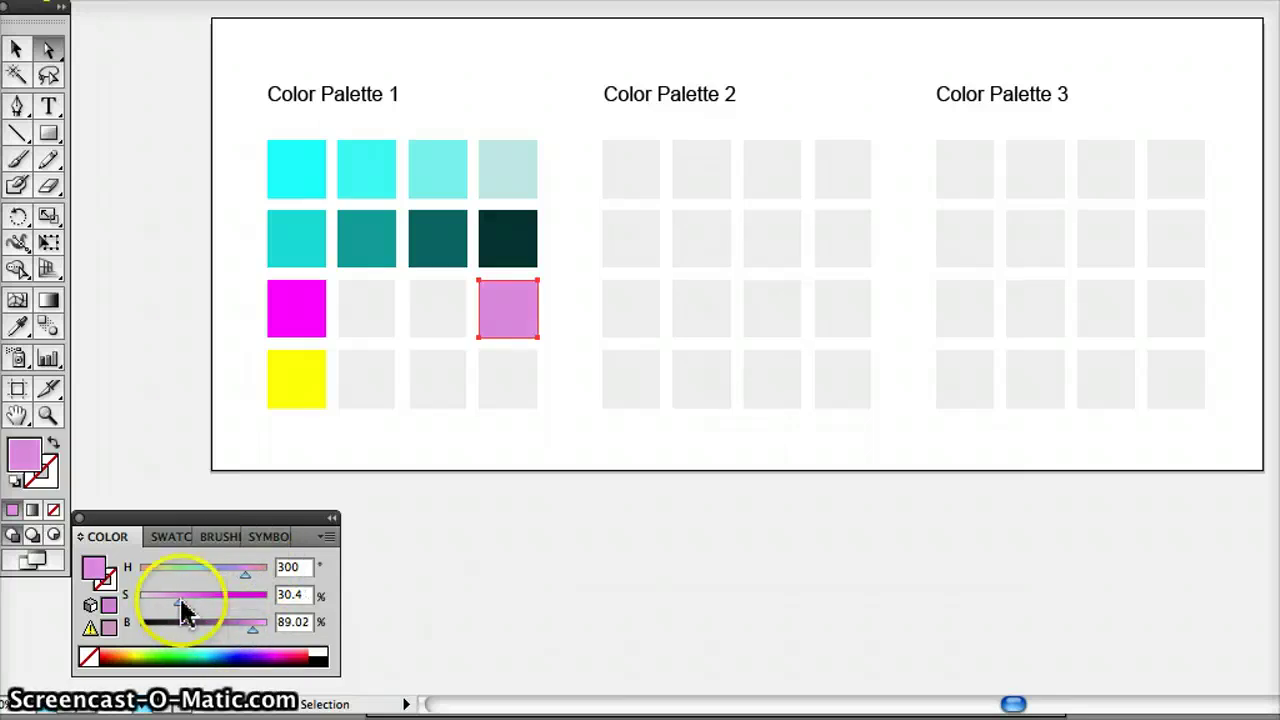
pyautogui.click(176, 603)
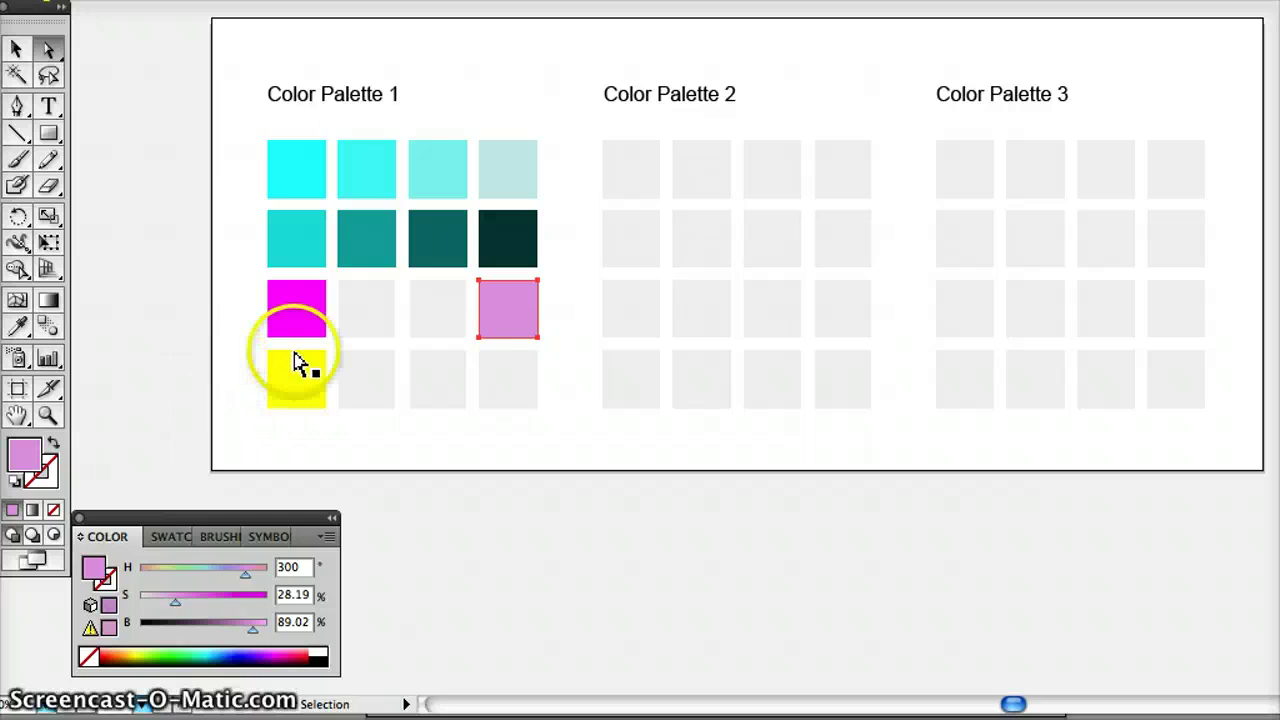
pyautogui.click(548, 500)
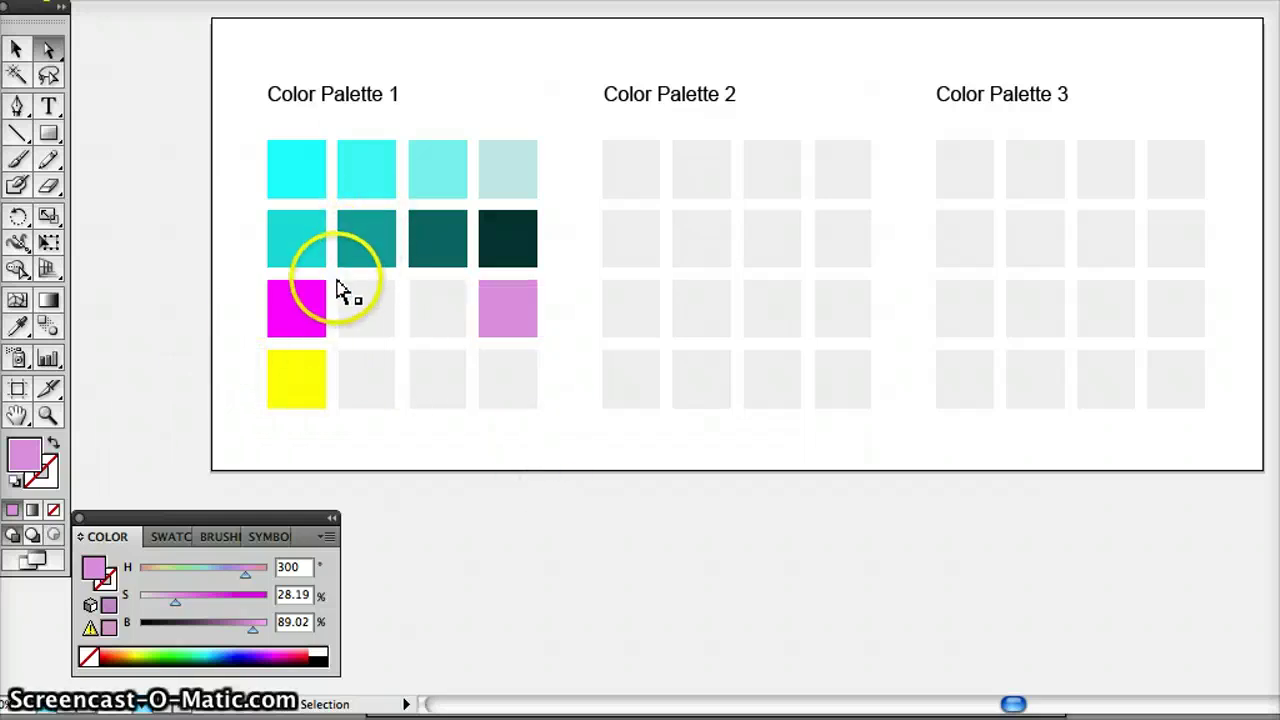
pyautogui.moveTo(418, 318); pyautogui.dragTo(416, 318)
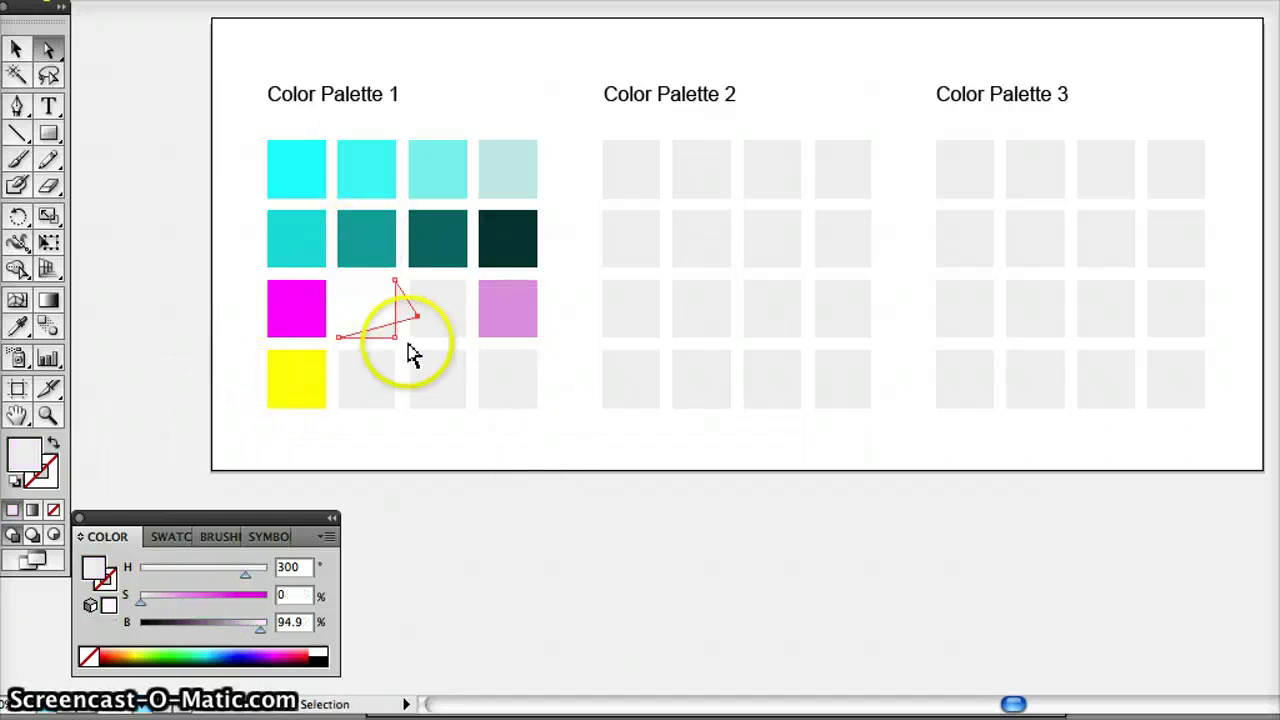
pyautogui.hotkey('ctrl', 'z')
pyautogui.click(571, 457)
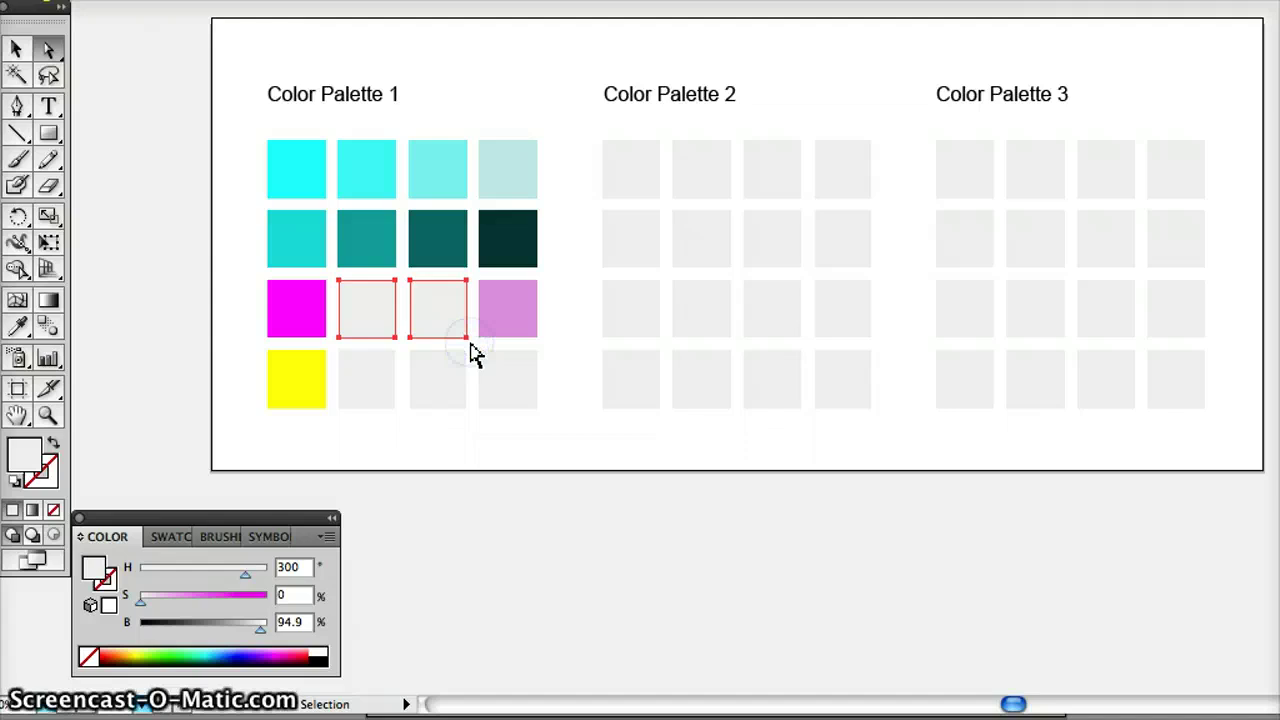
# Replace the two gray middle squares of the third row with a blend between its magenta and light magenta end squares.
pyautogui.press('Delete')
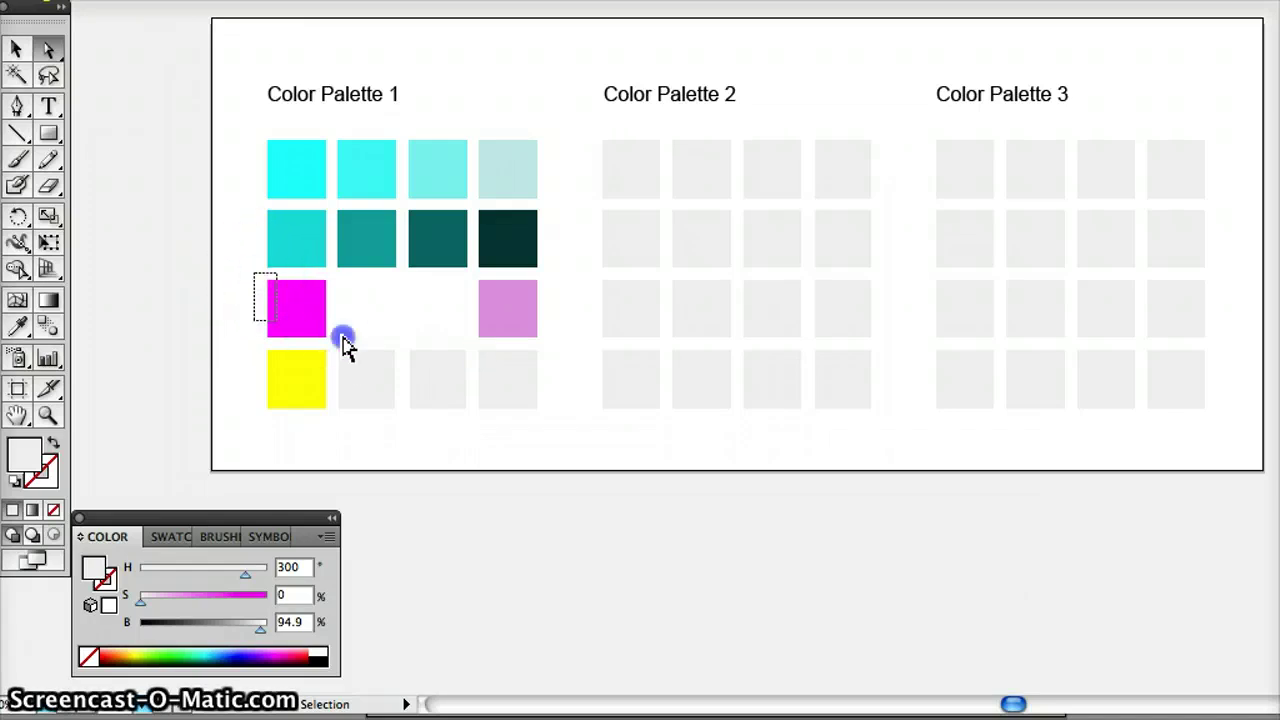
pyautogui.moveTo(342, 338); pyautogui.dragTo(547, 351)
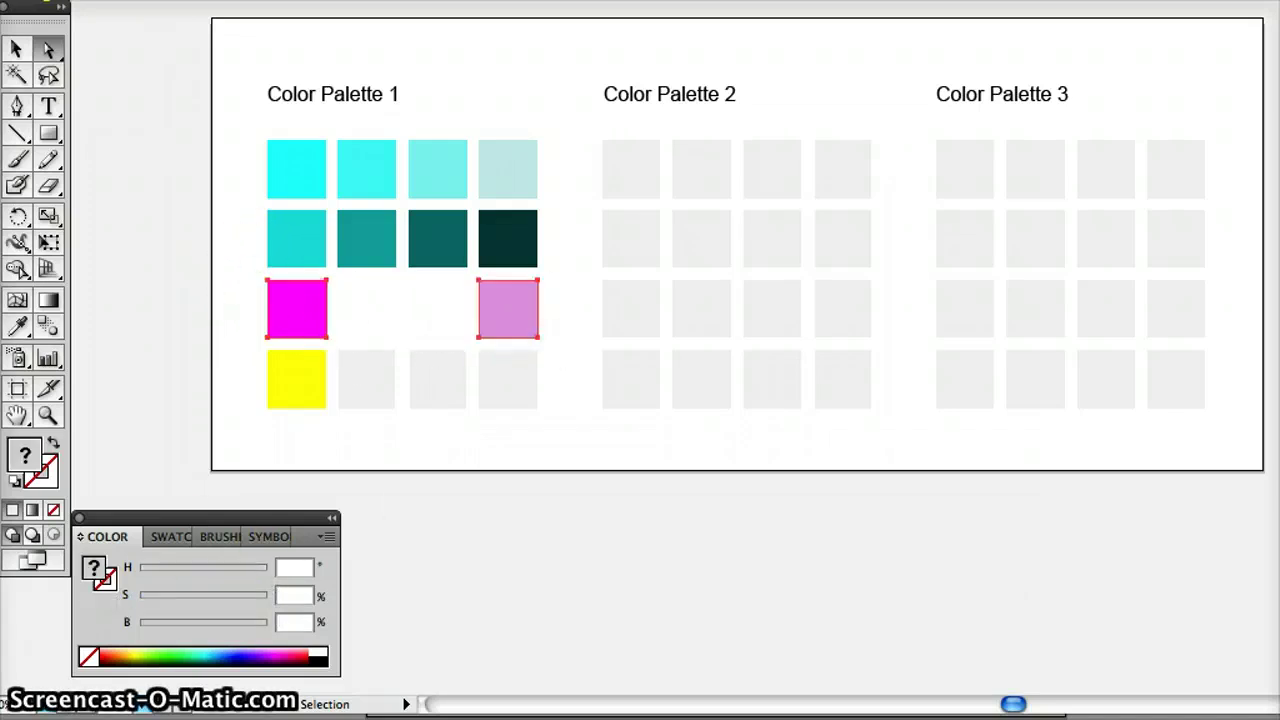
pyautogui.click(128, 1)
pyautogui.moveTo(153, 327)
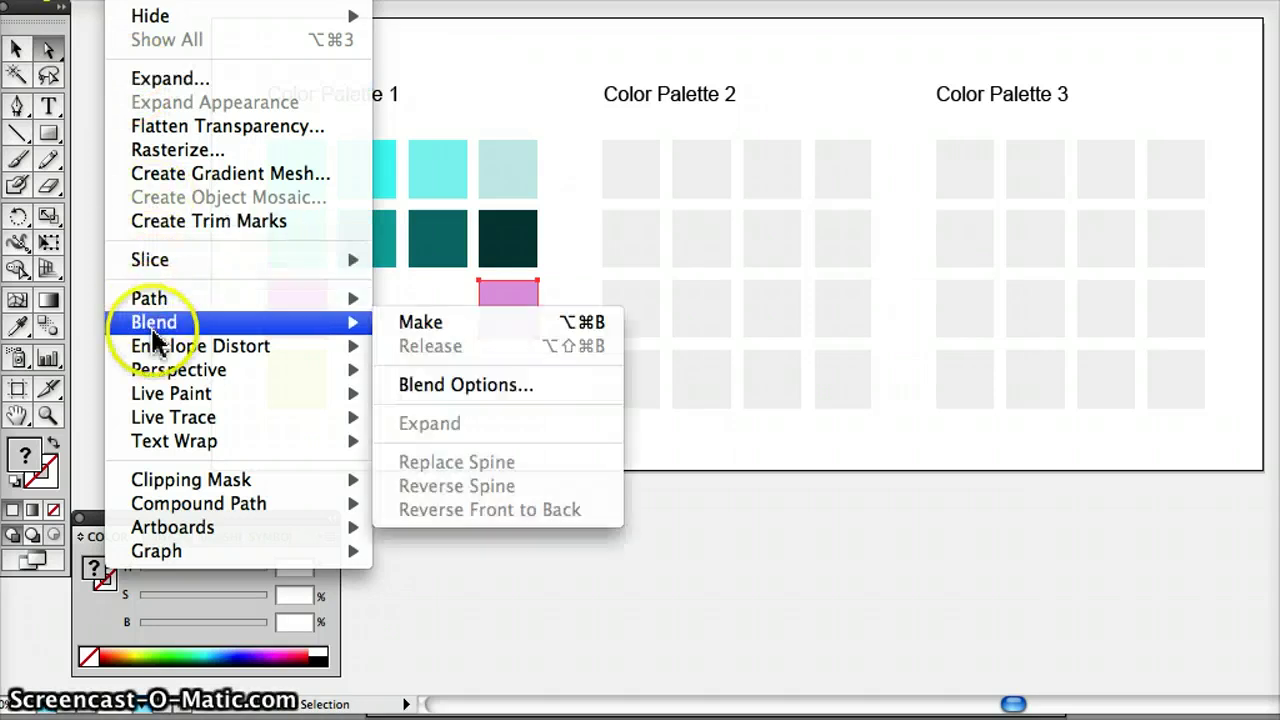
pyautogui.click(410, 322)
pyautogui.click(589, 434)
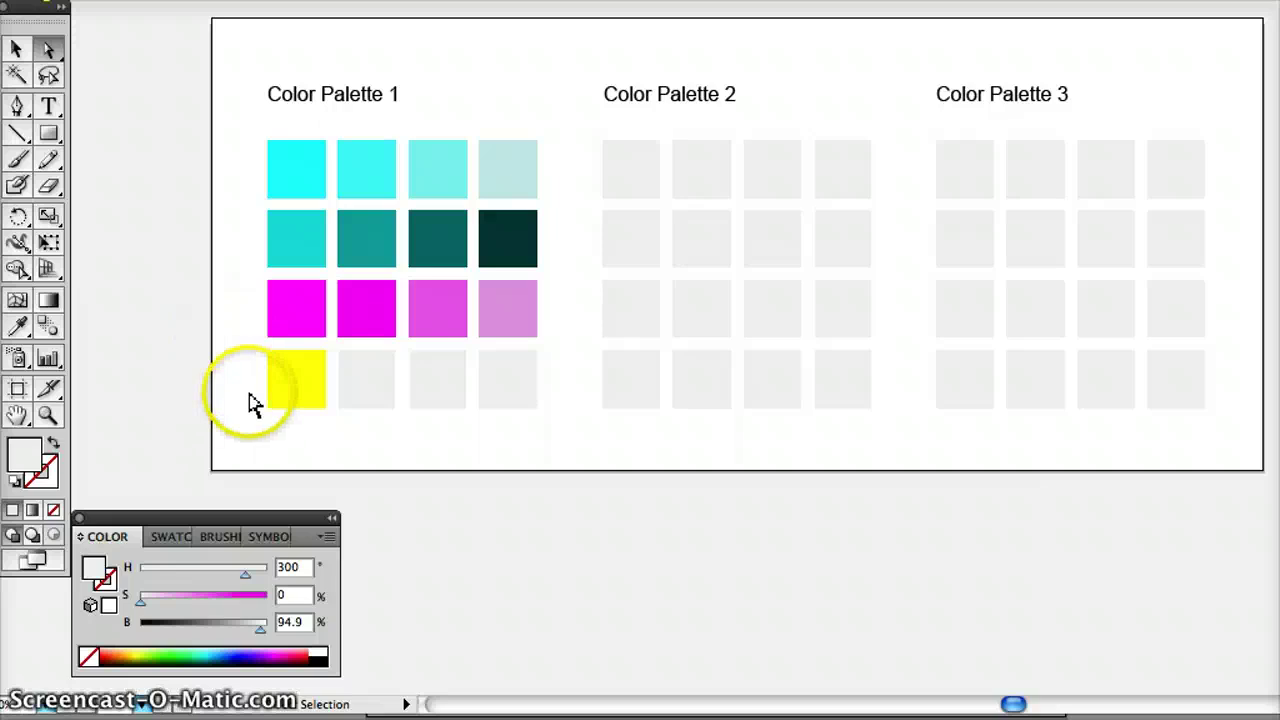
# Fill the fourth square of the fourth row with pale yellow, using H 60, S 14.9 and B 100.
pyautogui.click(297, 387)
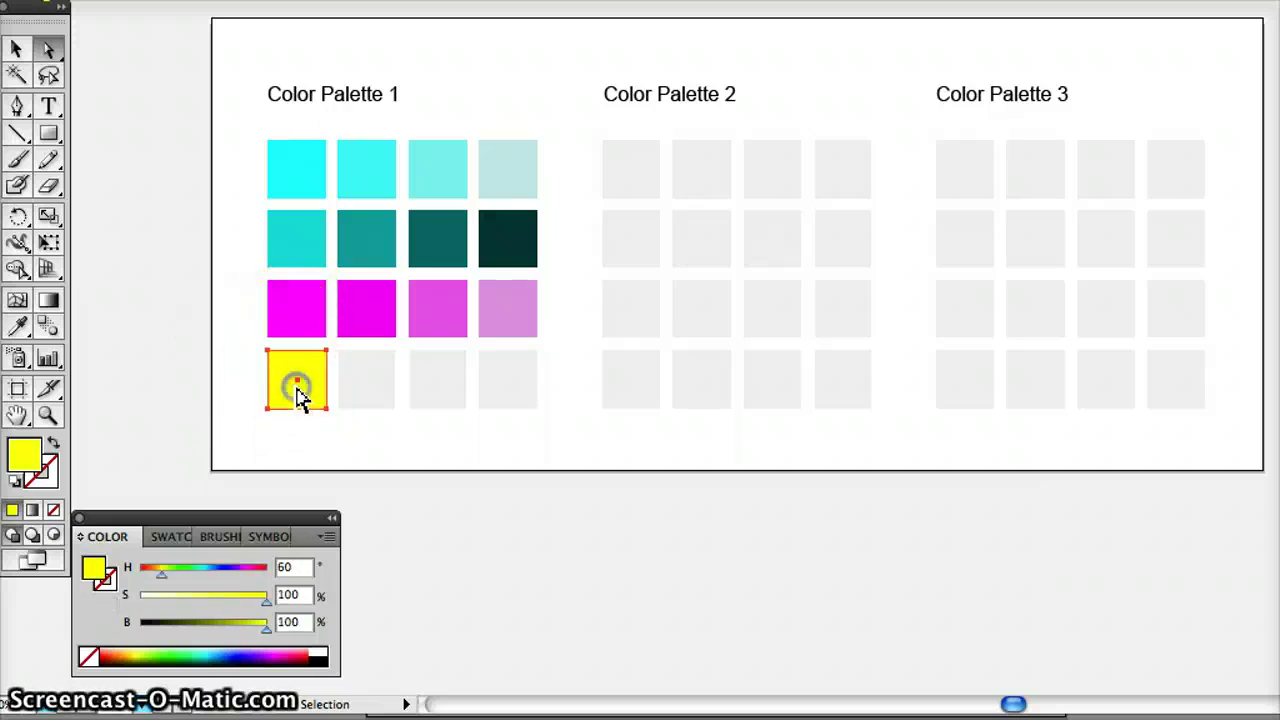
pyautogui.click(508, 385)
pyautogui.click(148, 598)
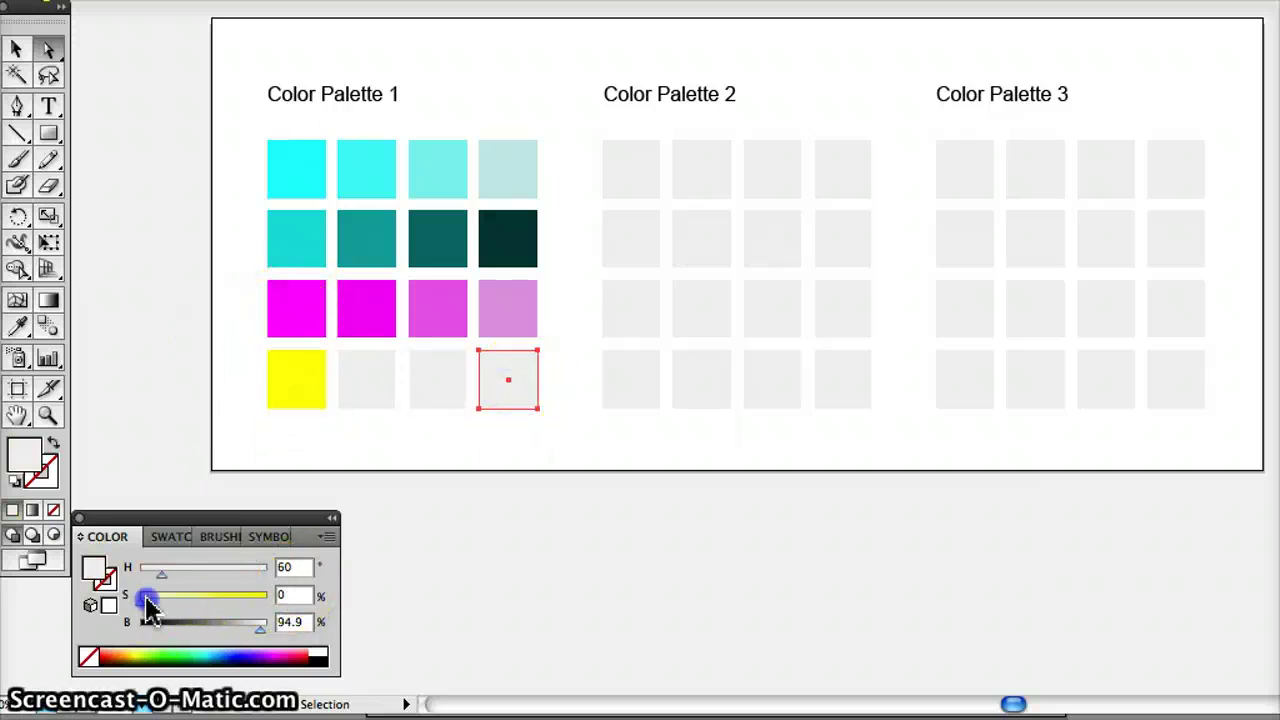
pyautogui.moveTo(159, 598); pyautogui.dragTo(160, 599)
pyautogui.moveTo(260, 630); pyautogui.dragTo(277, 630)
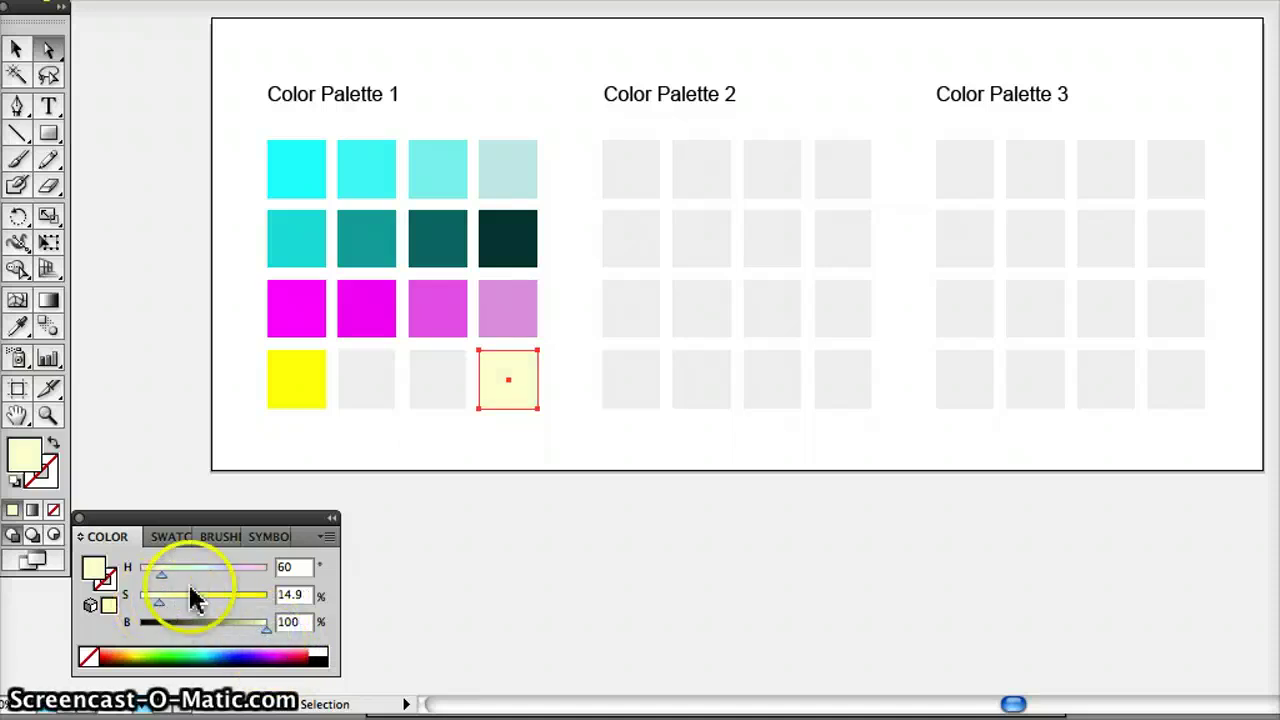
pyautogui.click(292, 441)
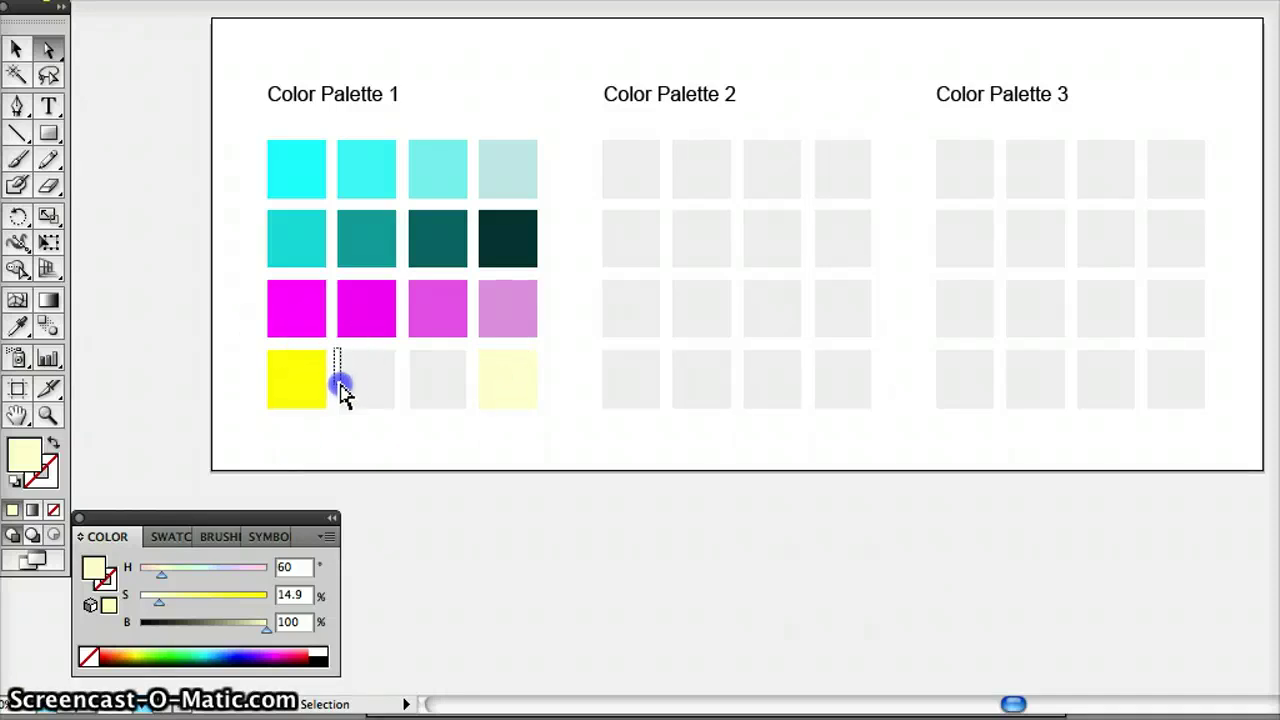
# Replace the two gray middle squares of the fourth row with a blend between its yellow and pale yellow end squares.
pyautogui.moveTo(472, 420); pyautogui.dragTo(472, 421)
pyautogui.press('Delete')
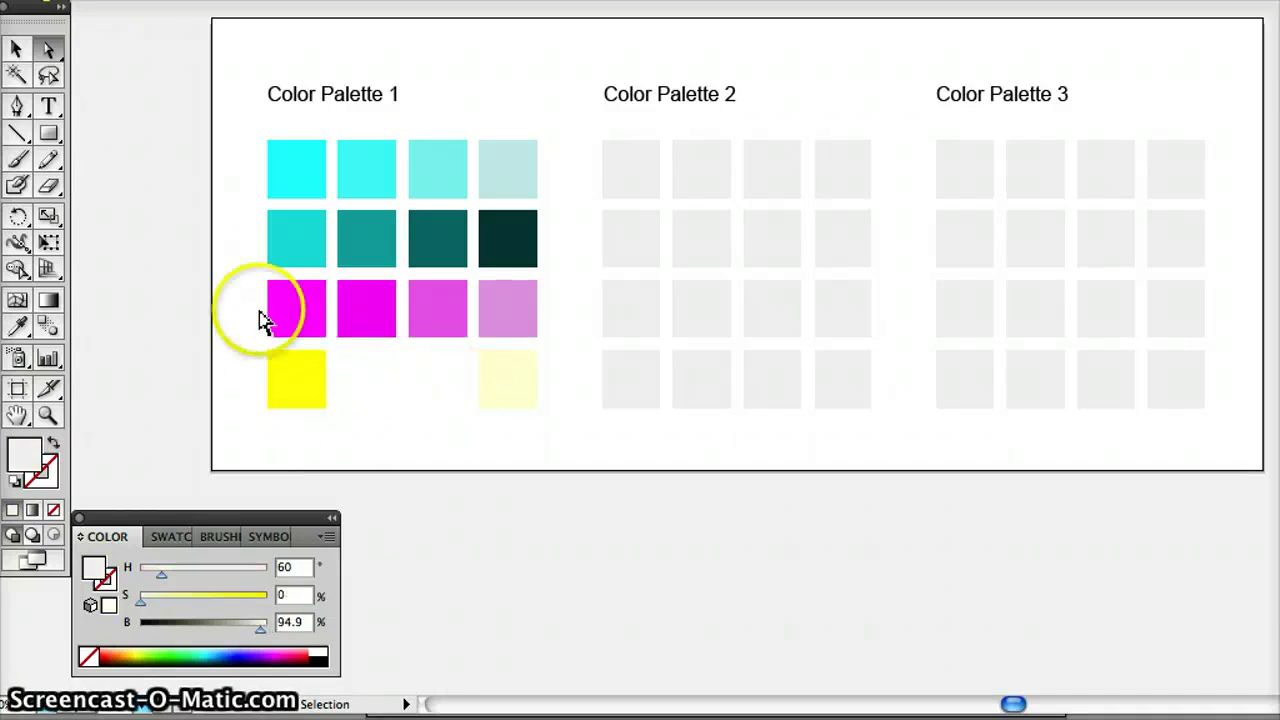
pyautogui.moveTo(253, 354); pyautogui.dragTo(543, 423)
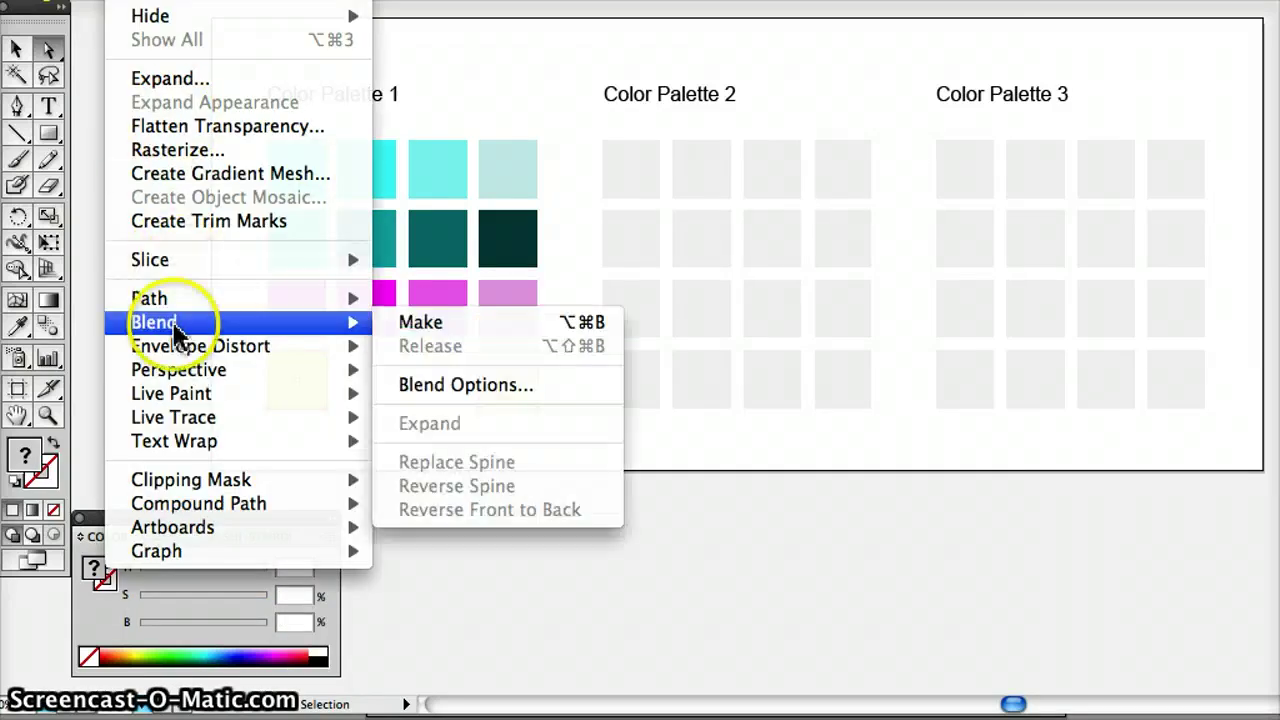
pyautogui.click(412, 323)
pyautogui.click(537, 423)
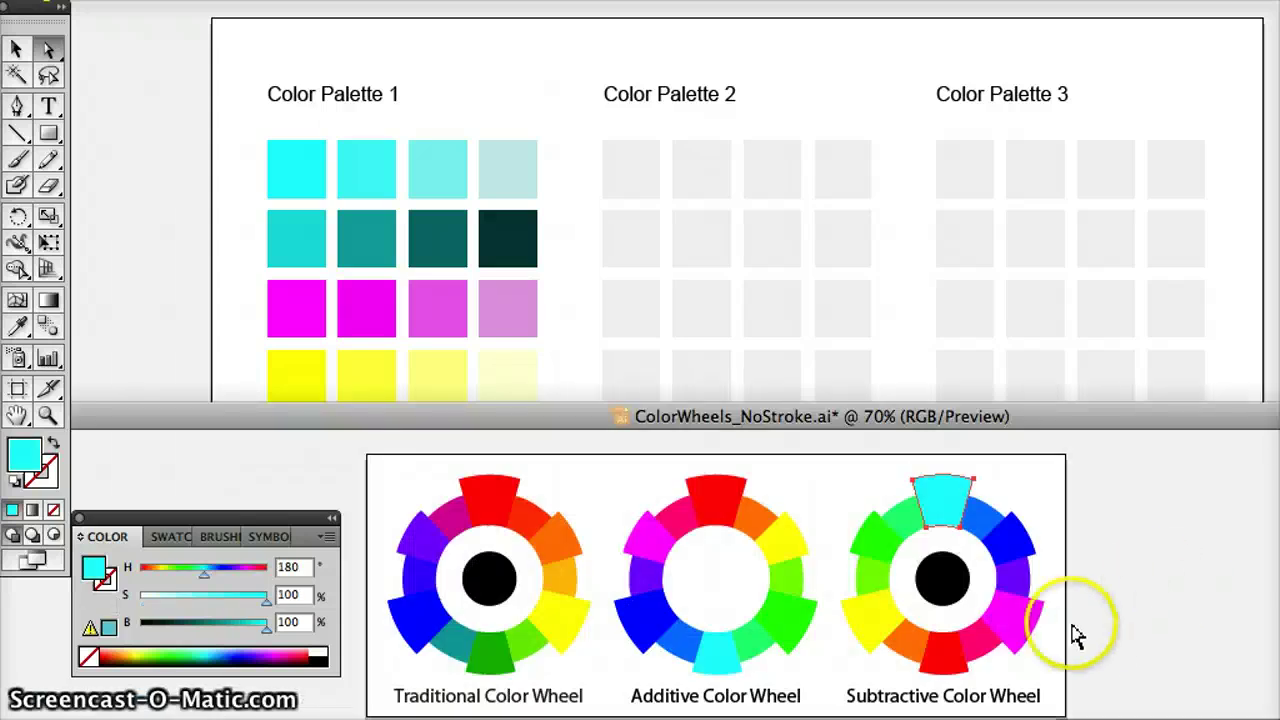
# Fill the first square of Color Palette 2 with the Traditional Color Wheel's violet, using H 270, S 100 and B 94.9.
pyautogui.click(663, 640)
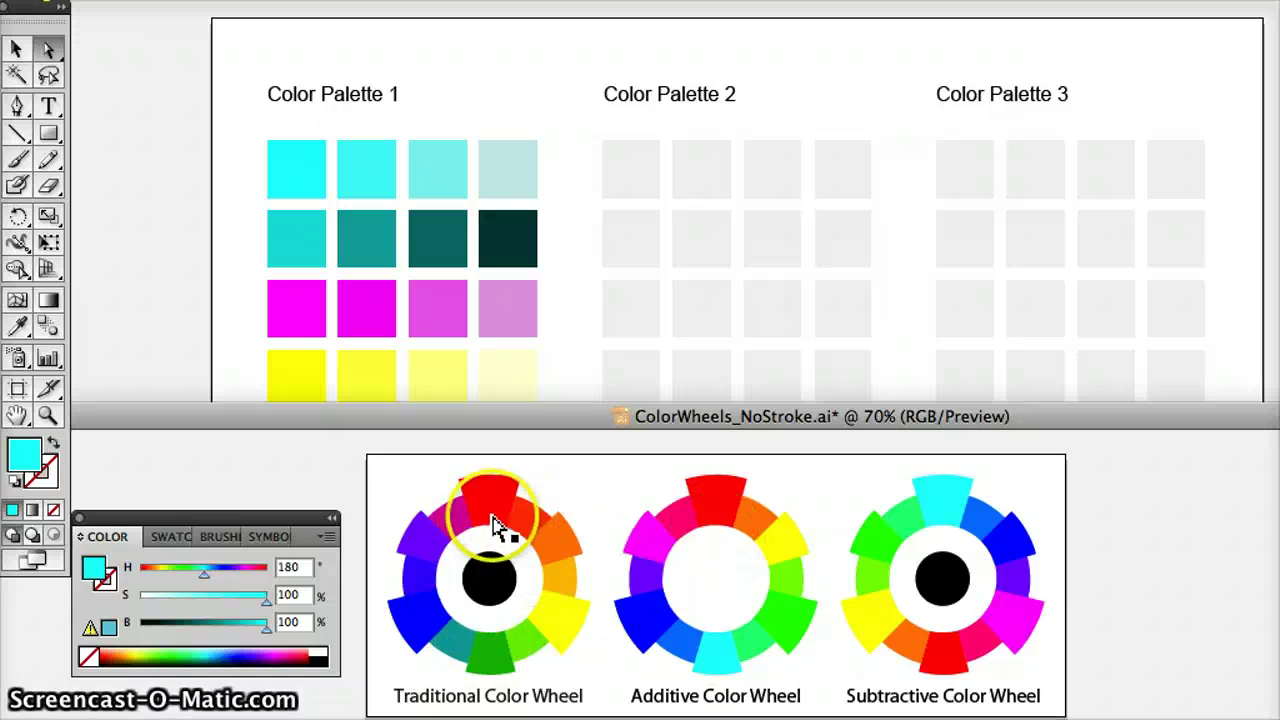
pyautogui.click(428, 550)
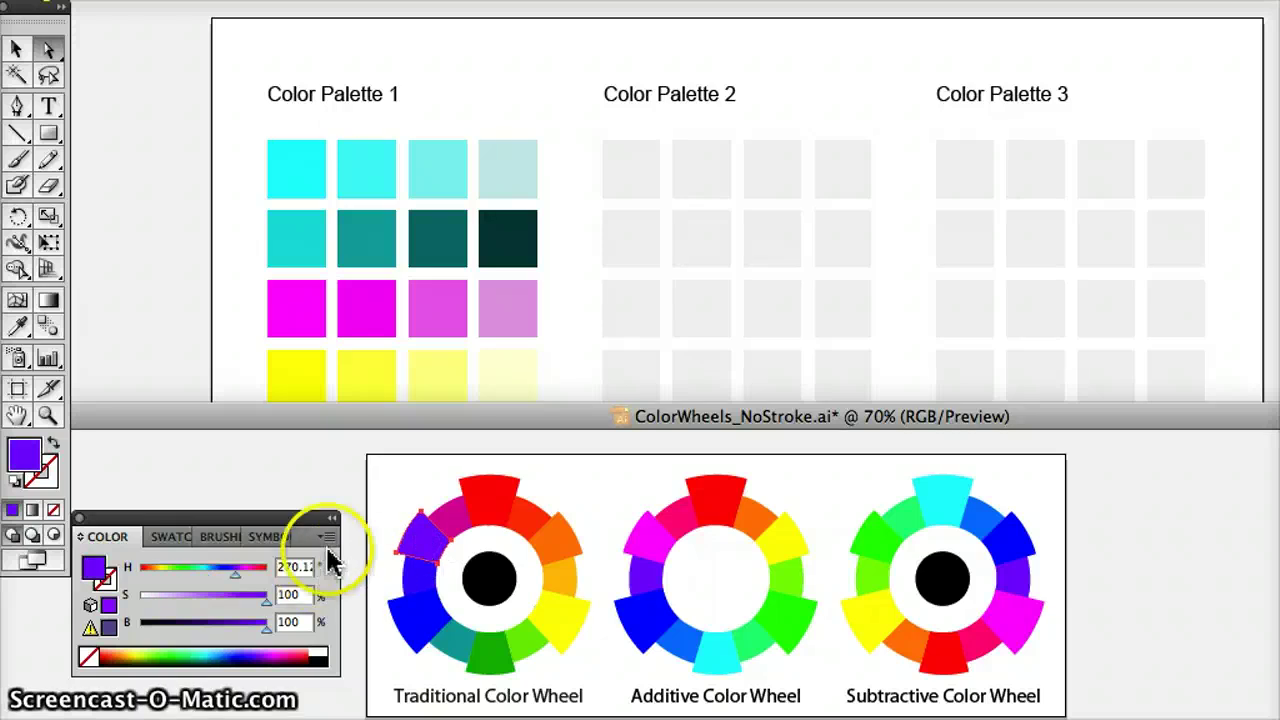
pyautogui.click(635, 170)
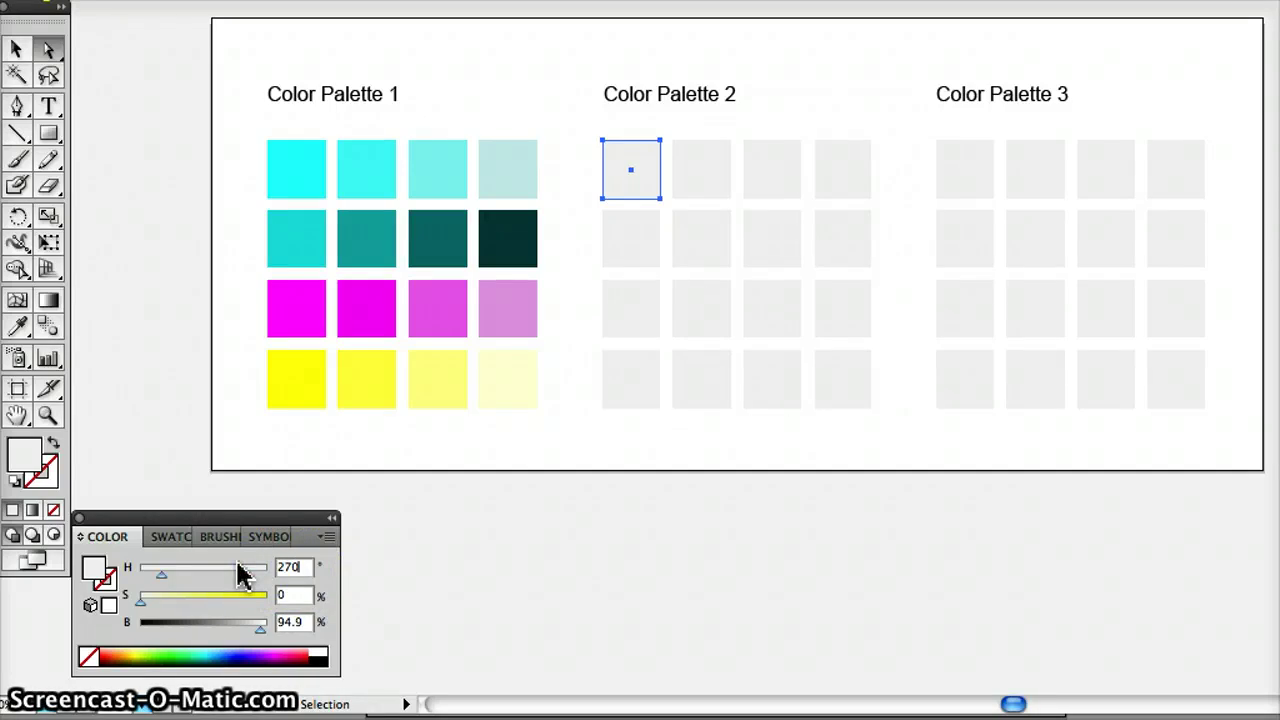
pyautogui.moveTo(192, 604); pyautogui.dragTo(406, 594)
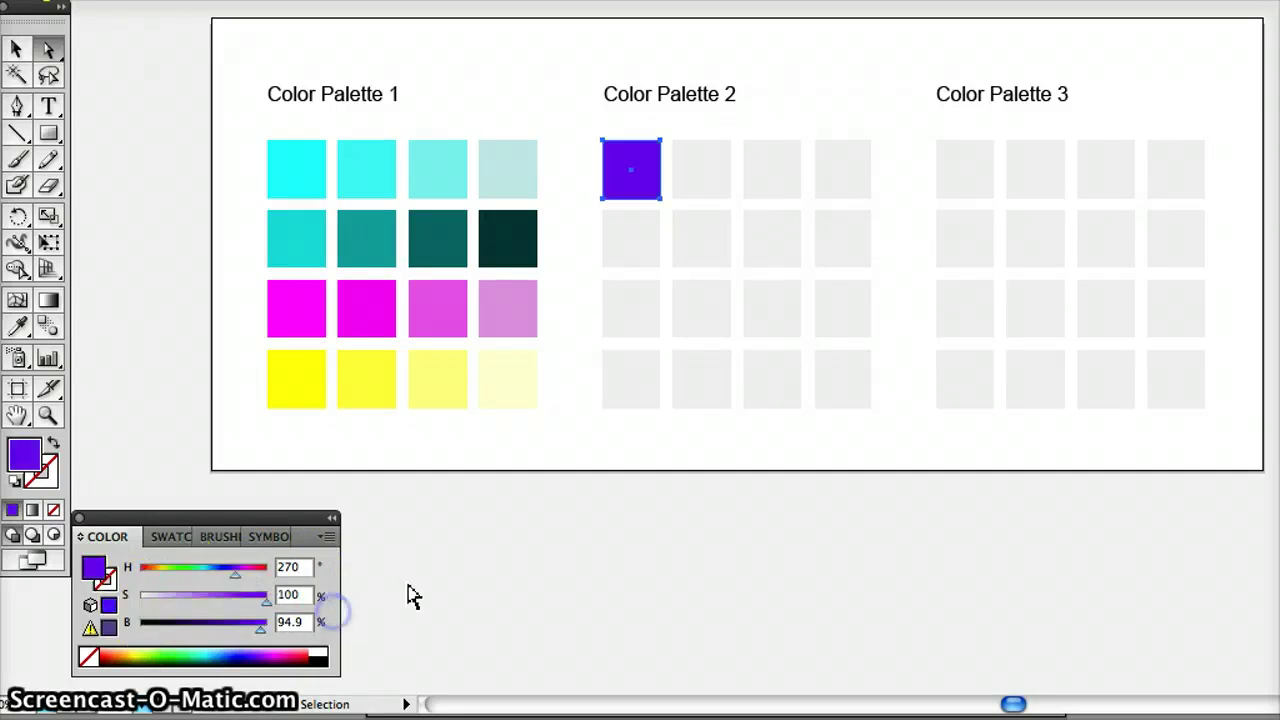
pyautogui.click(638, 248)
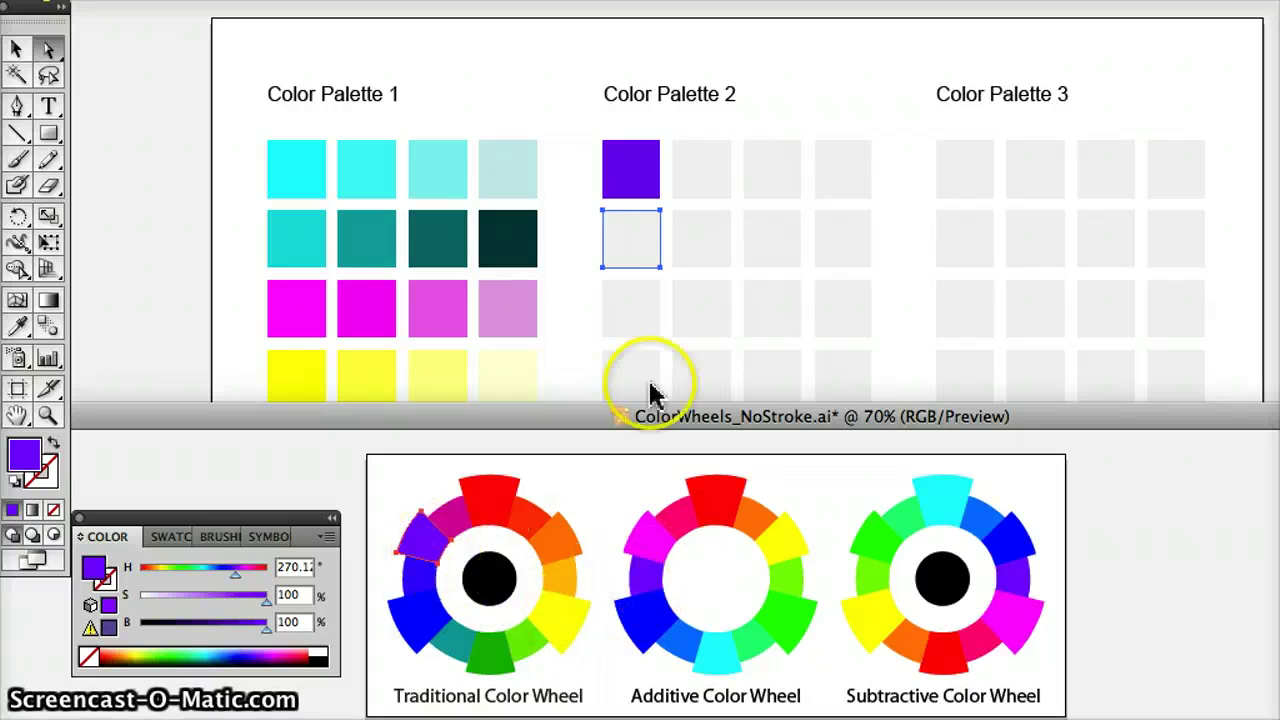
pyautogui.click(630, 250)
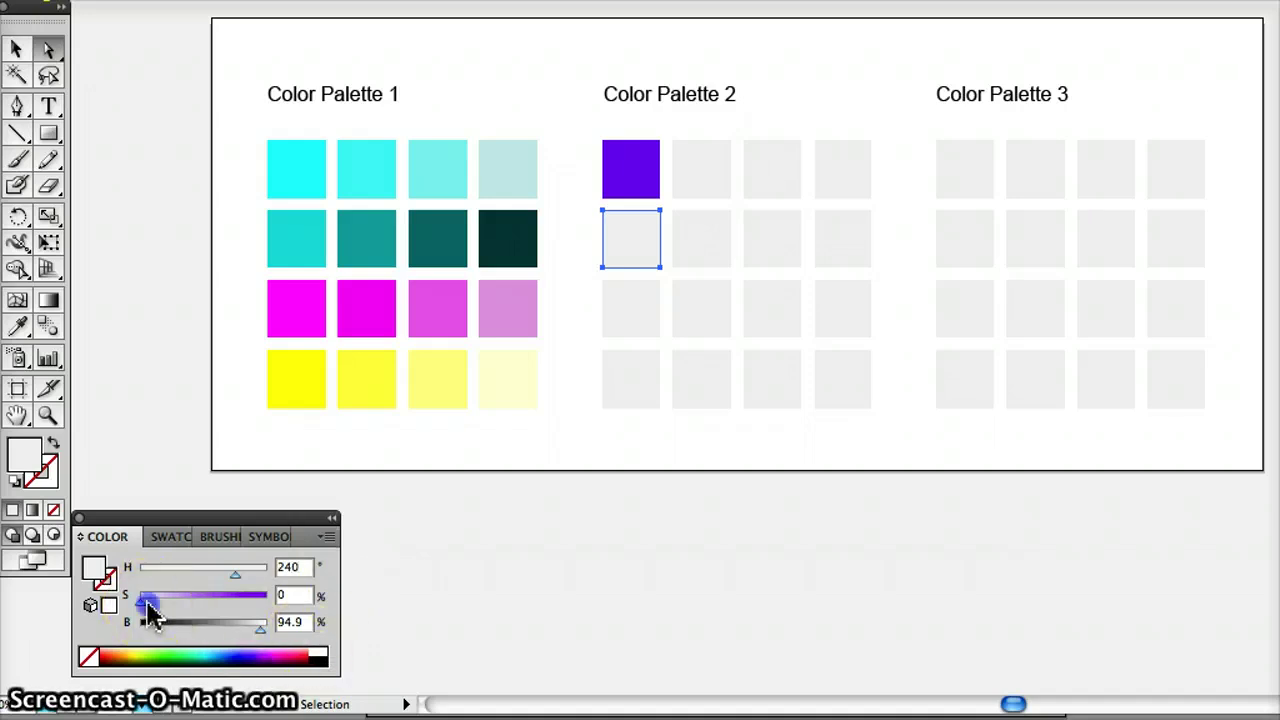
pyautogui.moveTo(146, 602); pyautogui.dragTo(266, 598)
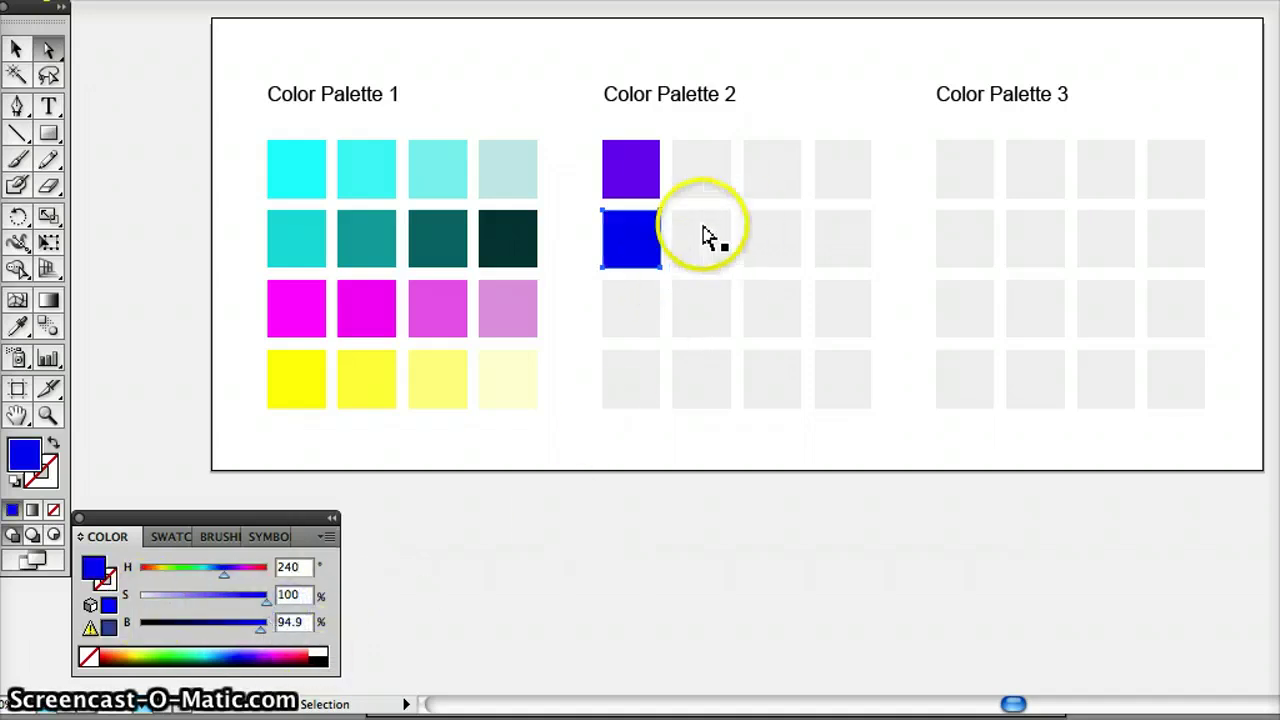
pyautogui.hotkey('ctrl', 'z')
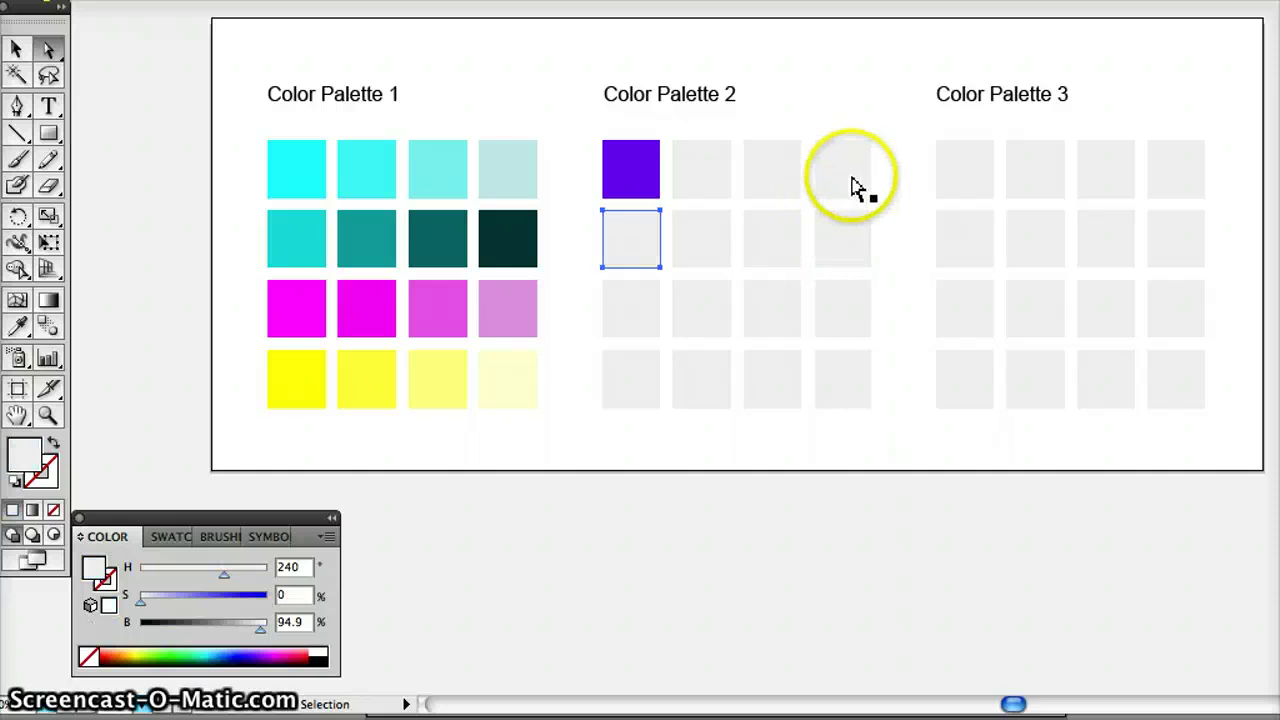
# Fill Color Palette 2's first-row fourth square with blue (H 240, S 100, B 94.9) and second-row first square with light purple (H 269.8, S 60, B 100).
pyautogui.click(842, 170)
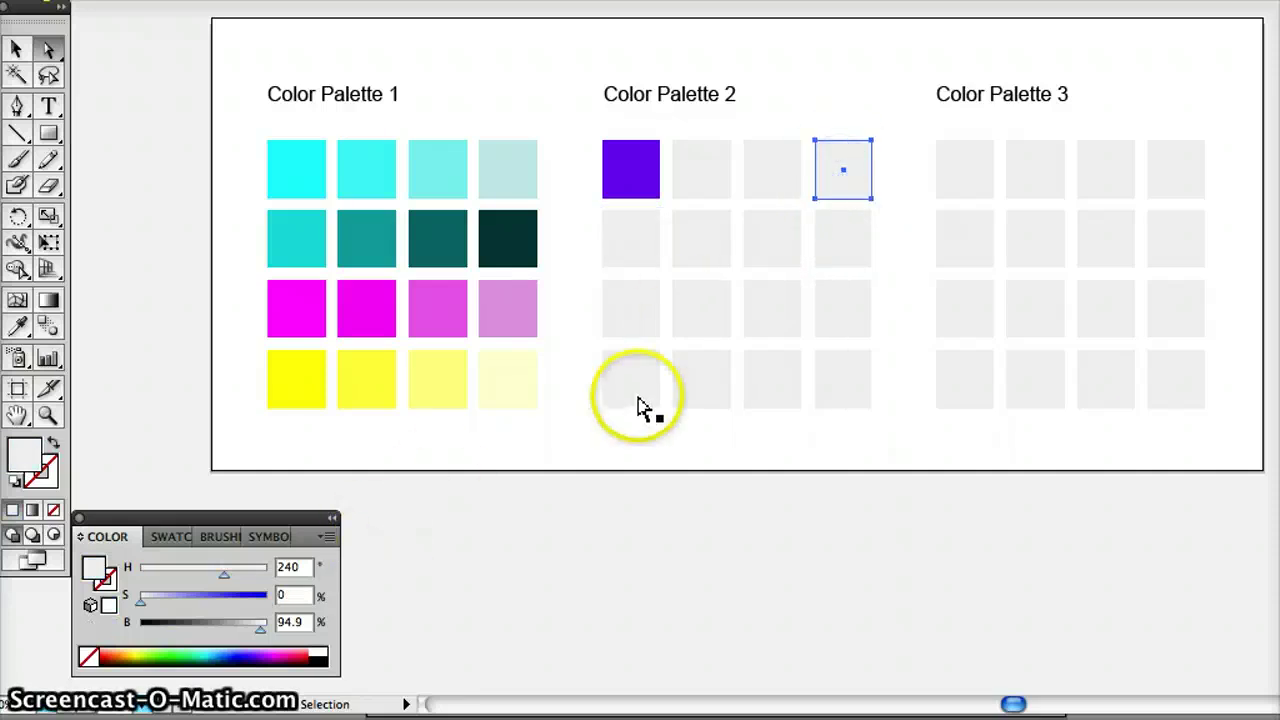
pyautogui.moveTo(162, 605); pyautogui.dragTo(266, 597)
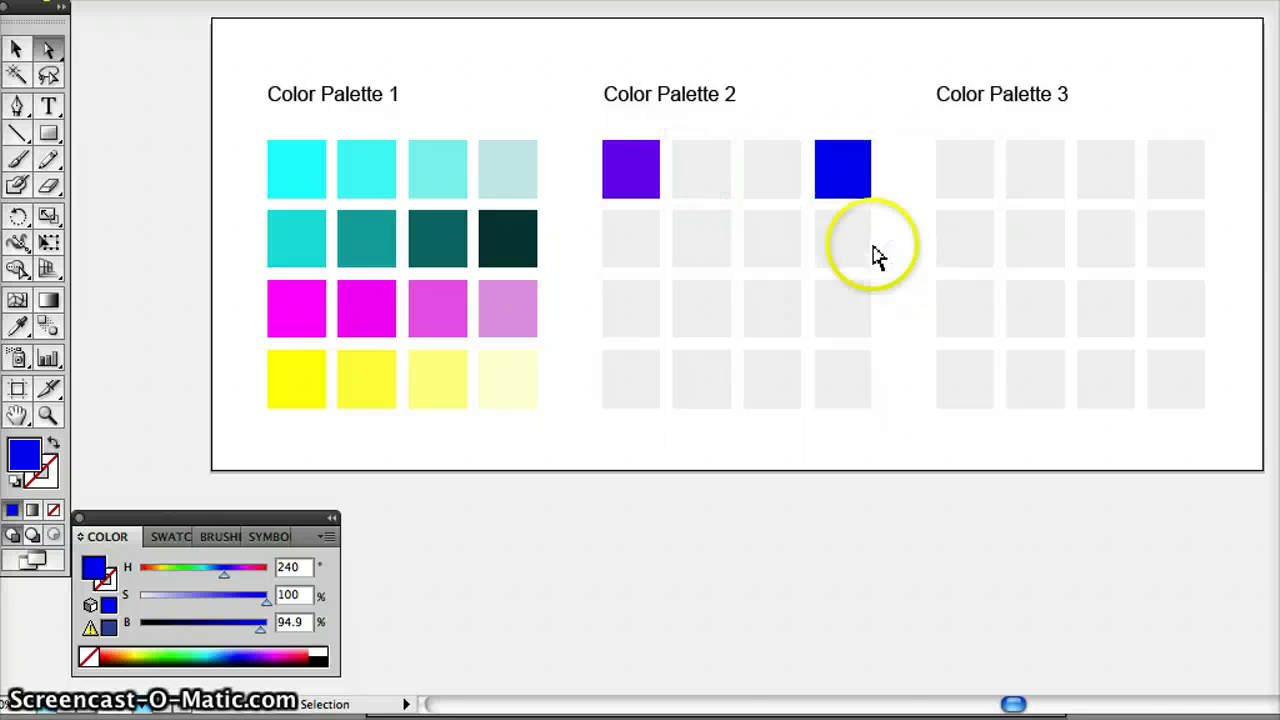
pyautogui.click(631, 187)
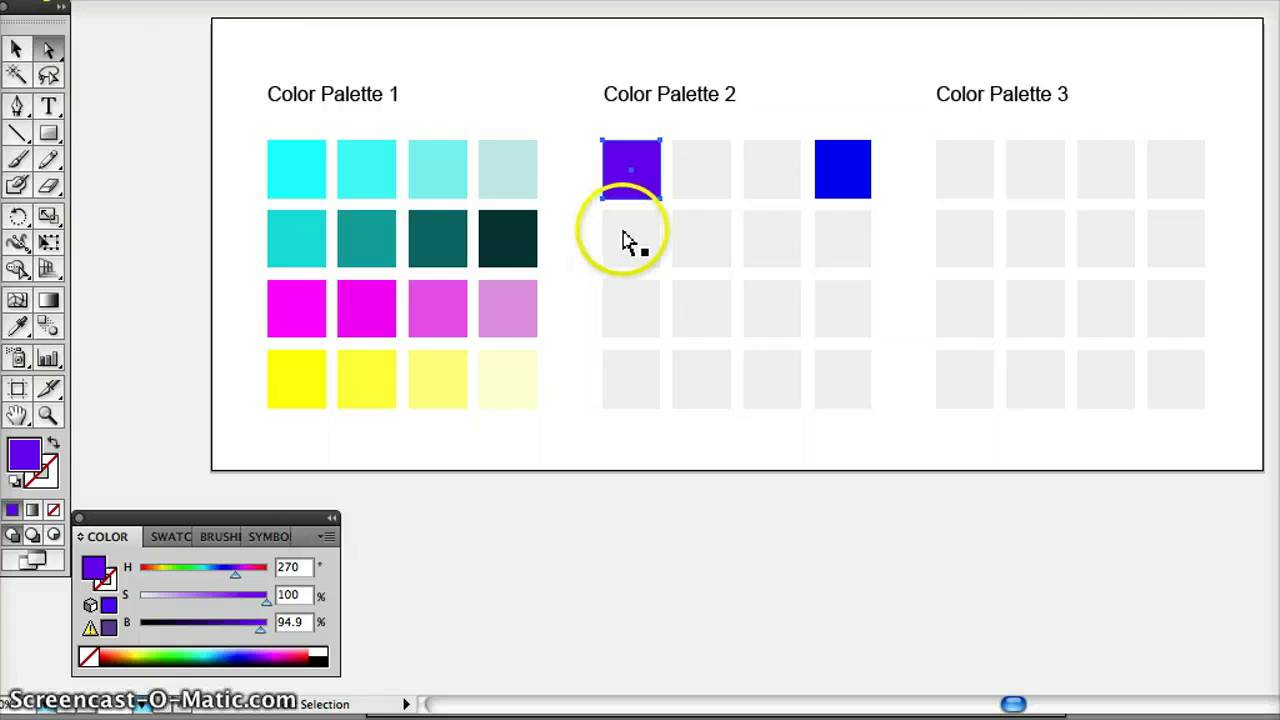
pyautogui.click(624, 240)
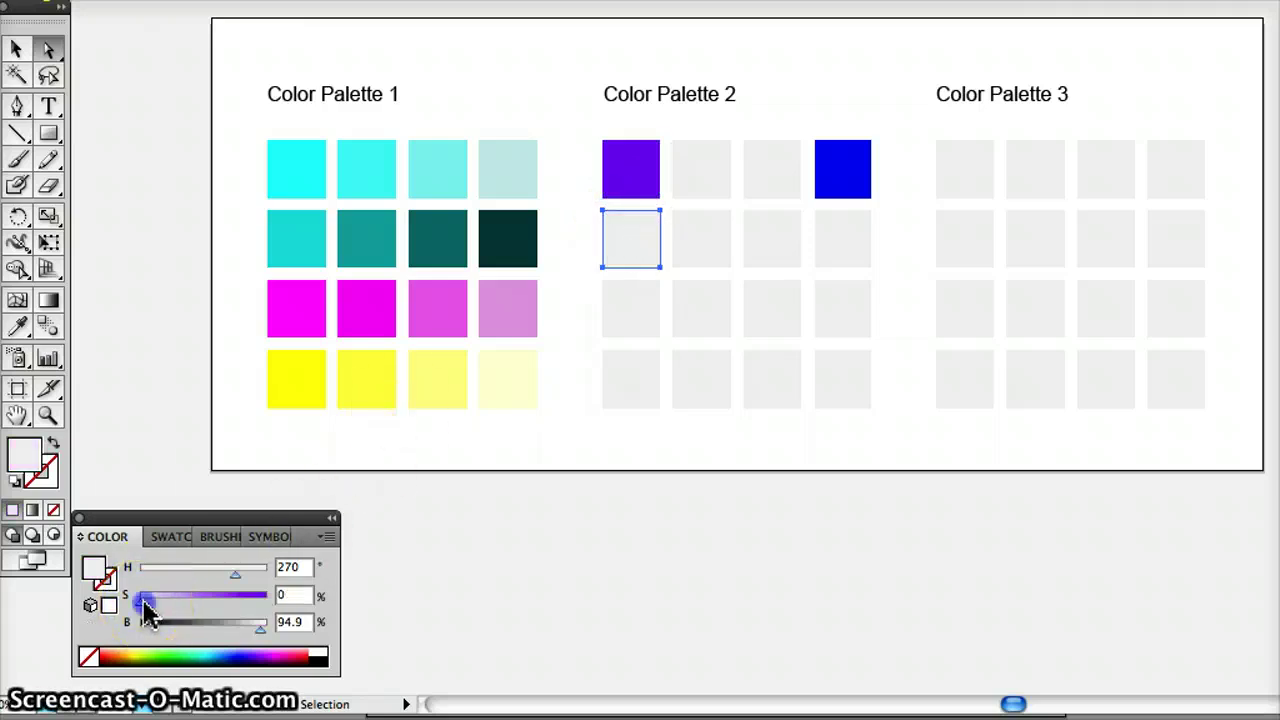
pyautogui.moveTo(145, 603); pyautogui.dragTo(216, 603)
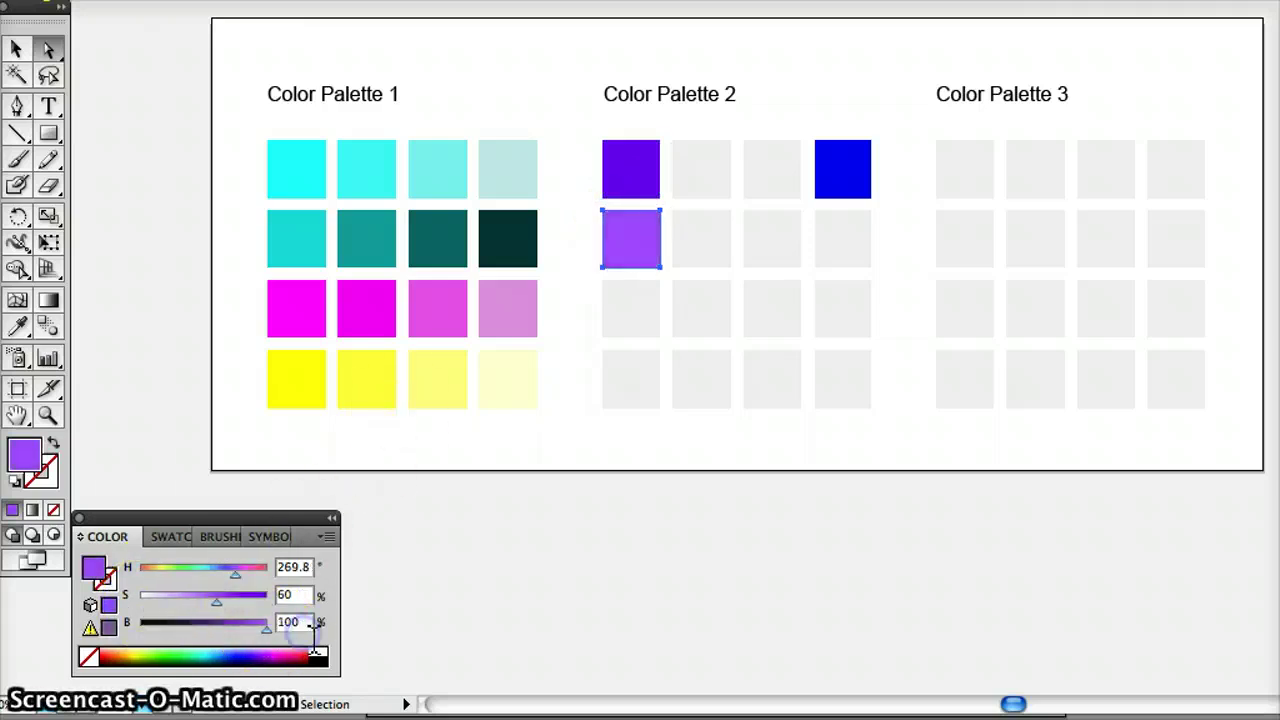
# Mute the first row's fourth square to S 35, B 54.9, and fill the second row's fourth square with blue at H 240, S 100, B 100.
pyautogui.click(843, 236)
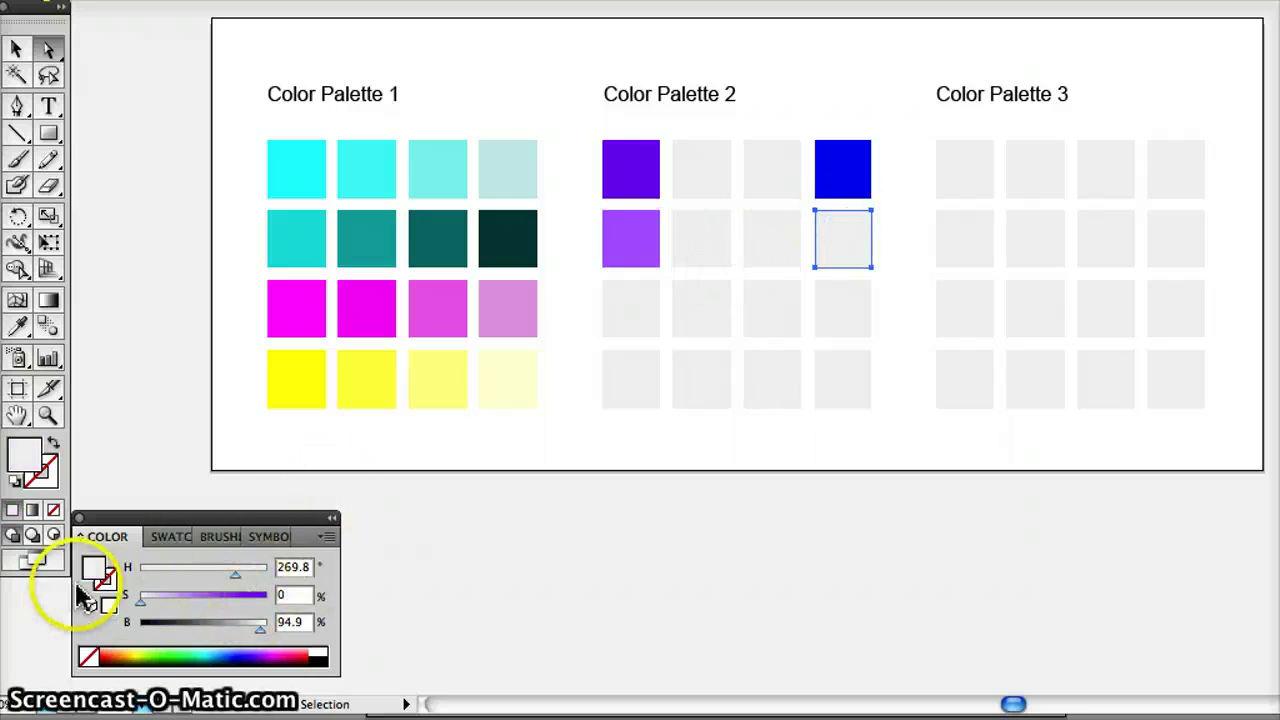
pyautogui.click(838, 170)
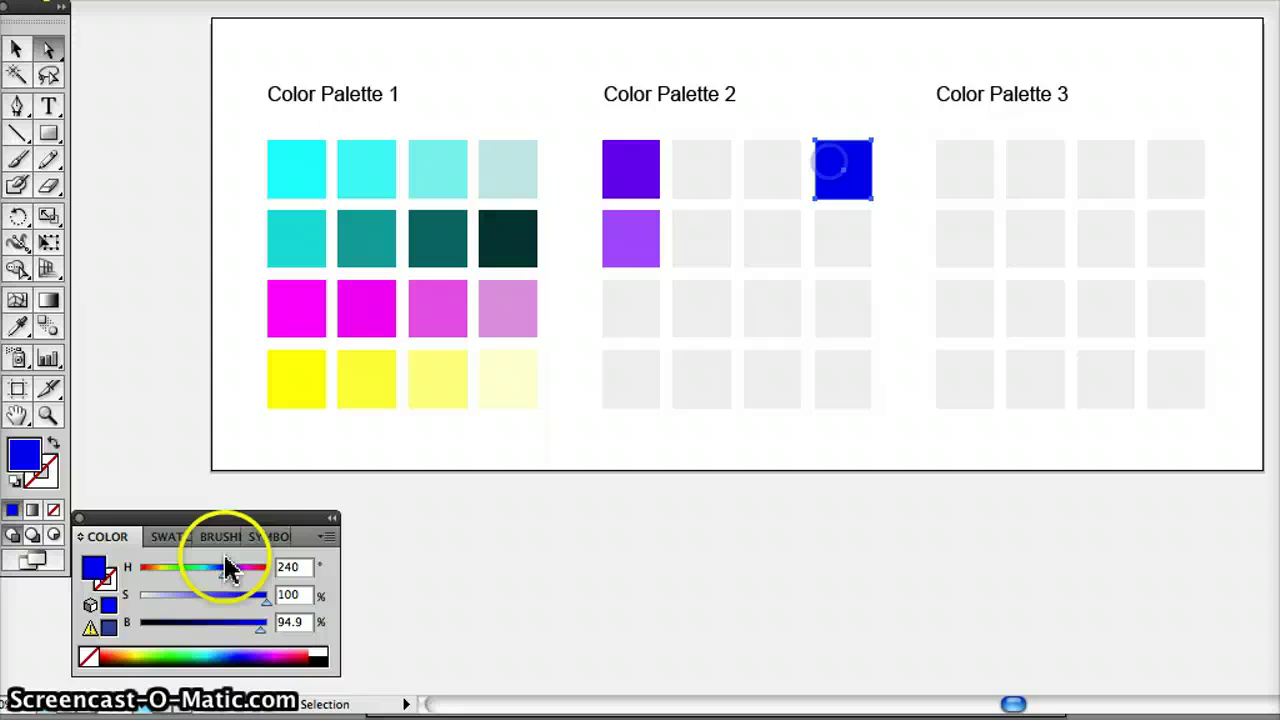
pyautogui.moveTo(265, 604); pyautogui.dragTo(186, 600)
pyautogui.click(209, 625)
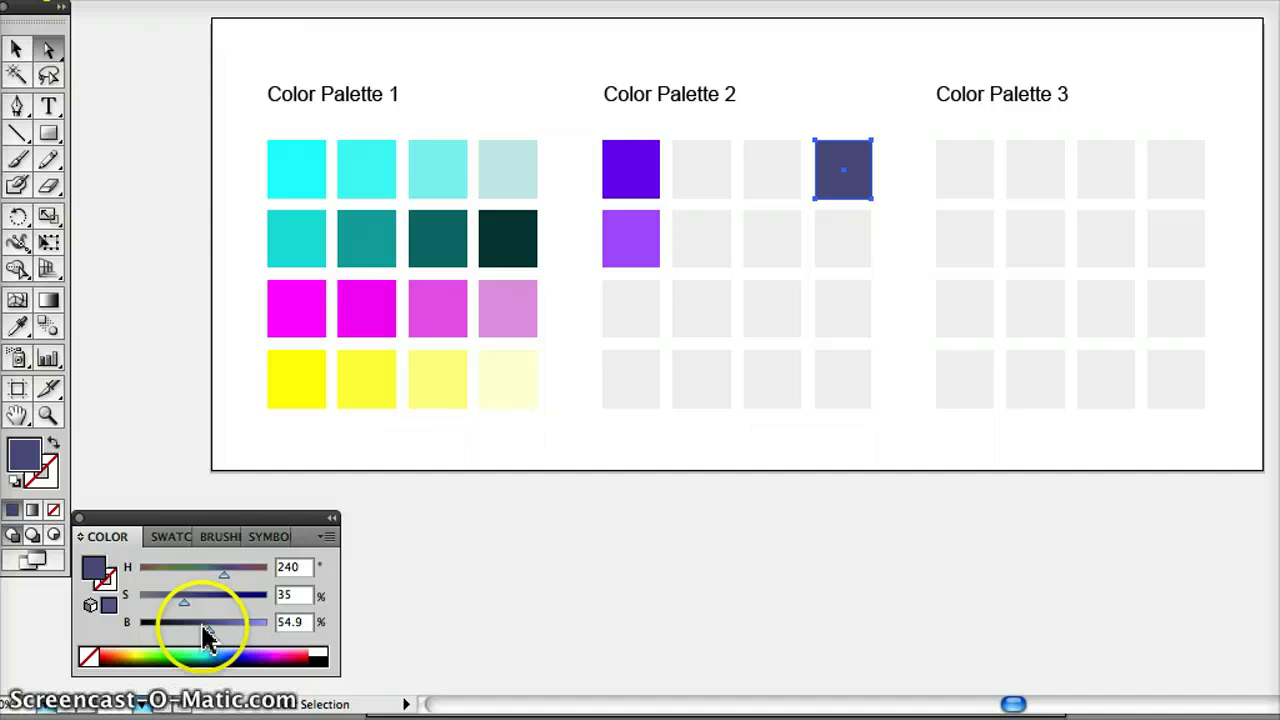
pyautogui.click(843, 250)
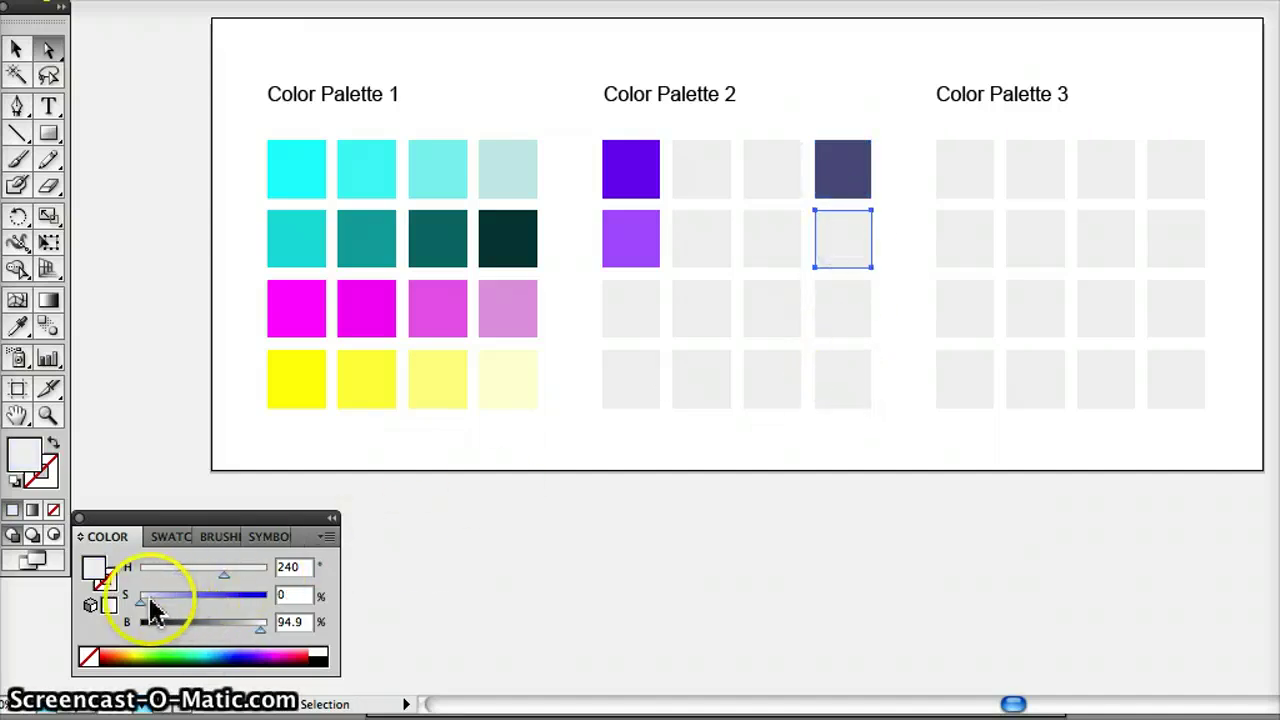
pyautogui.moveTo(150, 601); pyautogui.dragTo(290, 636)
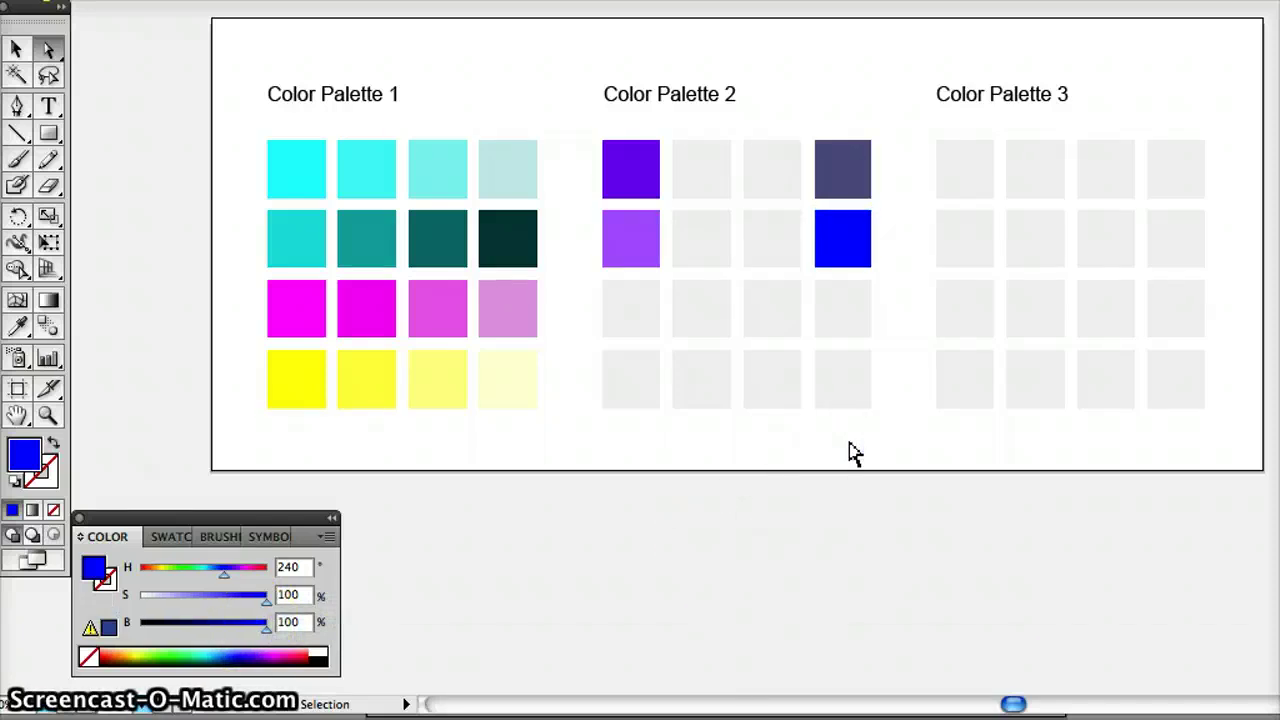
# Replace the two gray middle squares of Color Palette 2's first row with a blend between its violet and muted blue end squares.
pyautogui.click(623, 152)
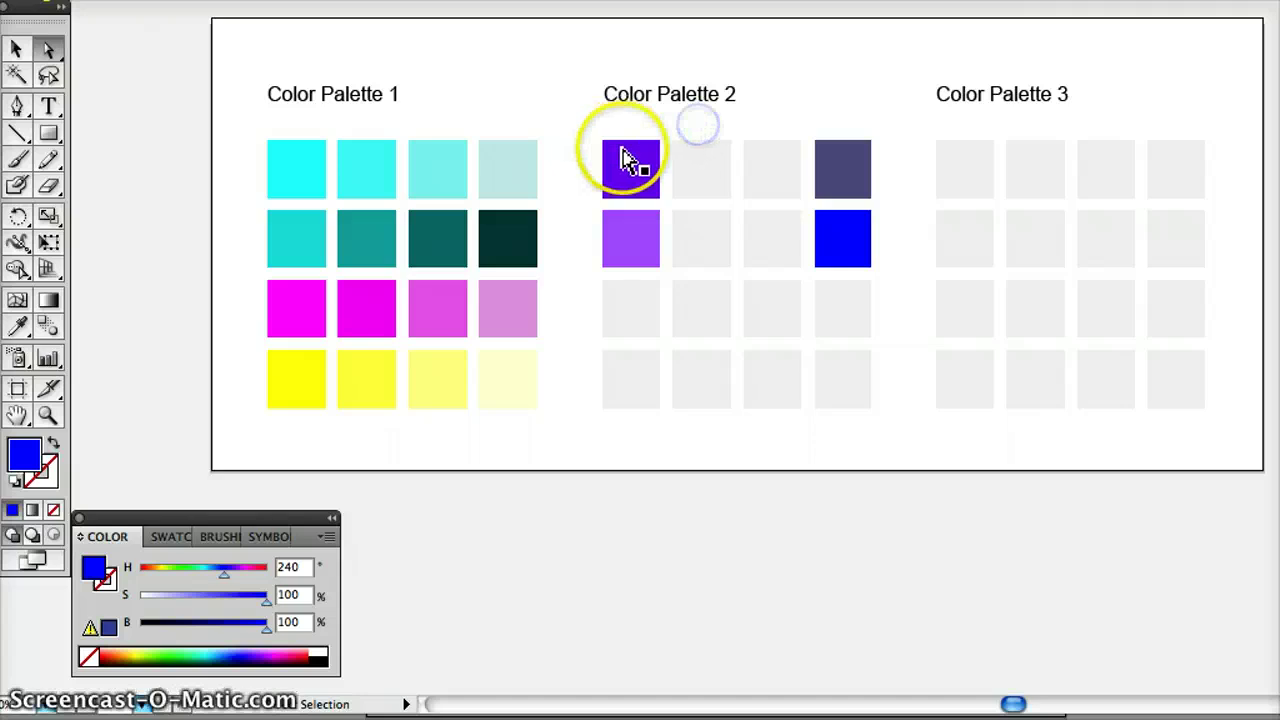
pyautogui.click(674, 140)
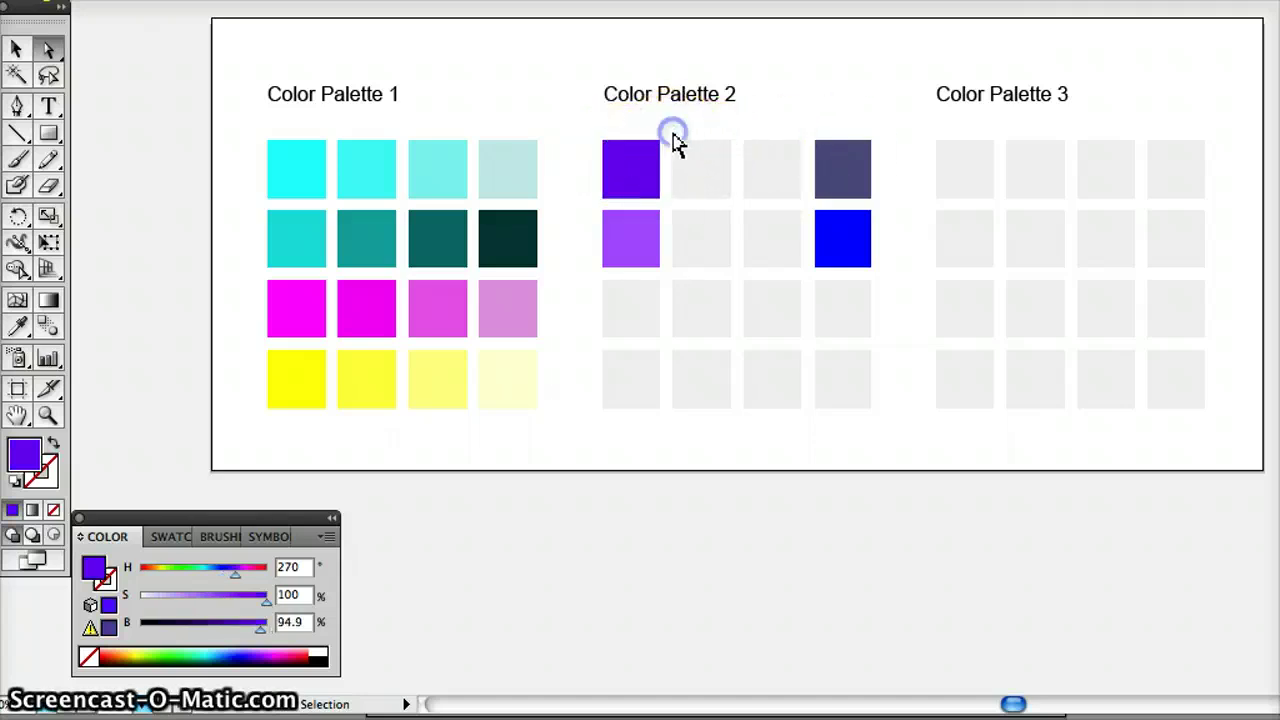
pyautogui.moveTo(804, 198); pyautogui.dragTo(798, 202)
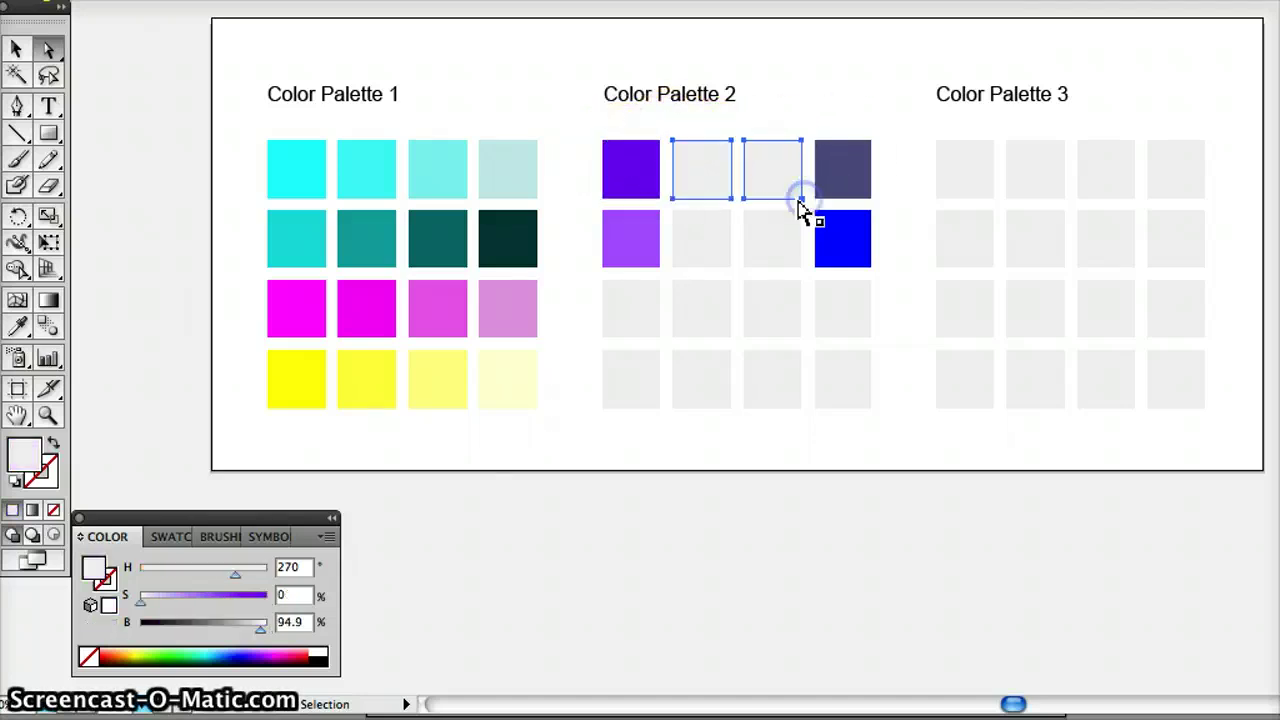
pyautogui.press('Delete')
pyautogui.moveTo(594, 128); pyautogui.dragTo(740, 200)
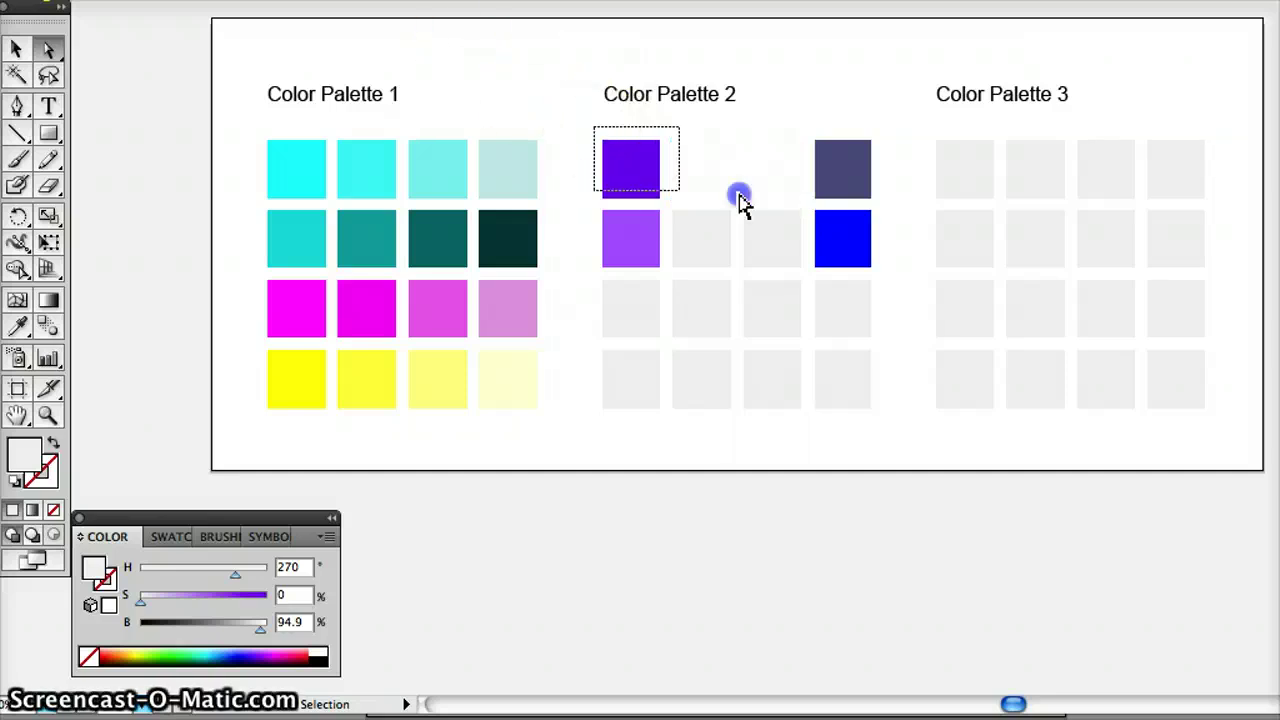
pyautogui.moveTo(857, 201); pyautogui.dragTo(870, 204)
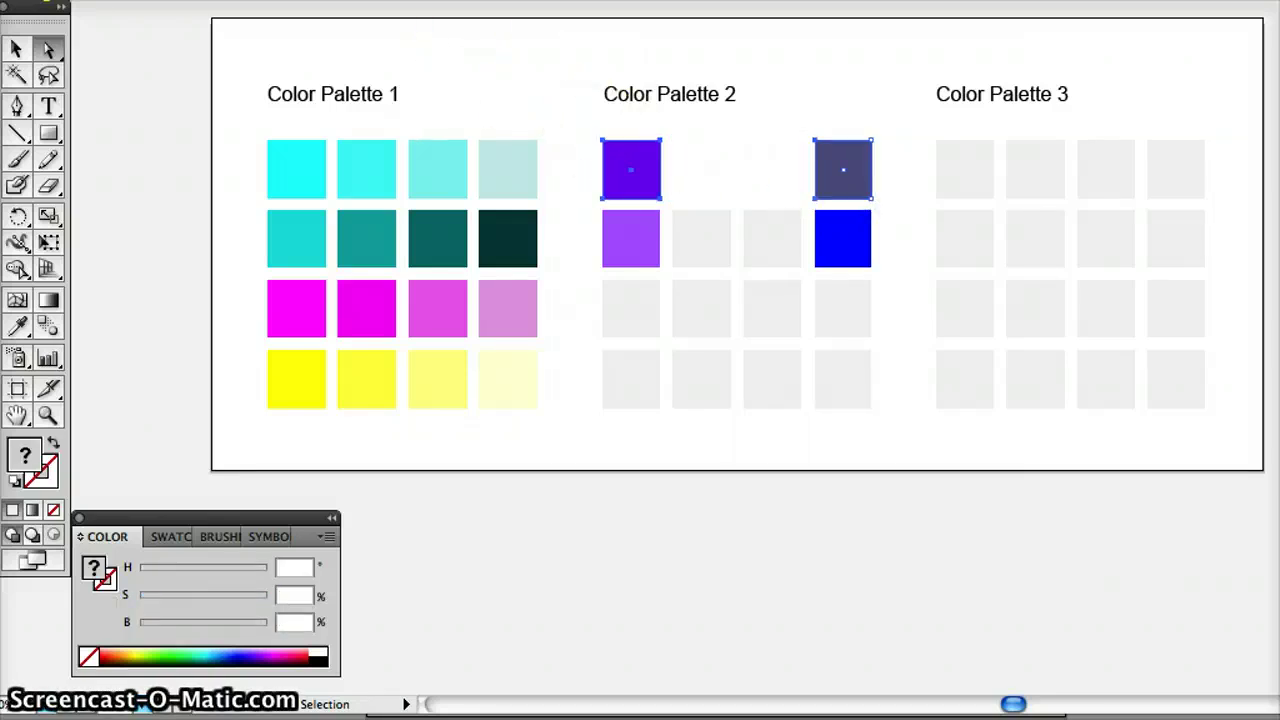
pyautogui.click(130, 0)
pyautogui.moveTo(164, 324)
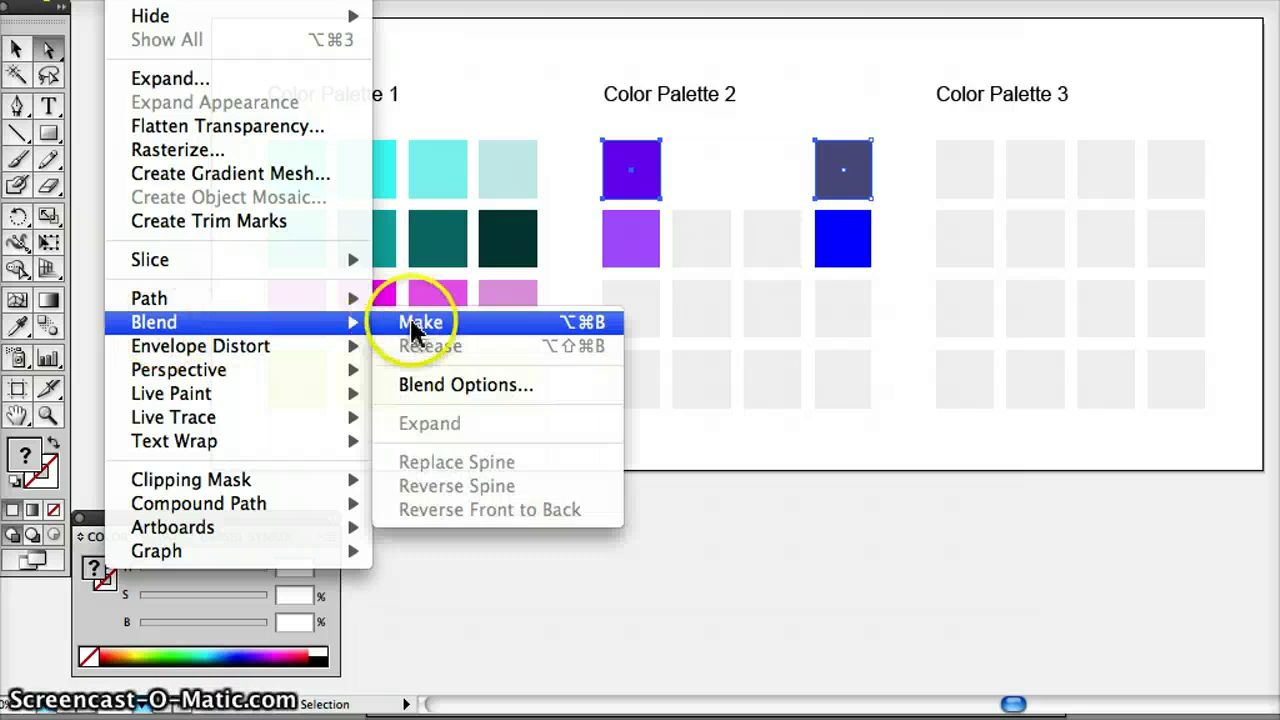
pyautogui.click(420, 322)
pyautogui.click(845, 306)
pyautogui.click(611, 229)
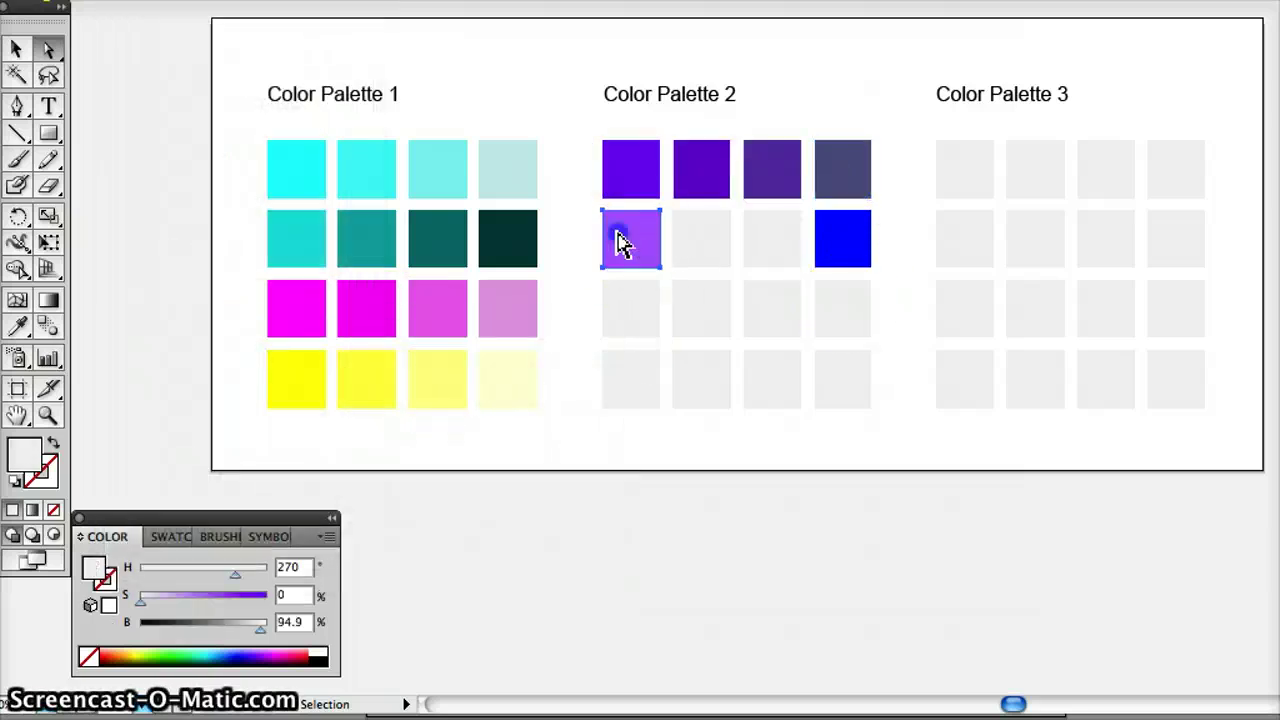
pyautogui.click(682, 230)
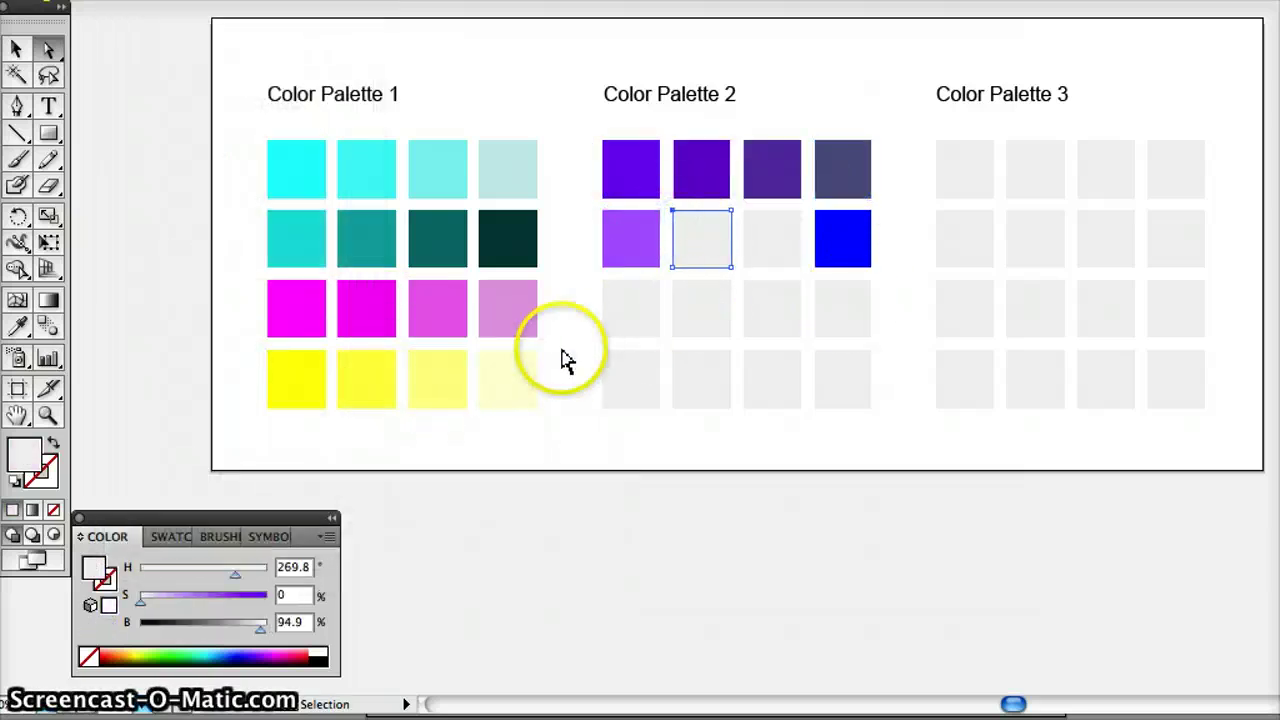
pyautogui.click(562, 350)
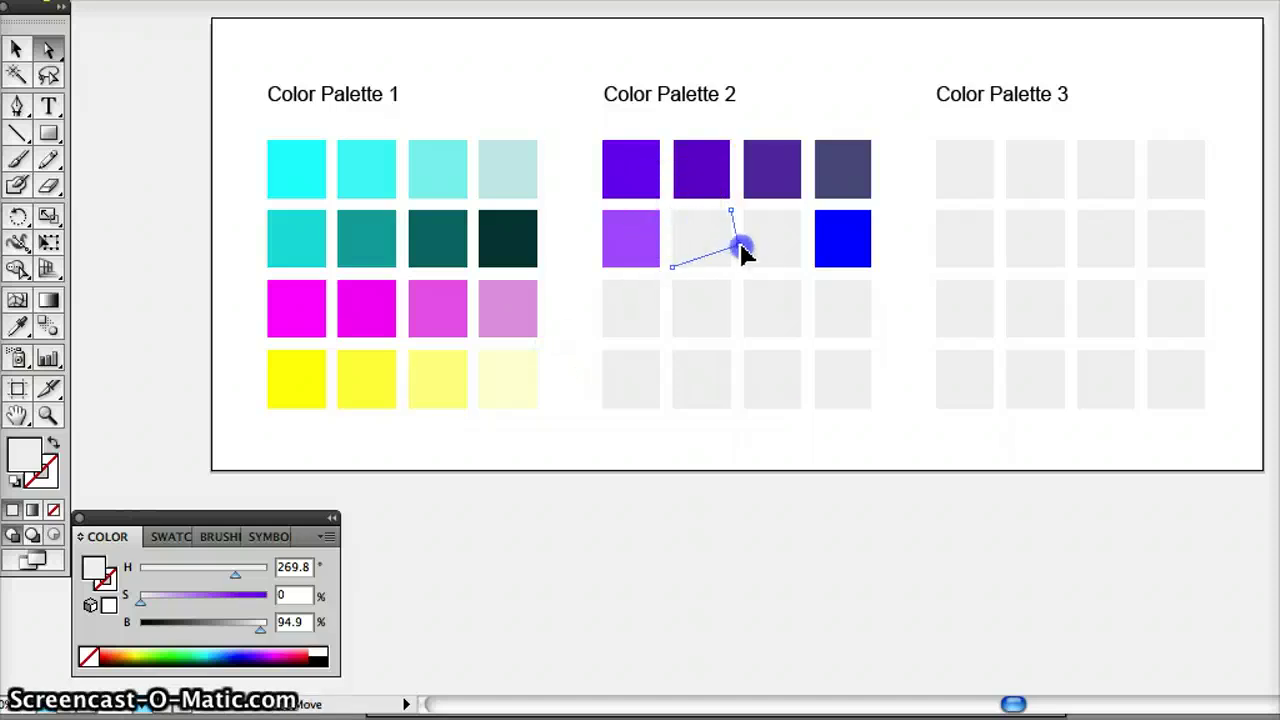
pyautogui.moveTo(738, 245); pyautogui.dragTo(747, 249)
pyautogui.hotkey('ctrl', 'z')
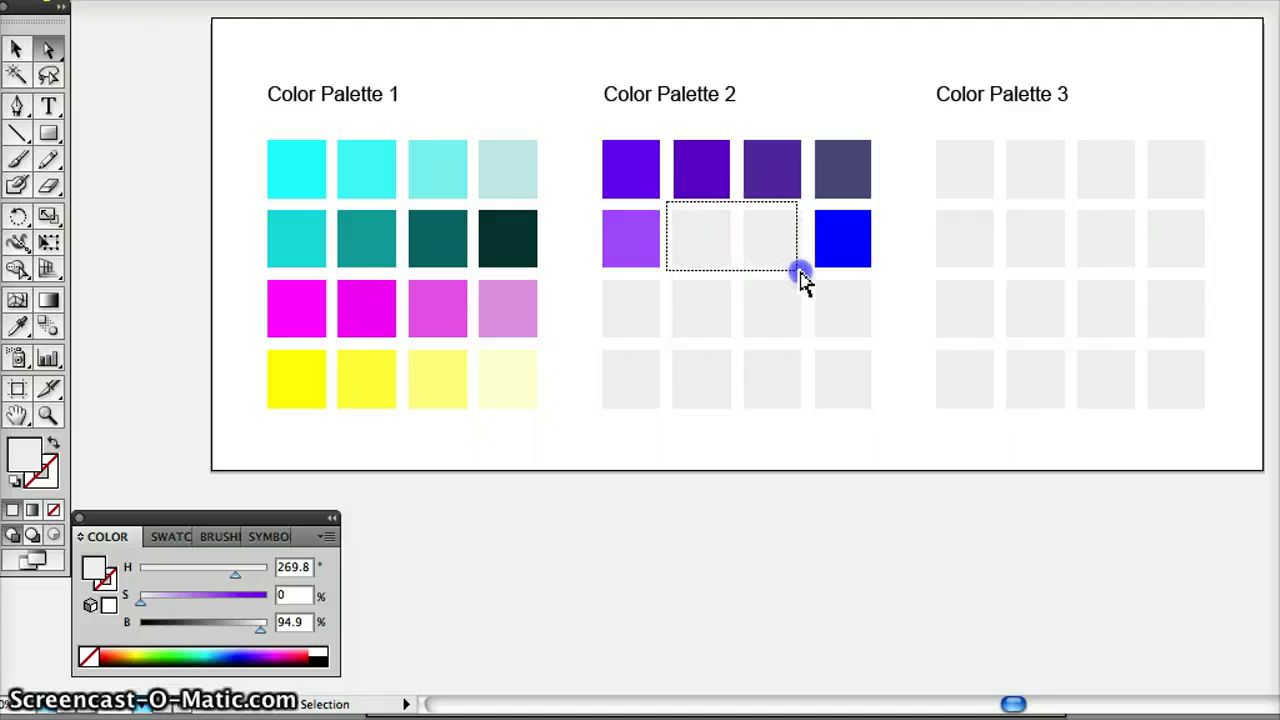
pyautogui.press('Delete')
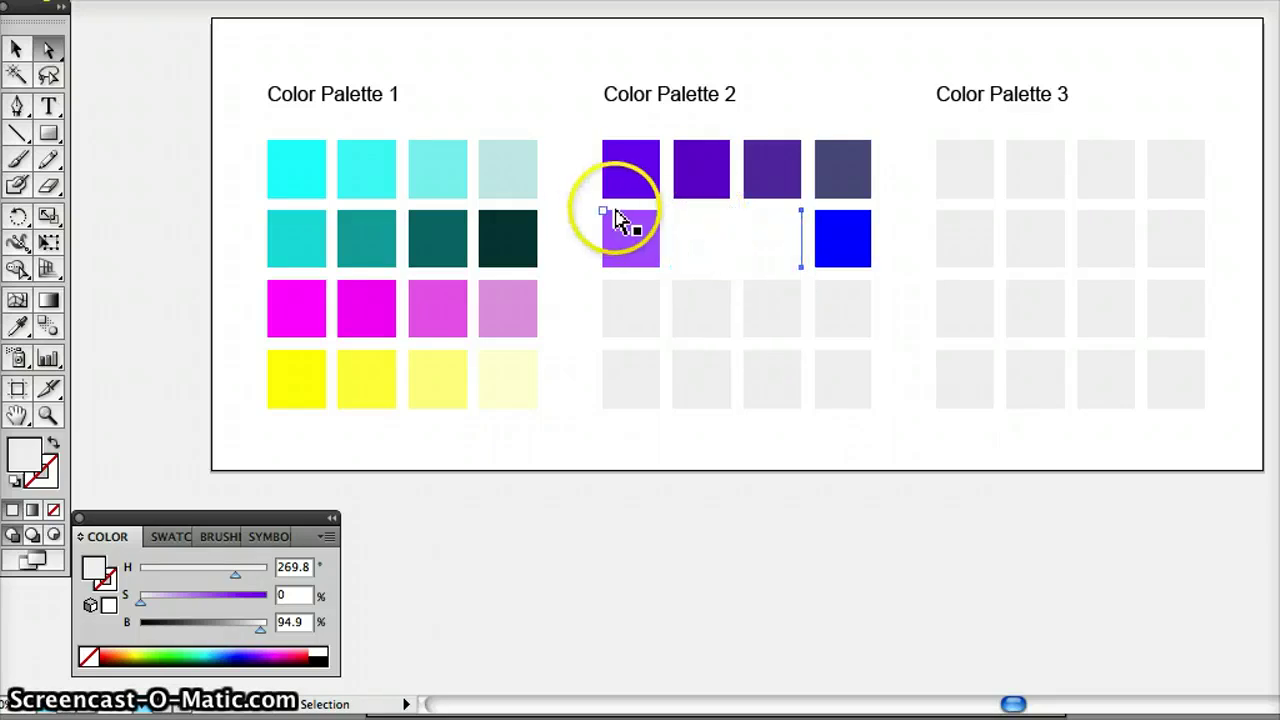
pyautogui.hotkey('ctrl', 'z')
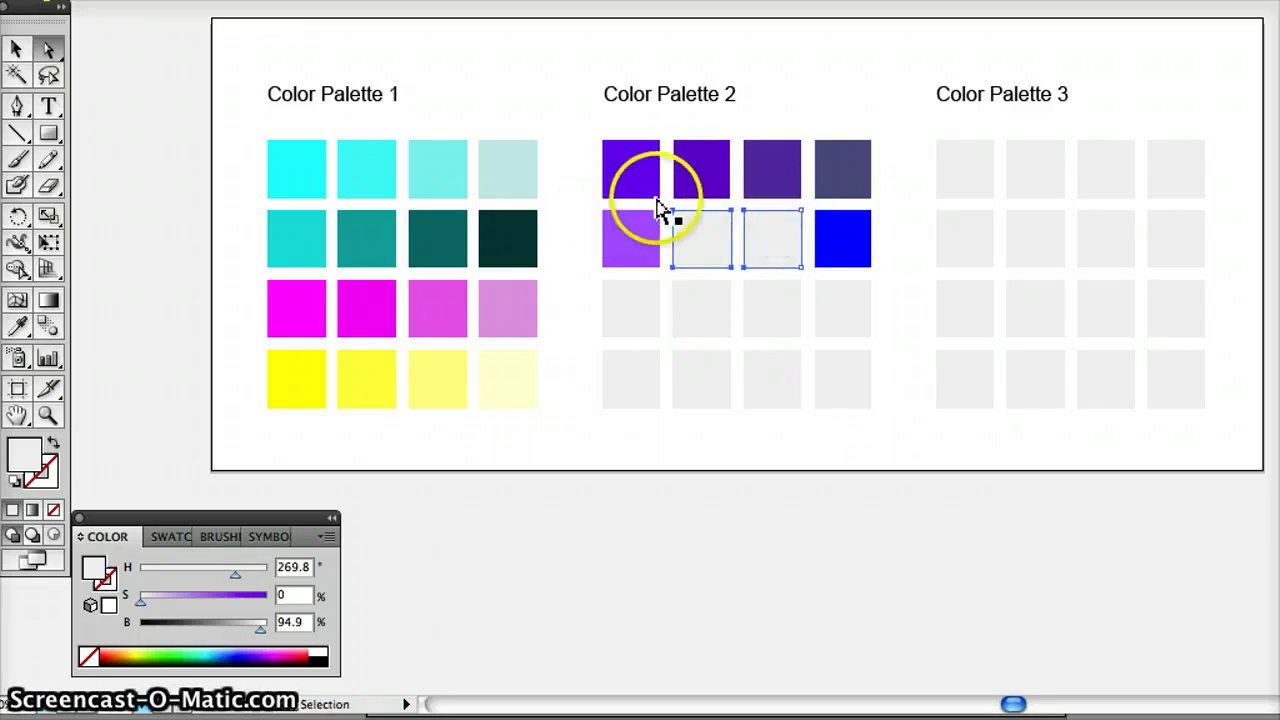
pyautogui.click(572, 214)
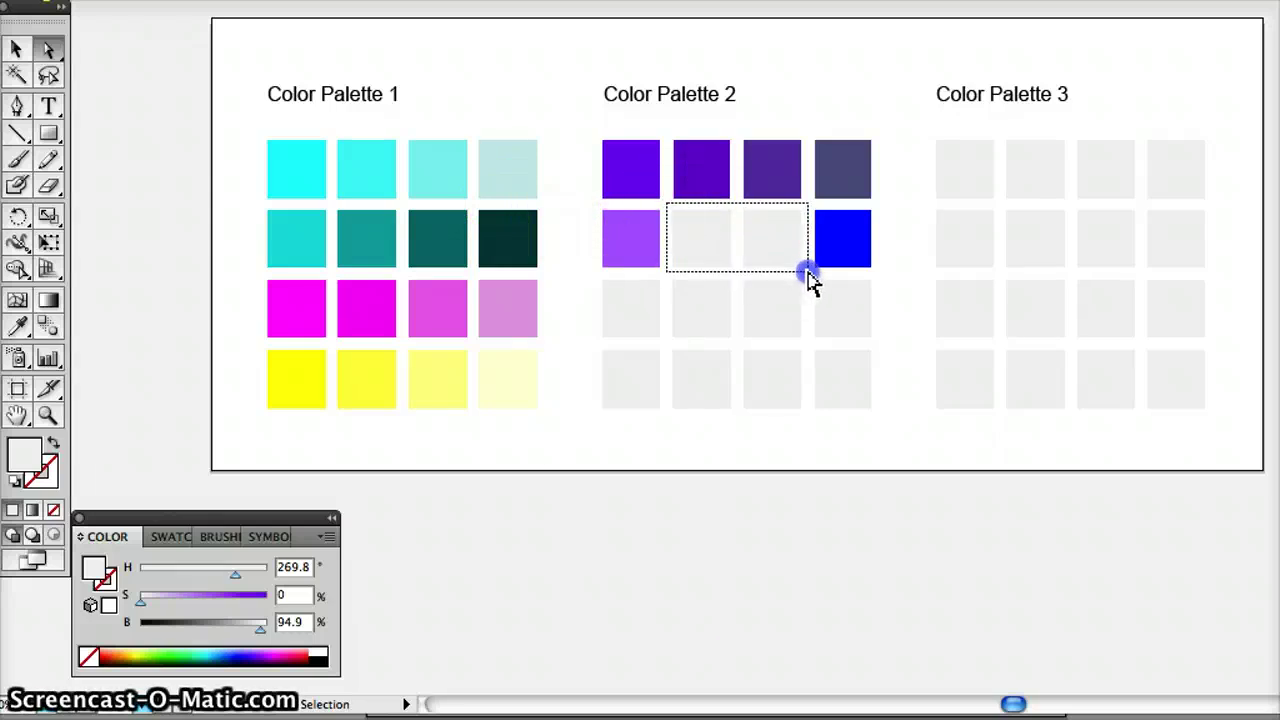
# Replace the two gray middle squares of Color Palette 2's second row with a blend between its light purple and blue end squares.
pyautogui.moveTo(808, 272); pyautogui.dragTo(809, 274)
pyautogui.press('Delete')
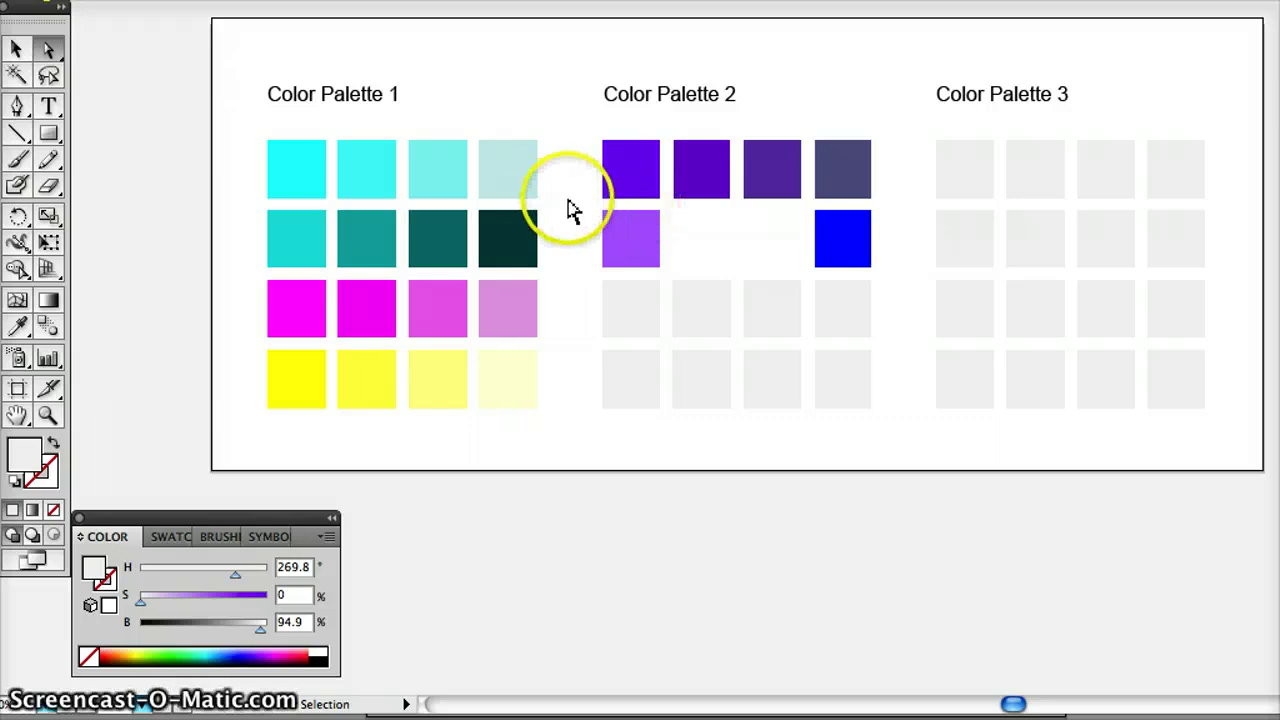
pyautogui.moveTo(578, 200); pyautogui.dragTo(676, 268)
pyautogui.moveTo(882, 282); pyautogui.dragTo(882, 282)
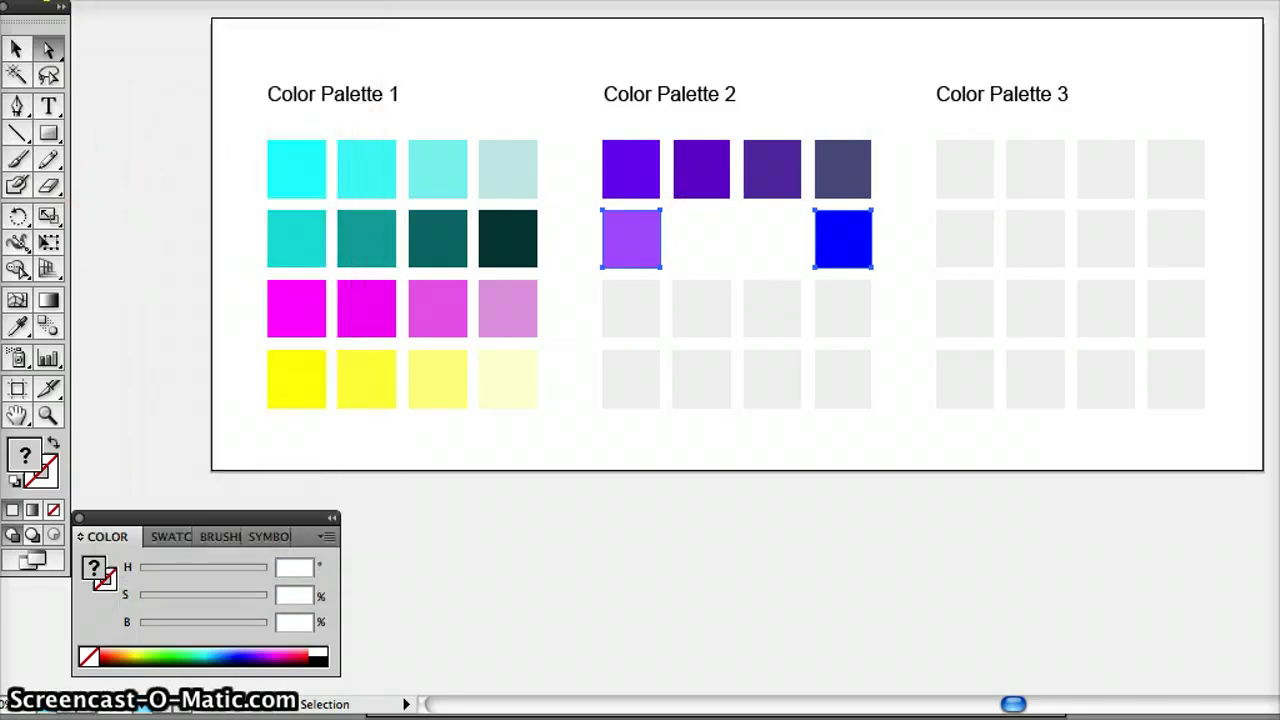
pyautogui.click(124, 1)
pyautogui.moveTo(160, 322)
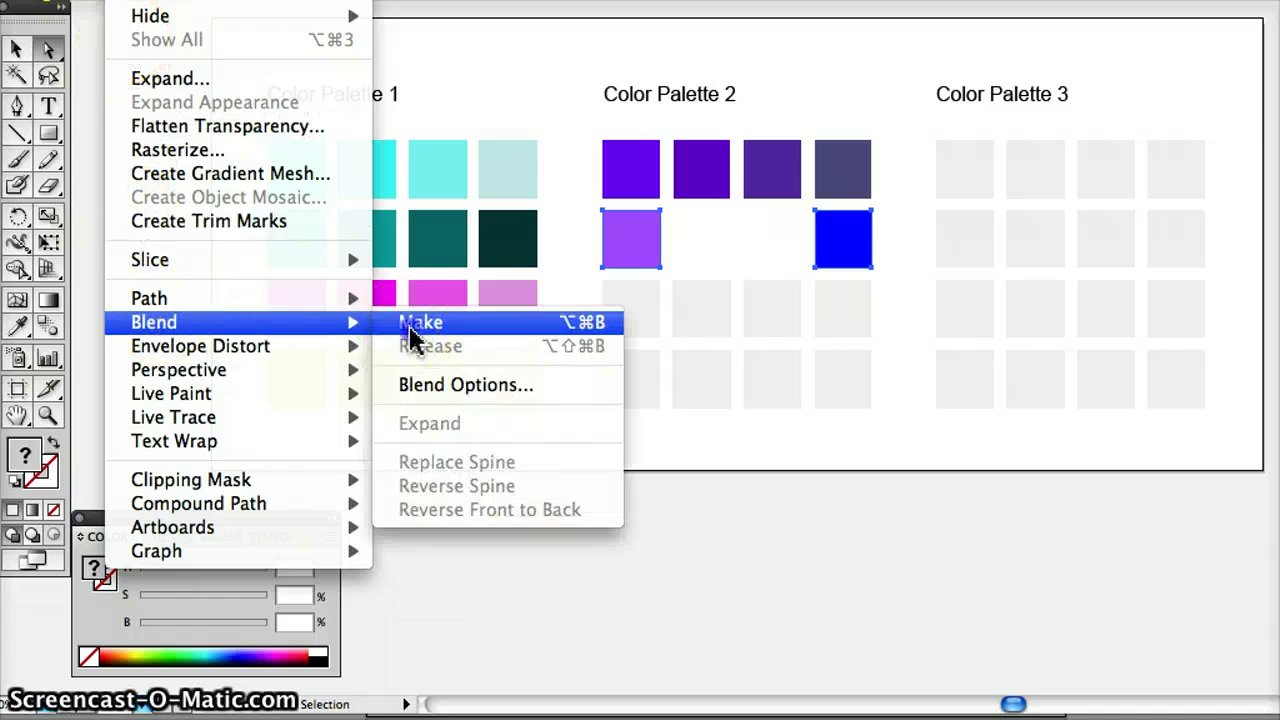
pyautogui.click(411, 330)
pyautogui.click(680, 433)
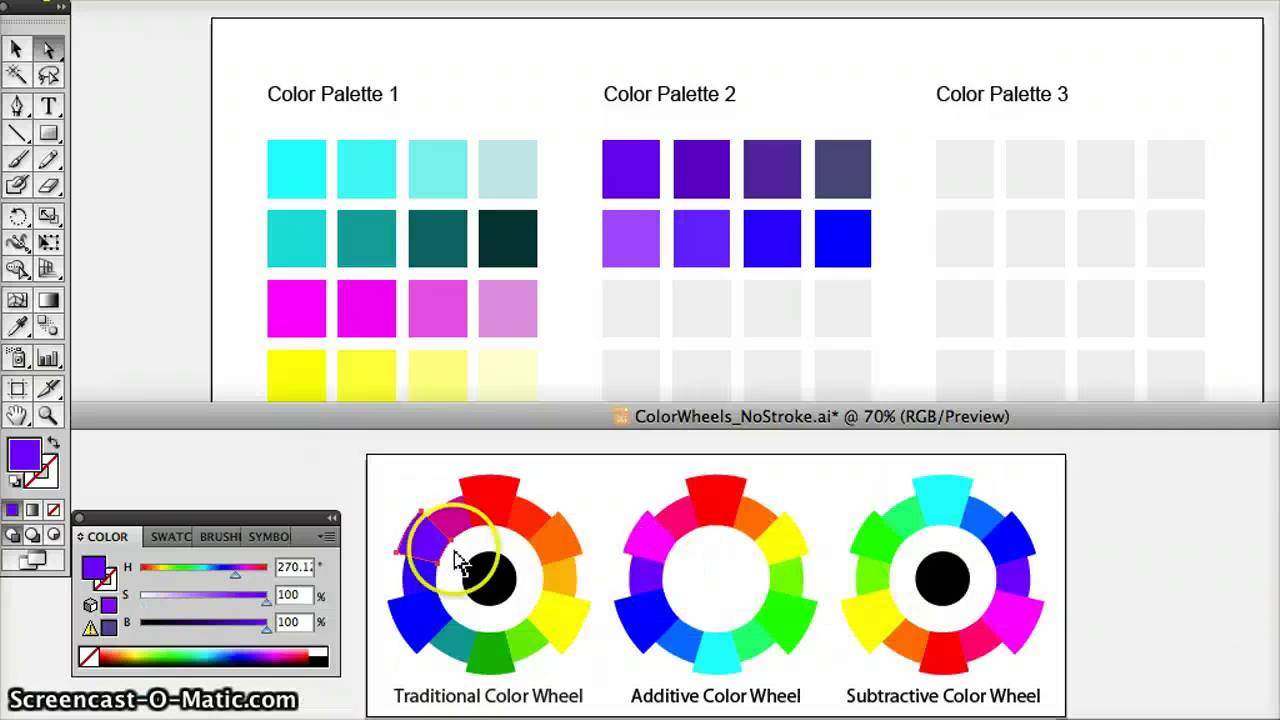
# Sample yellow on the Traditional Color Wheel and fill the first square of Color Palette 2's third row with the matching yellow swatch.
pyautogui.click(563, 605)
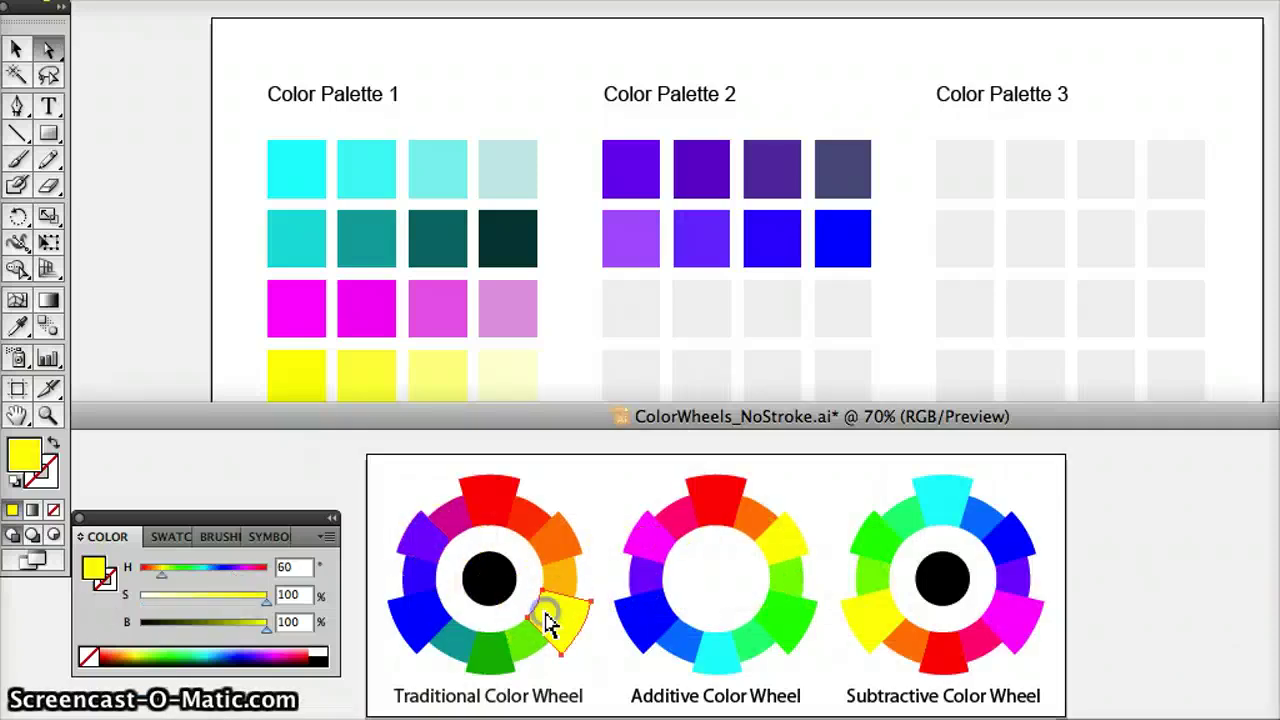
pyautogui.click(635, 310)
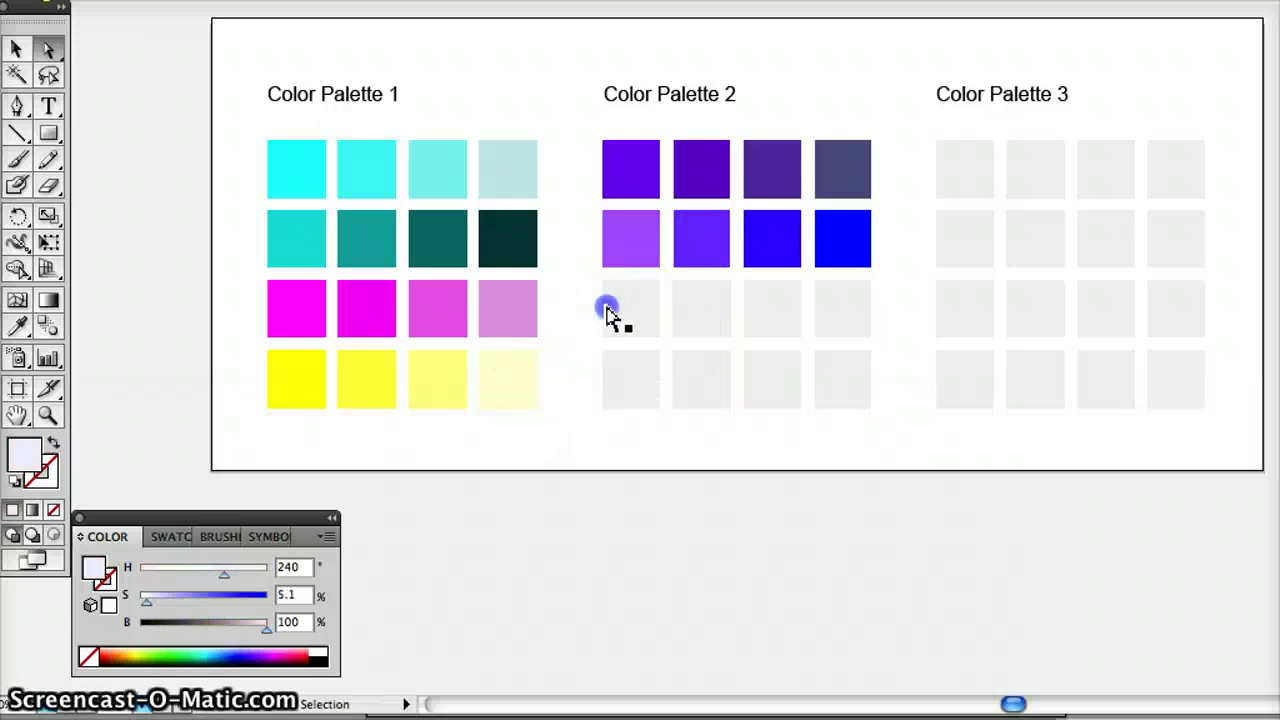
pyautogui.click(609, 311)
pyautogui.click(174, 540)
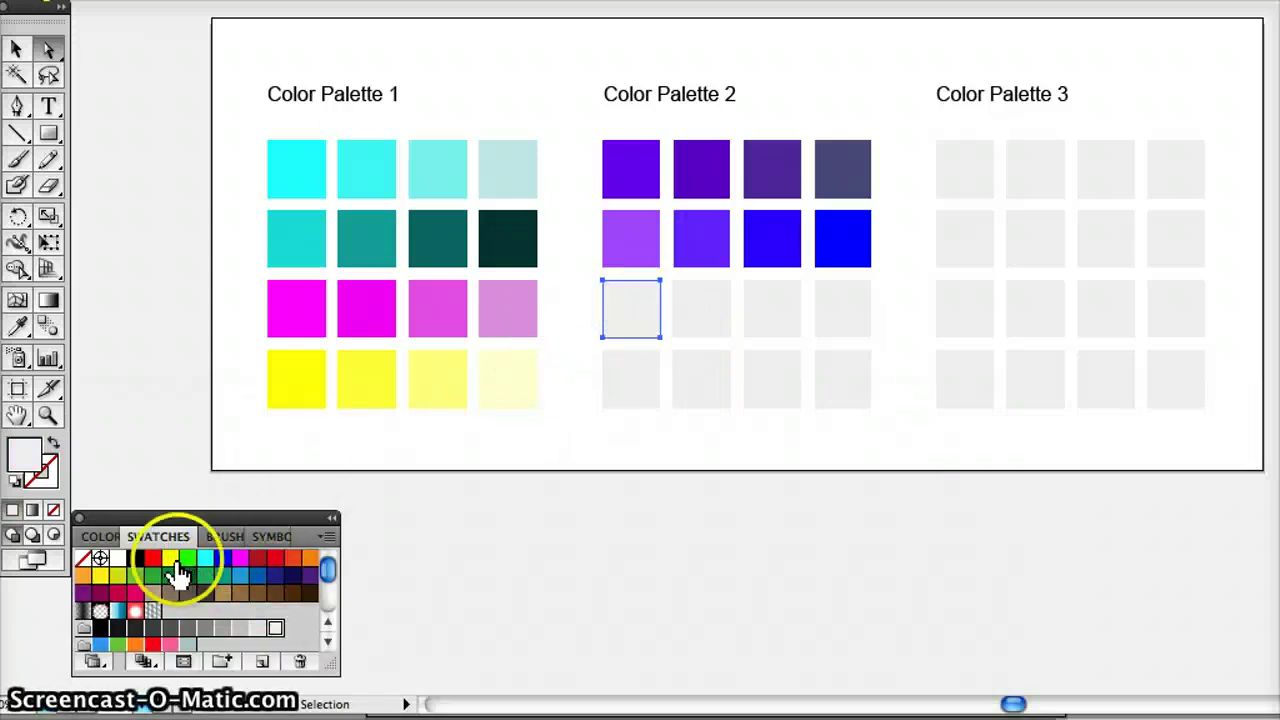
pyautogui.click(170, 558)
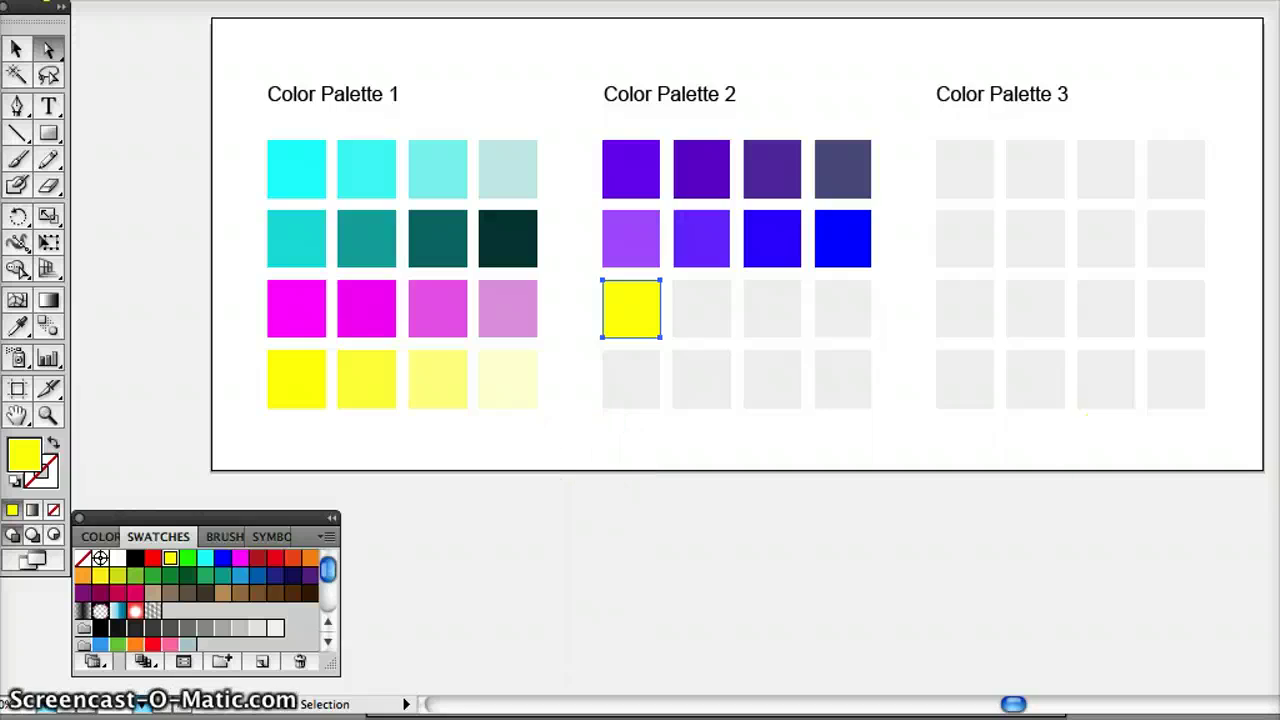
# Sample the Traditional Color Wheel's orange and fill Color Palette 2's fourth-row first square with orange at H 30, S 100, B 100.
pyautogui.click(630, 717)
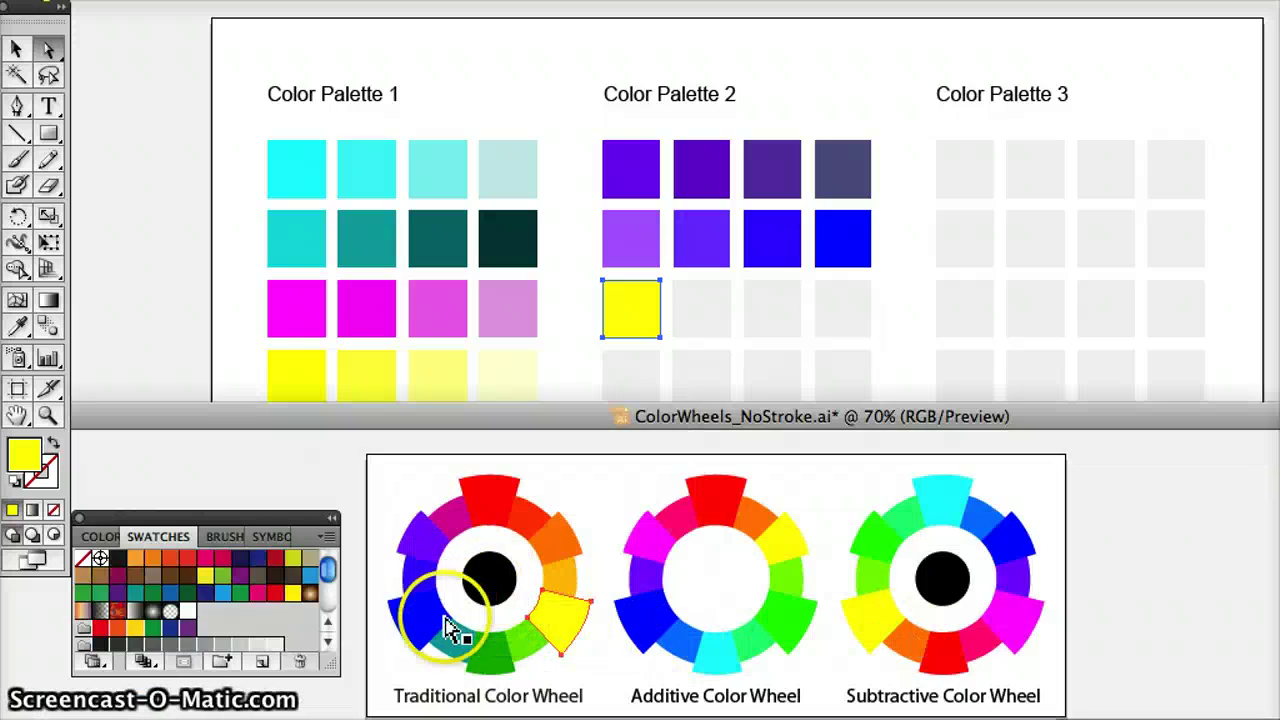
pyautogui.click(549, 544)
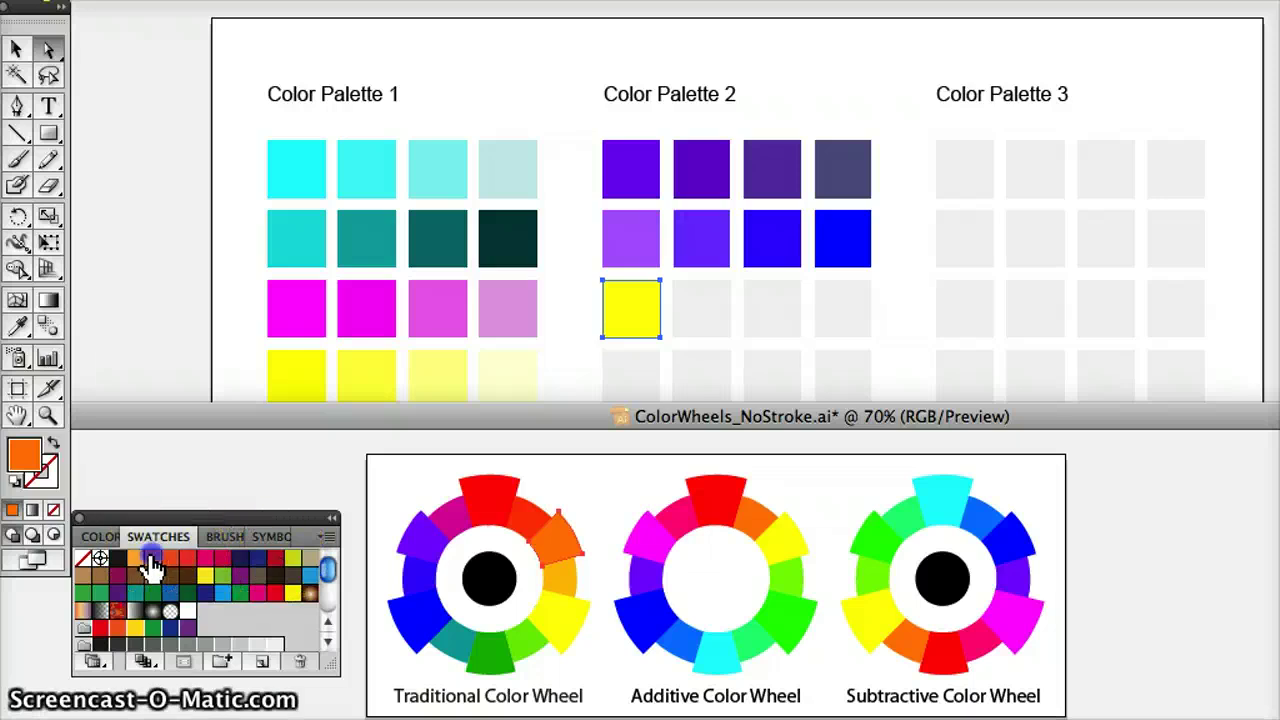
pyautogui.click(628, 373)
pyautogui.click(628, 378)
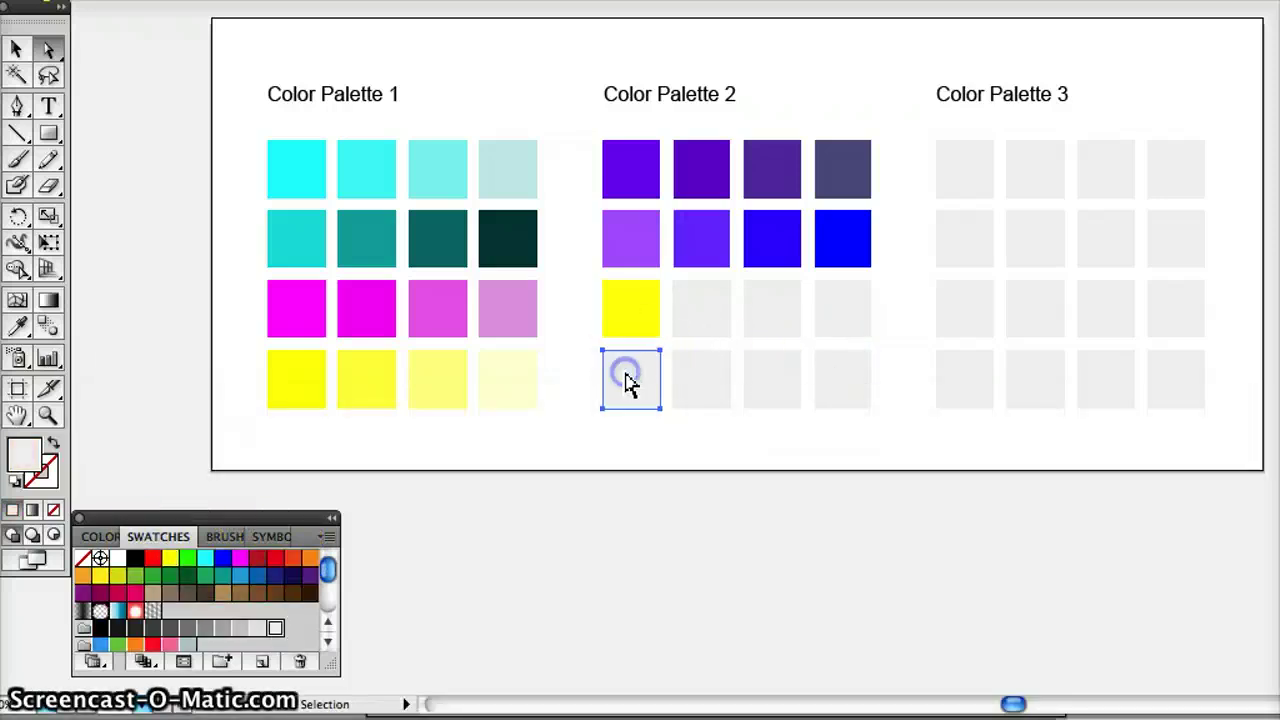
pyautogui.click(292, 558)
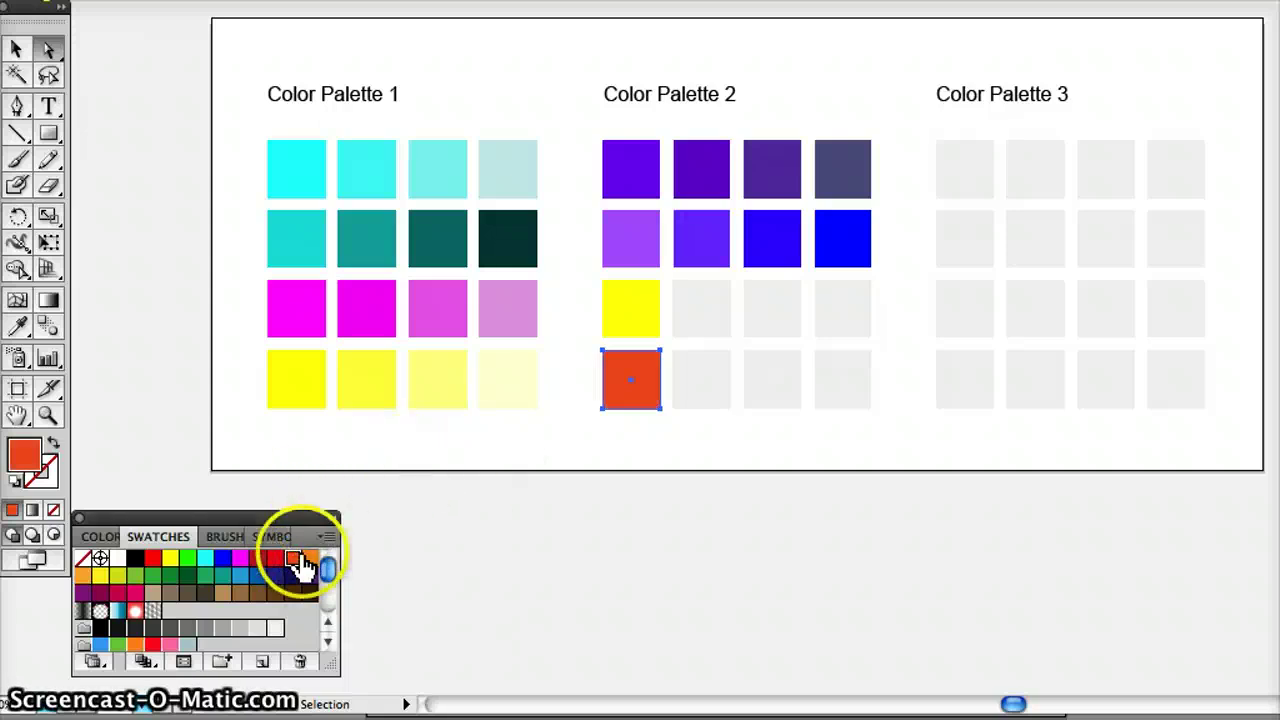
pyautogui.click(106, 537)
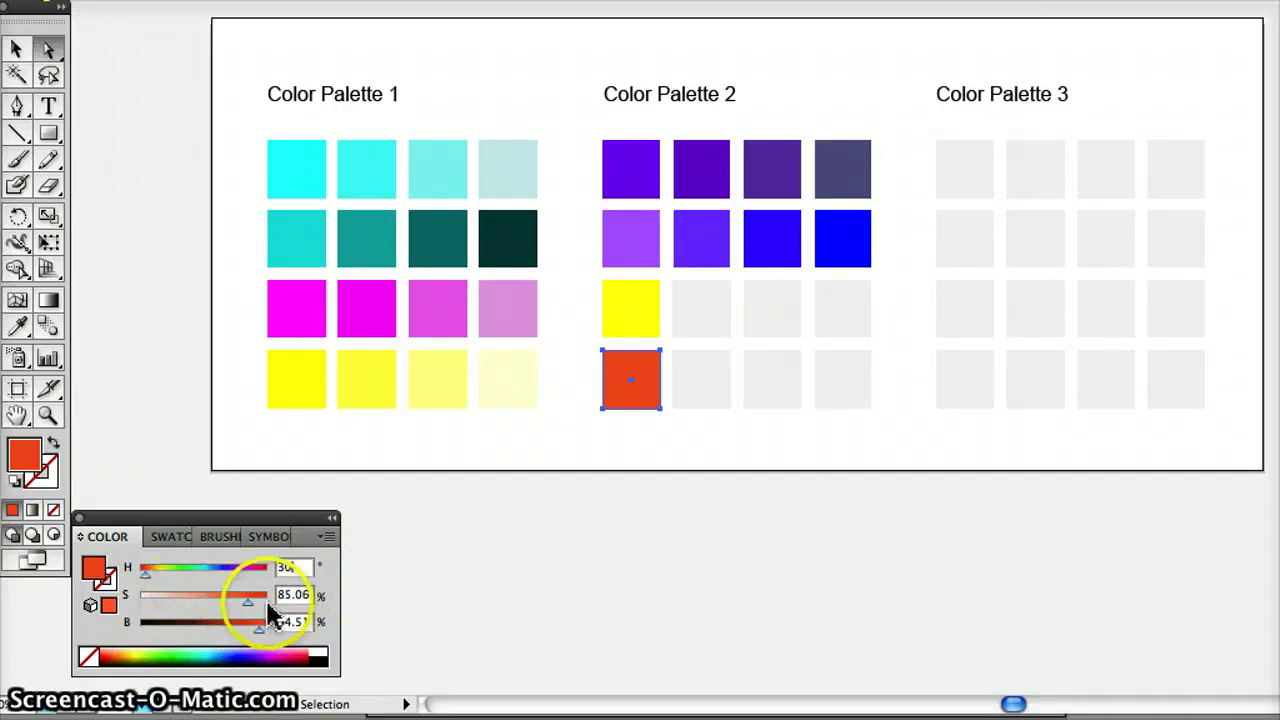
pyautogui.moveTo(254, 603); pyautogui.dragTo(310, 629)
pyautogui.click(872, 425)
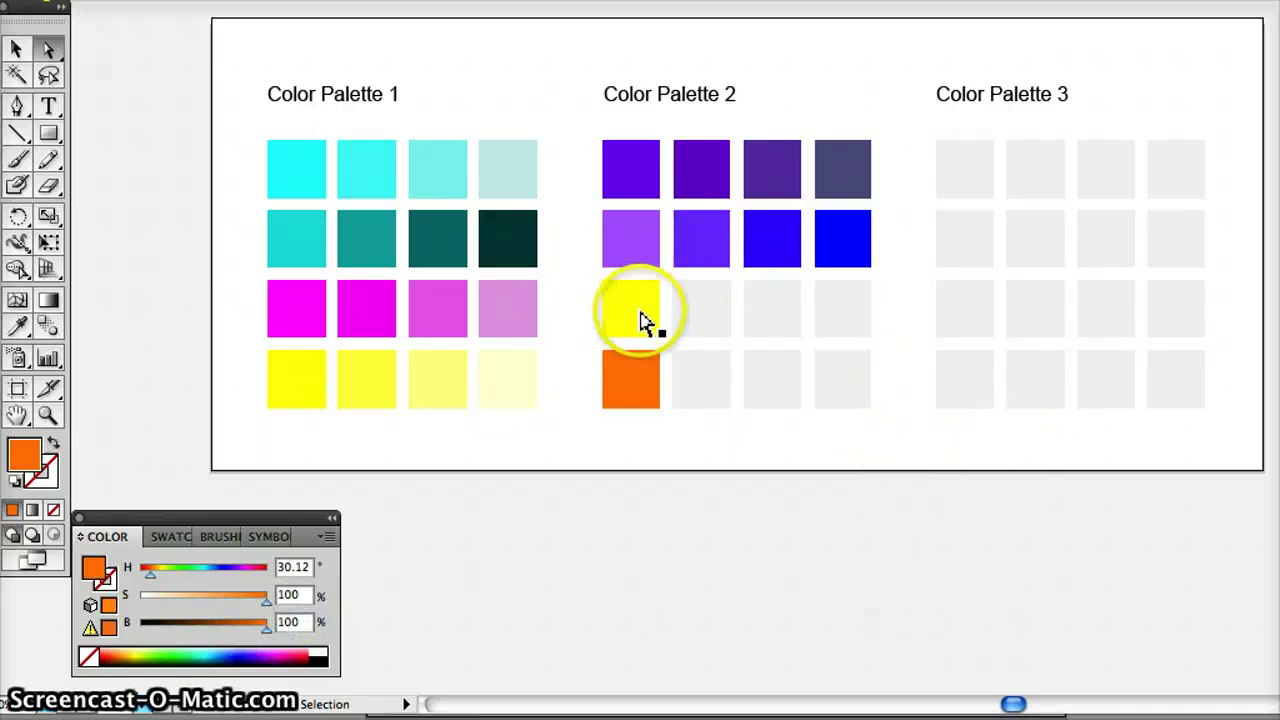
# Try lowering the saturation of the third row's first yellow square in Color Palette 2 to 41.96, and restore it to 100.
pyautogui.hscroll(-1, 639, 311)
pyautogui.hscroll(-3, 641, 318)
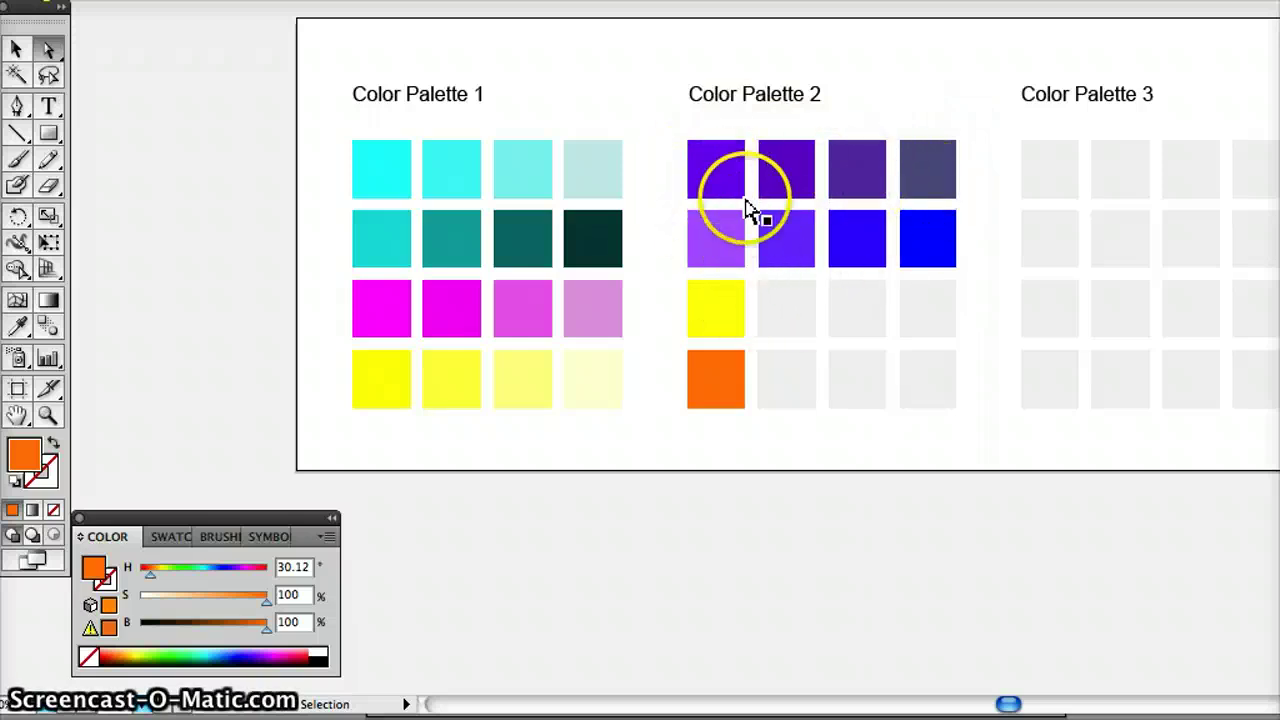
pyautogui.click(928, 312)
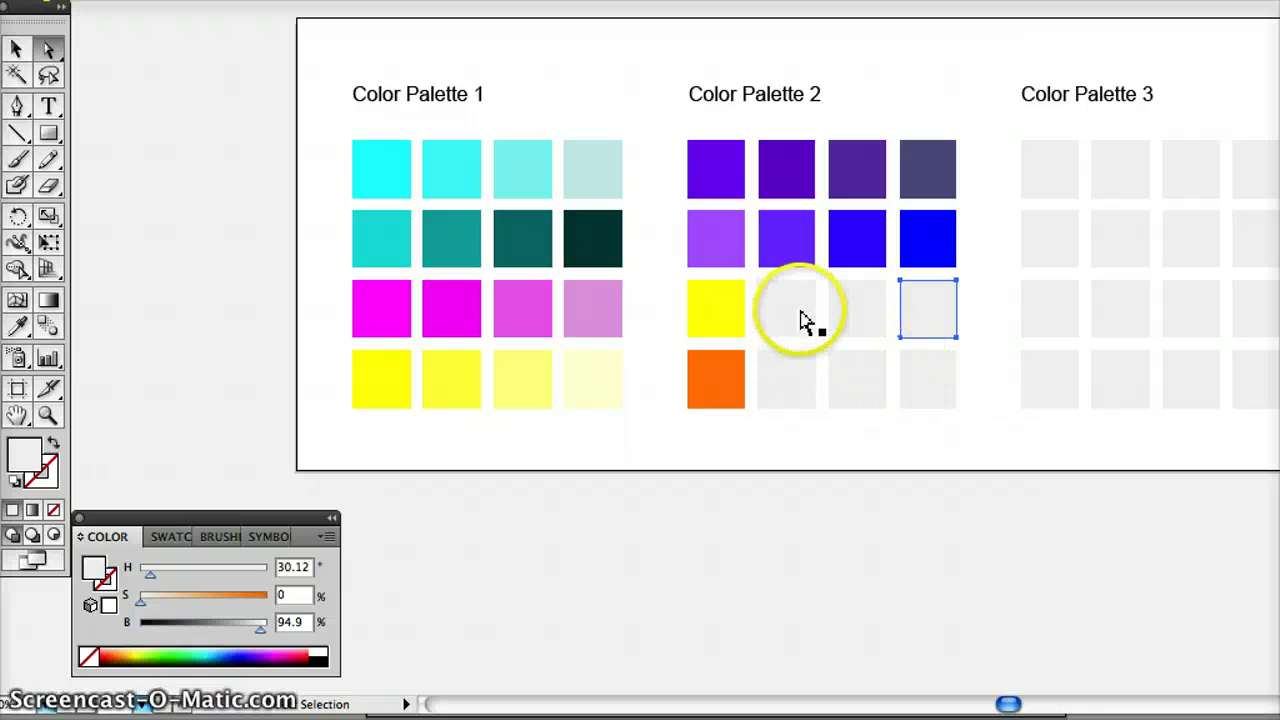
pyautogui.click(714, 325)
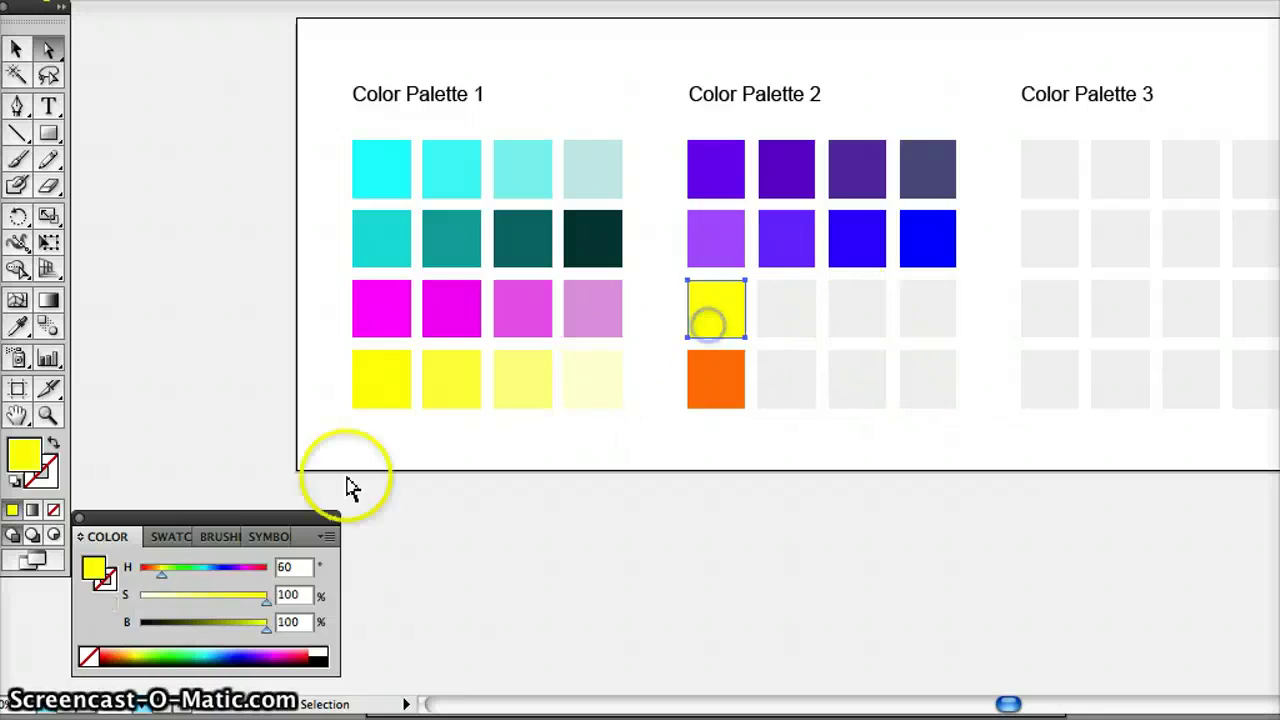
pyautogui.moveTo(266, 604); pyautogui.dragTo(205, 603)
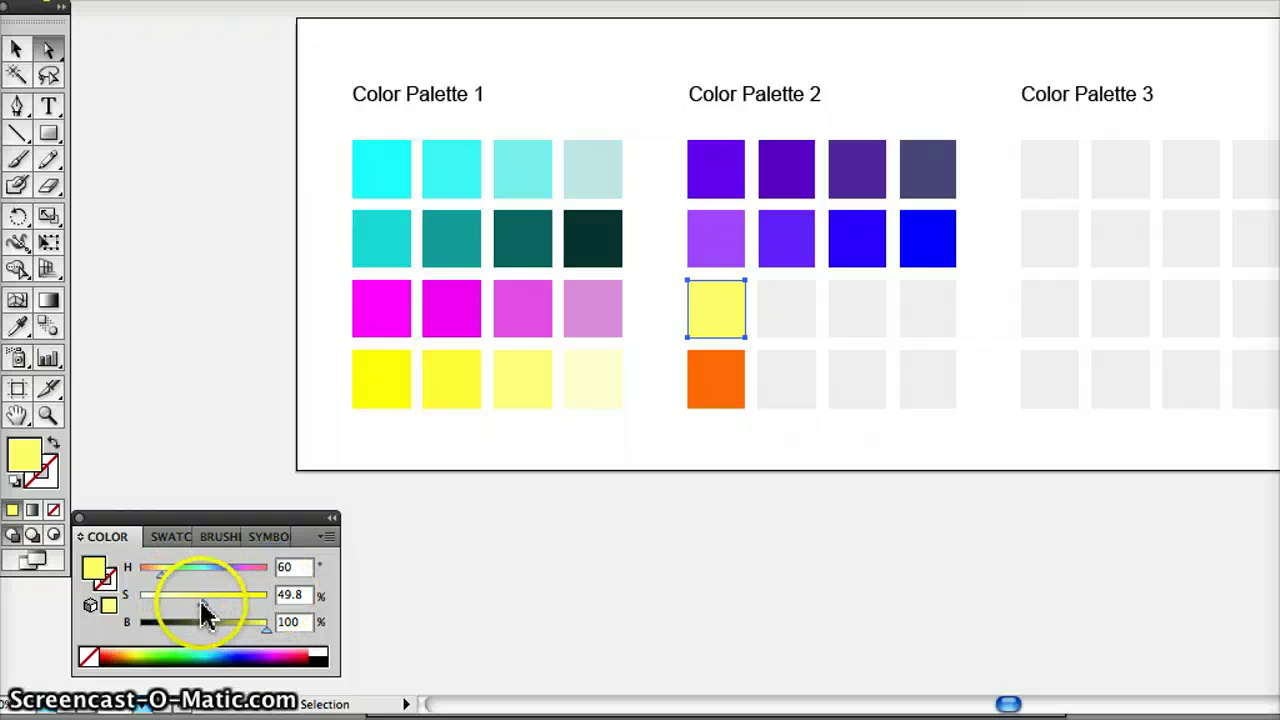
pyautogui.moveTo(201, 603); pyautogui.dragTo(193, 604)
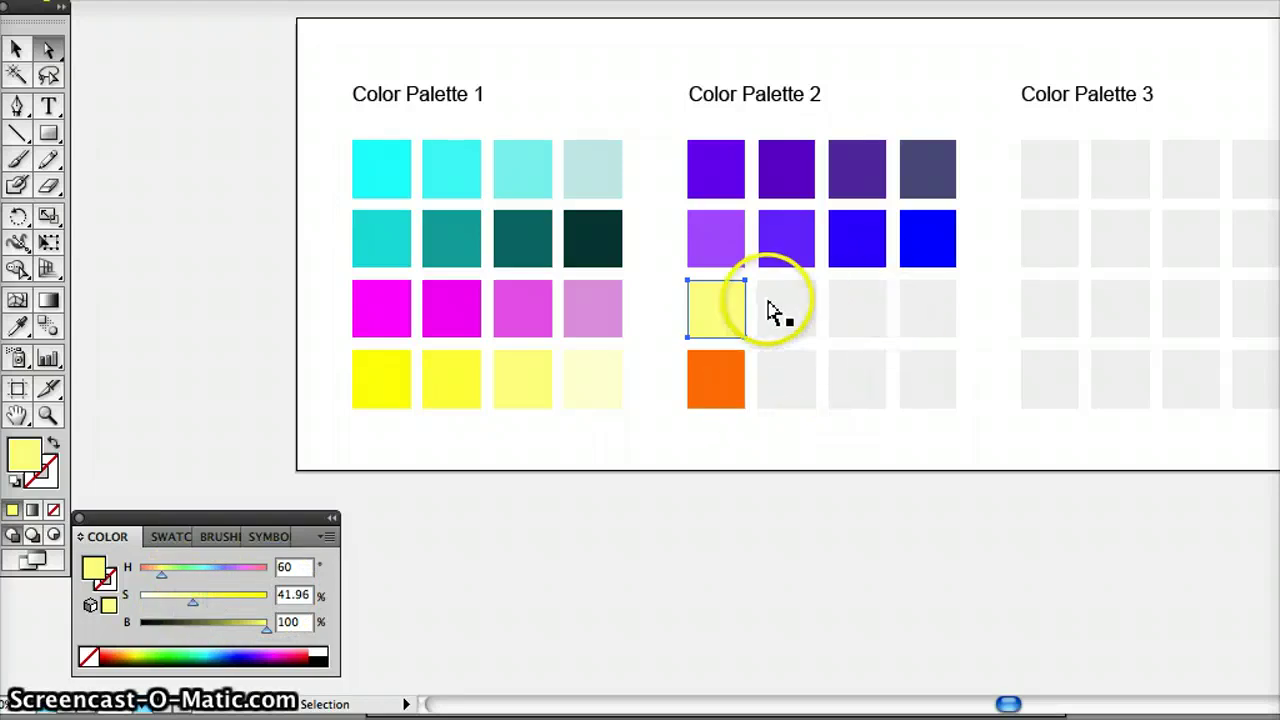
pyautogui.hotkey('ctrl', 'z')
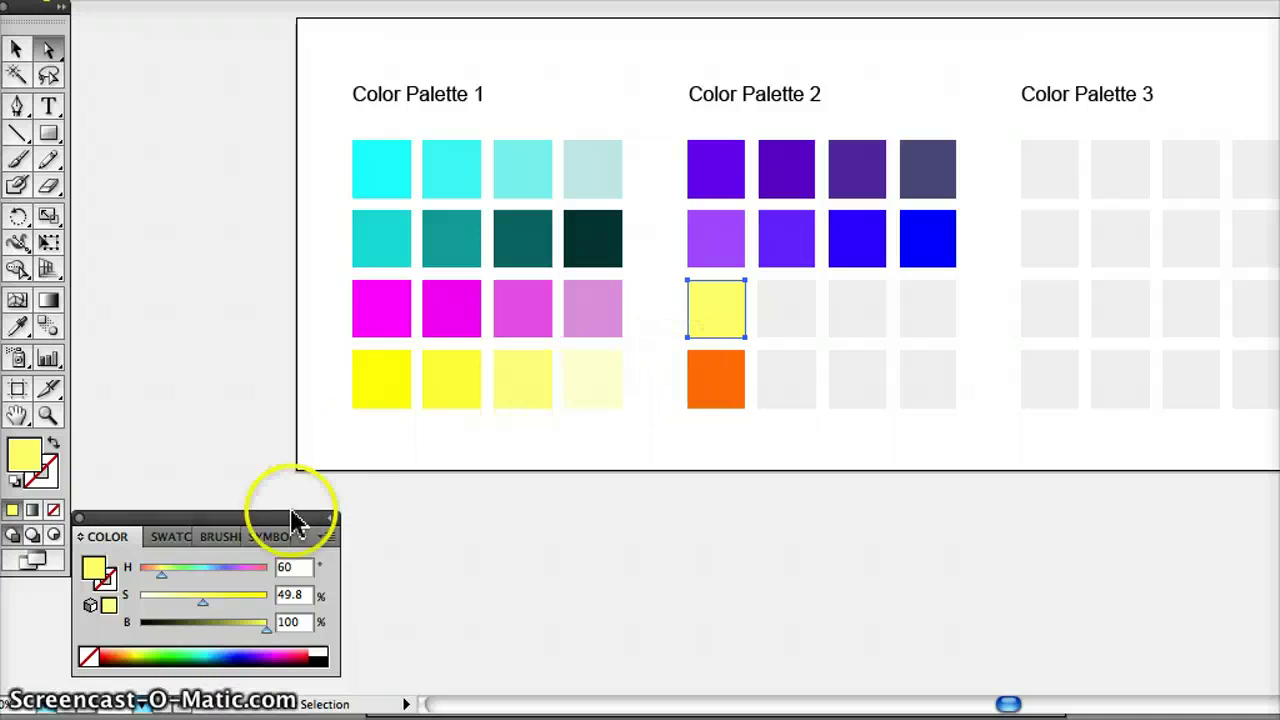
pyautogui.moveTo(205, 603); pyautogui.dragTo(395, 600)
pyautogui.hscroll(1, 904, 299)
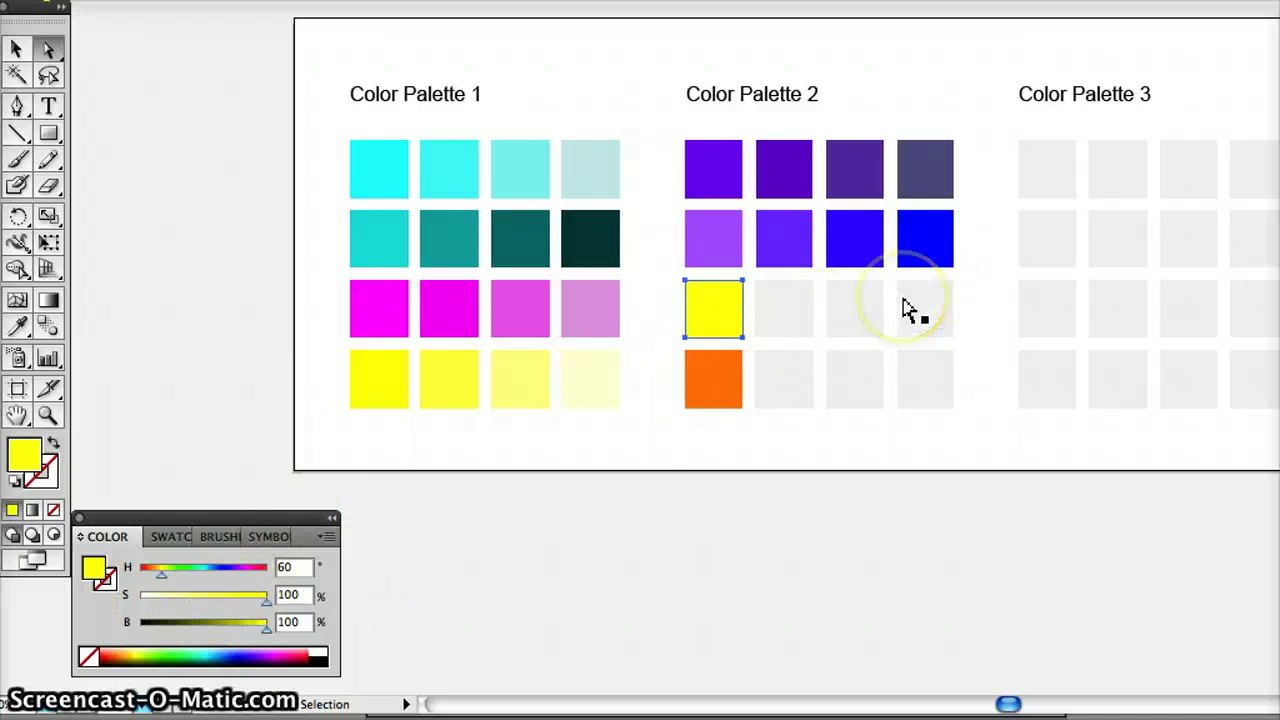
# Fill the fourth square of Color Palette 2's third row with muted yellow at H 60, S 45.87, B 94.9.
pyautogui.click(918, 308)
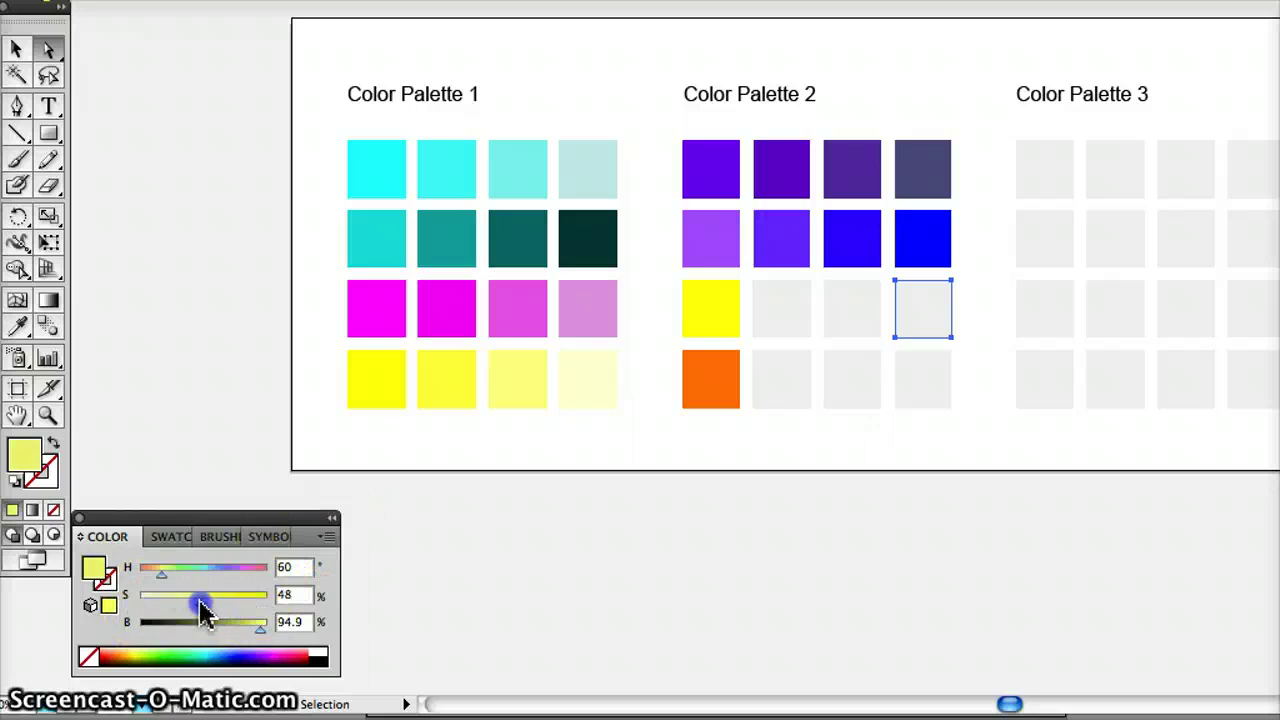
pyautogui.moveTo(200, 608); pyautogui.dragTo(198, 606)
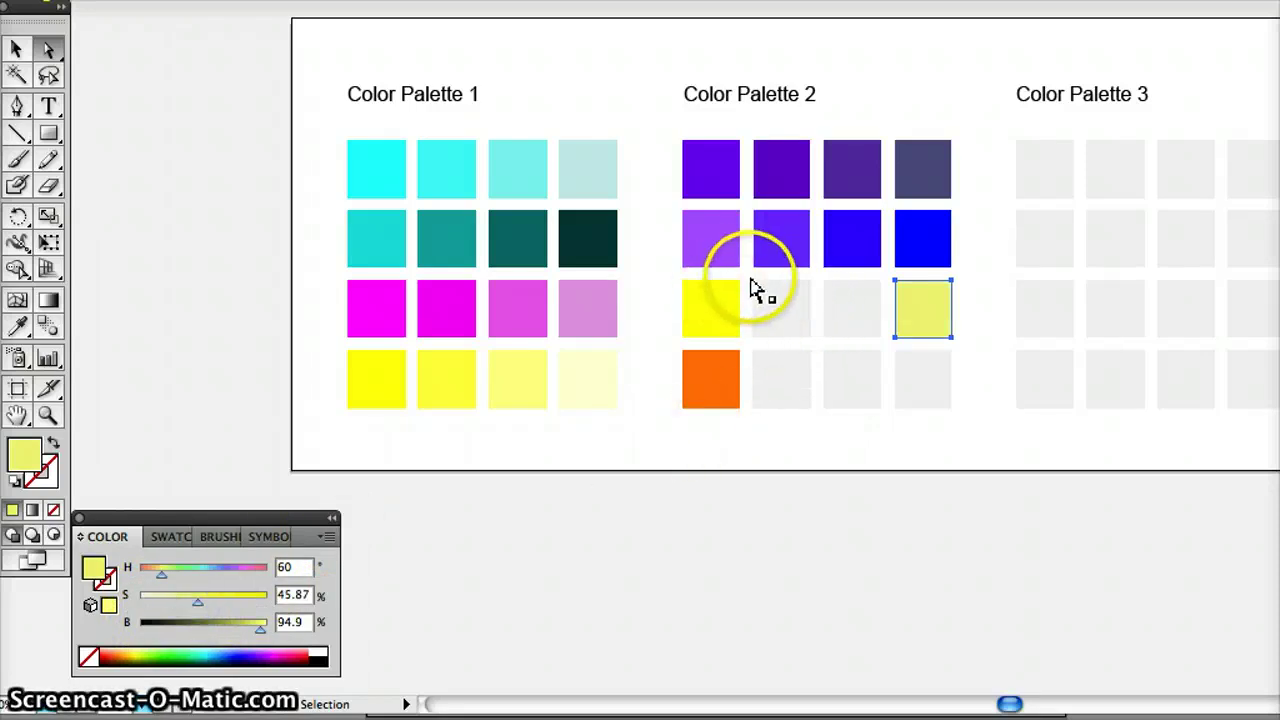
# Try replacing the third row's two gray middle squares with a blend while the second row's end squares are also selected, and undo the blend.
pyautogui.moveTo(866, 354); pyautogui.dragTo(958, 358)
pyautogui.press('Delete')
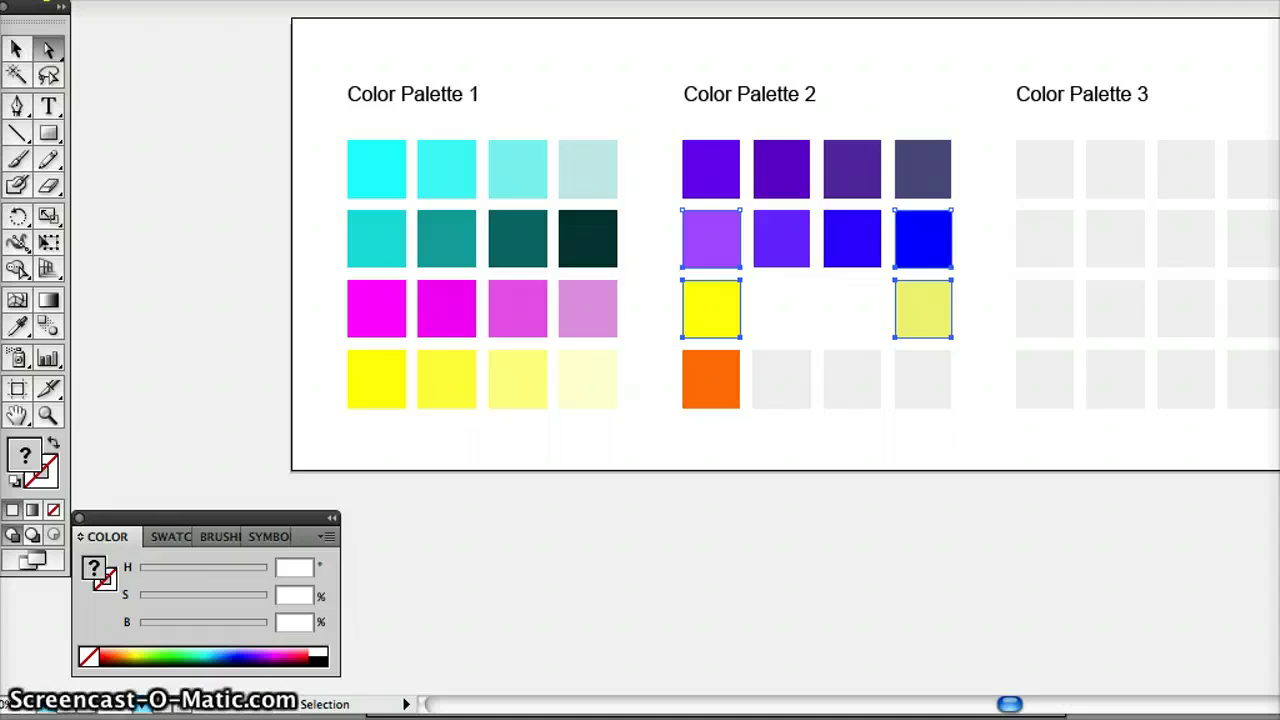
pyautogui.click(132, 2)
pyautogui.moveTo(195, 324)
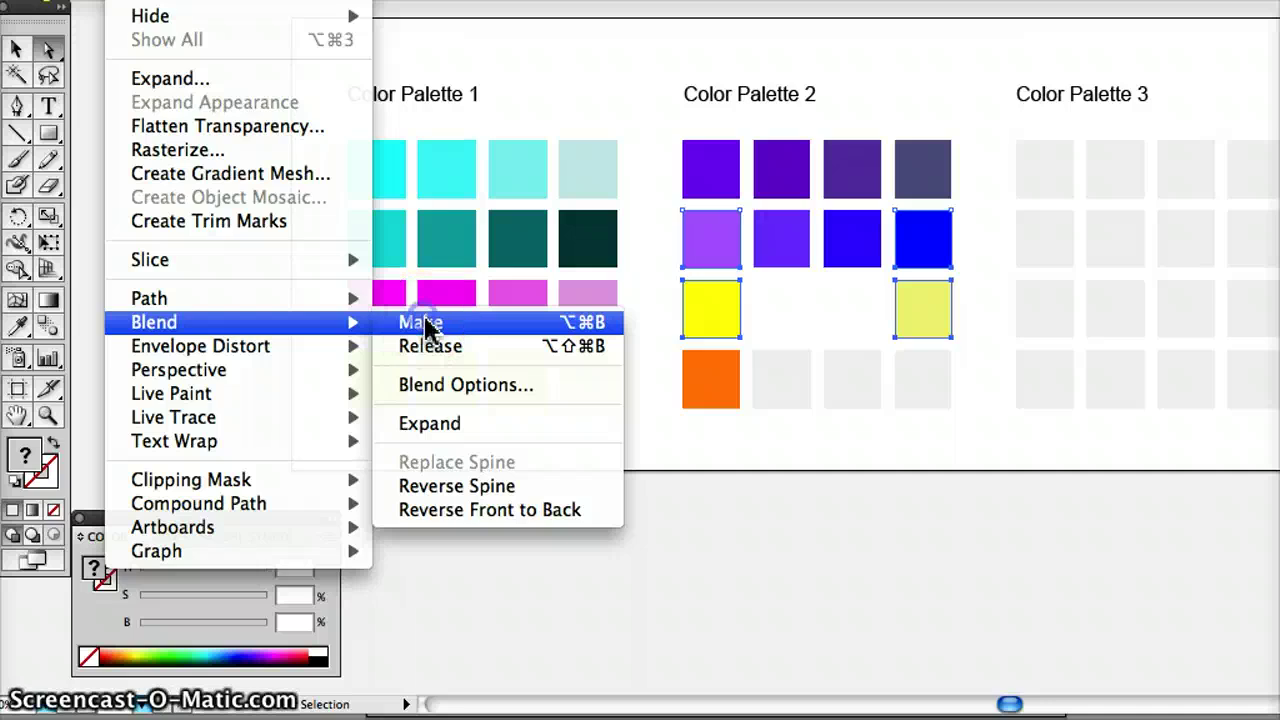
pyautogui.click(423, 321)
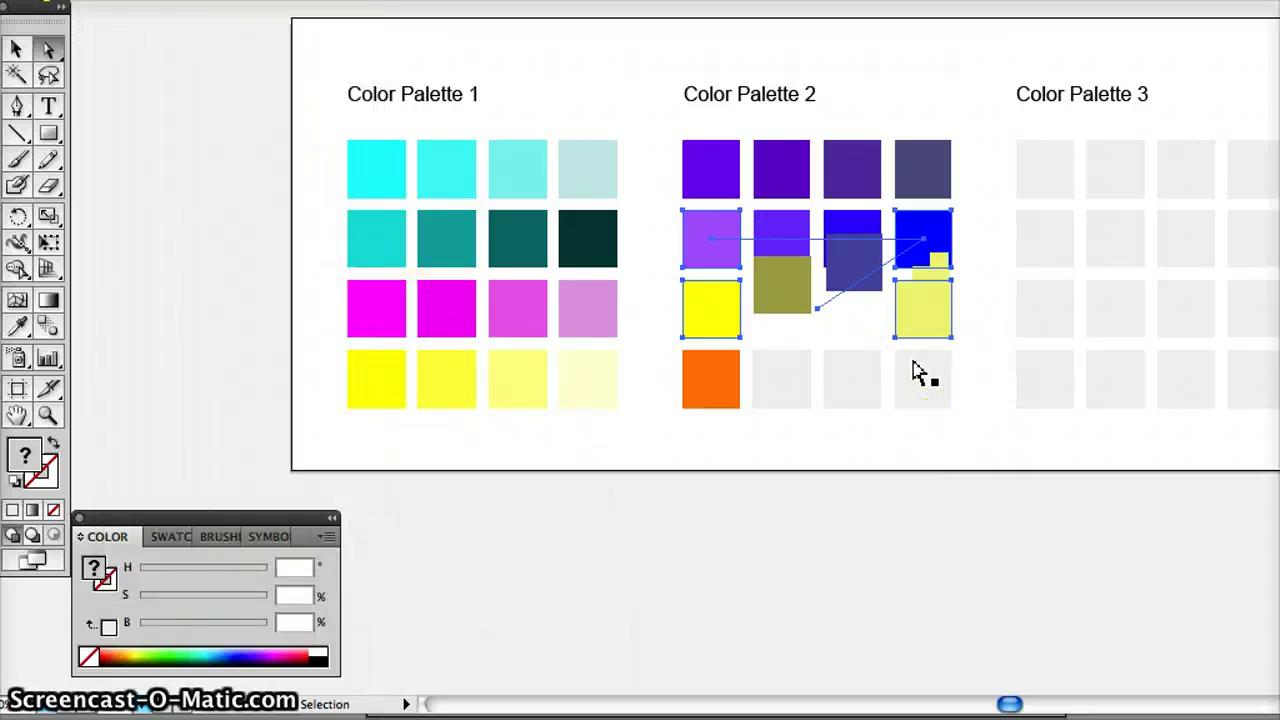
pyautogui.press('super+z')
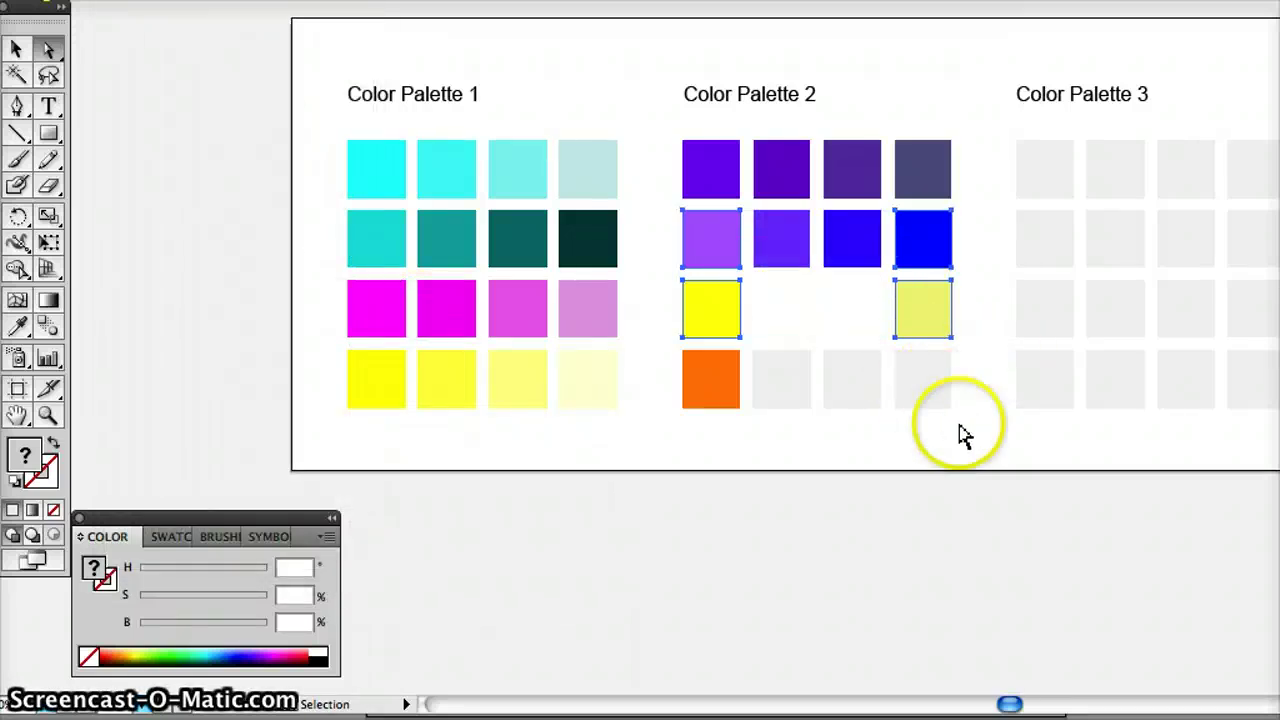
pyautogui.click(960, 434)
# Try blending all squares of Color Palette 2's third and fourth rows, and undo back to the third row's gray fourth square.
pyautogui.click(923, 303)
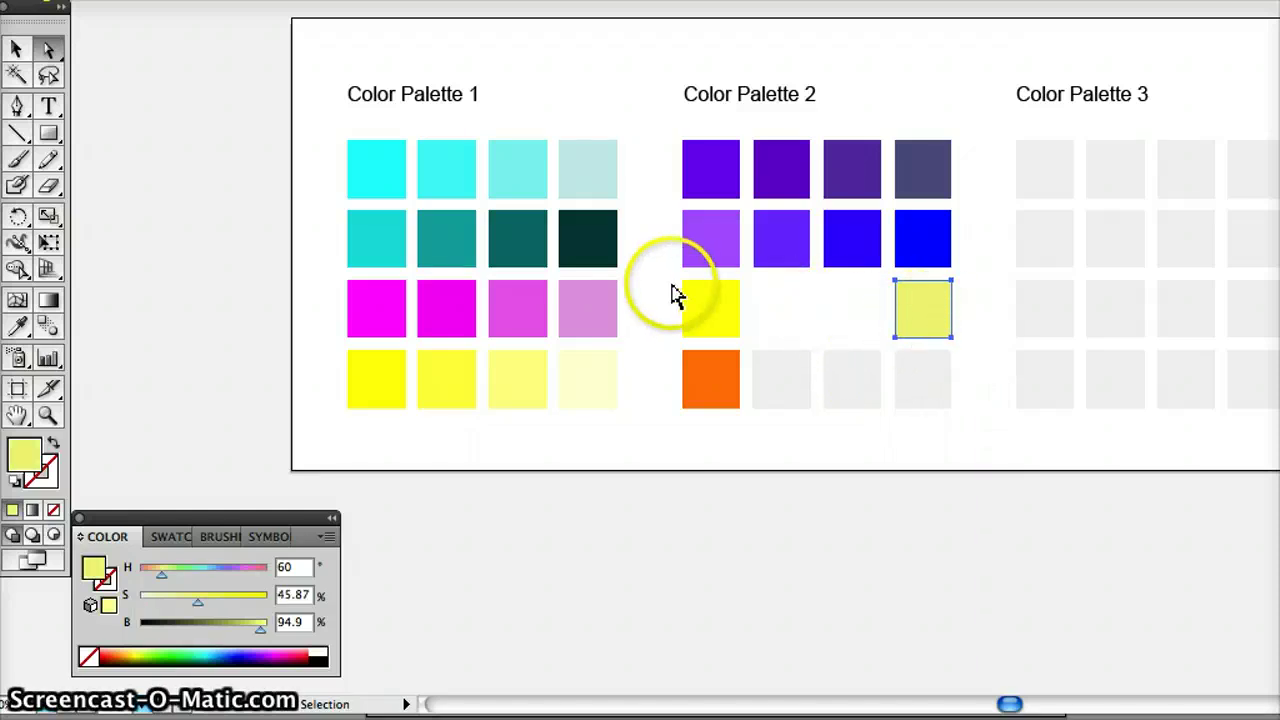
pyautogui.moveTo(669, 275); pyautogui.dragTo(964, 358)
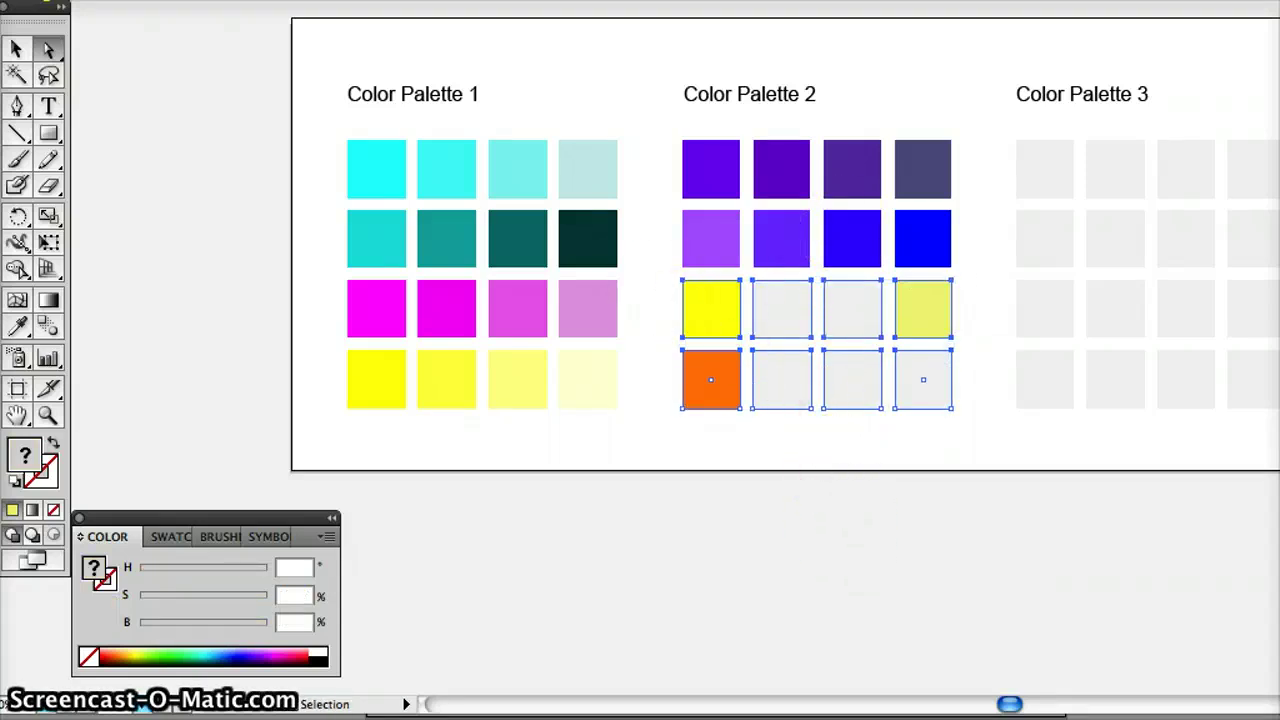
pyautogui.click(125, 2)
pyautogui.moveTo(187, 329)
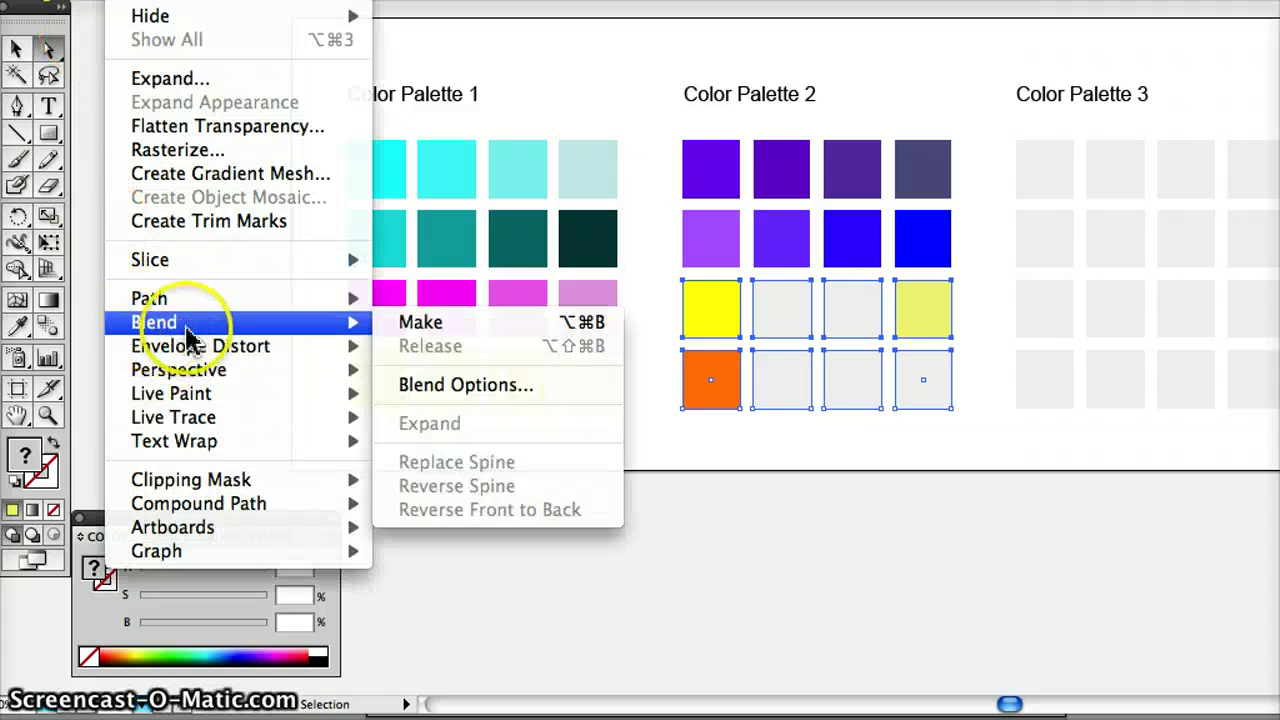
pyautogui.click(433, 330)
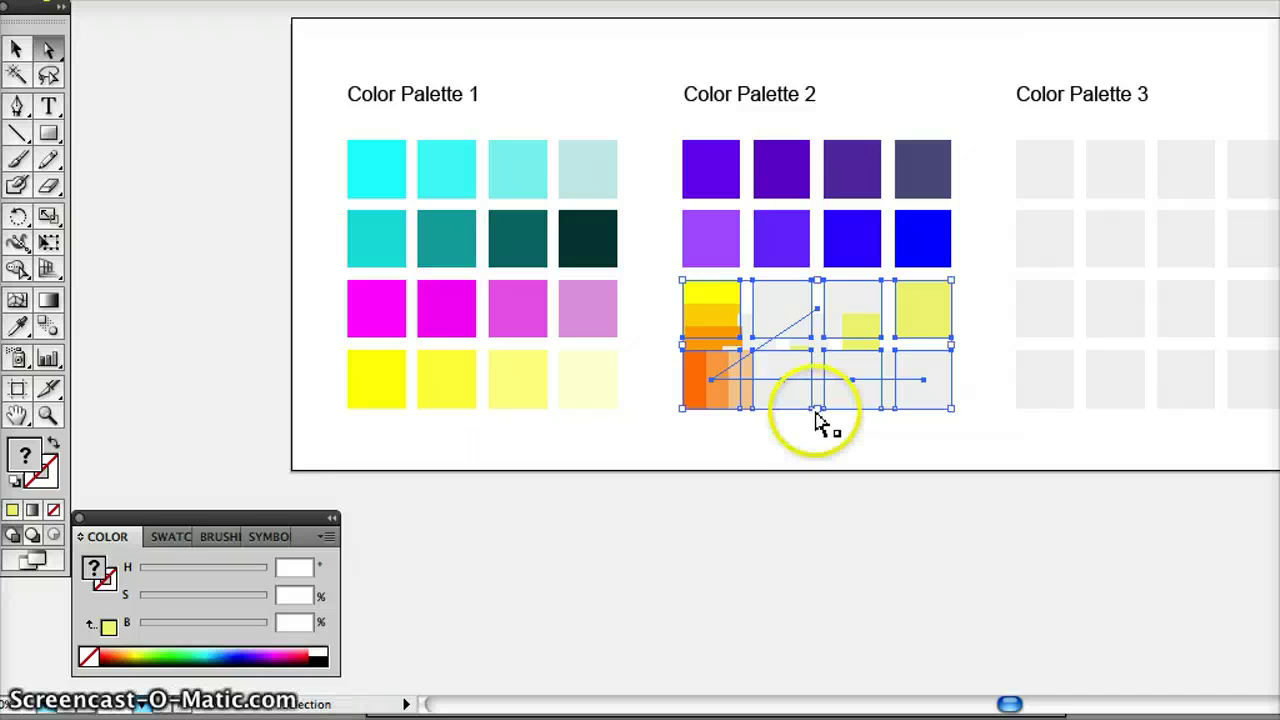
pyautogui.press('super+z')
pyautogui.click(868, 434)
pyautogui.press('super+z')
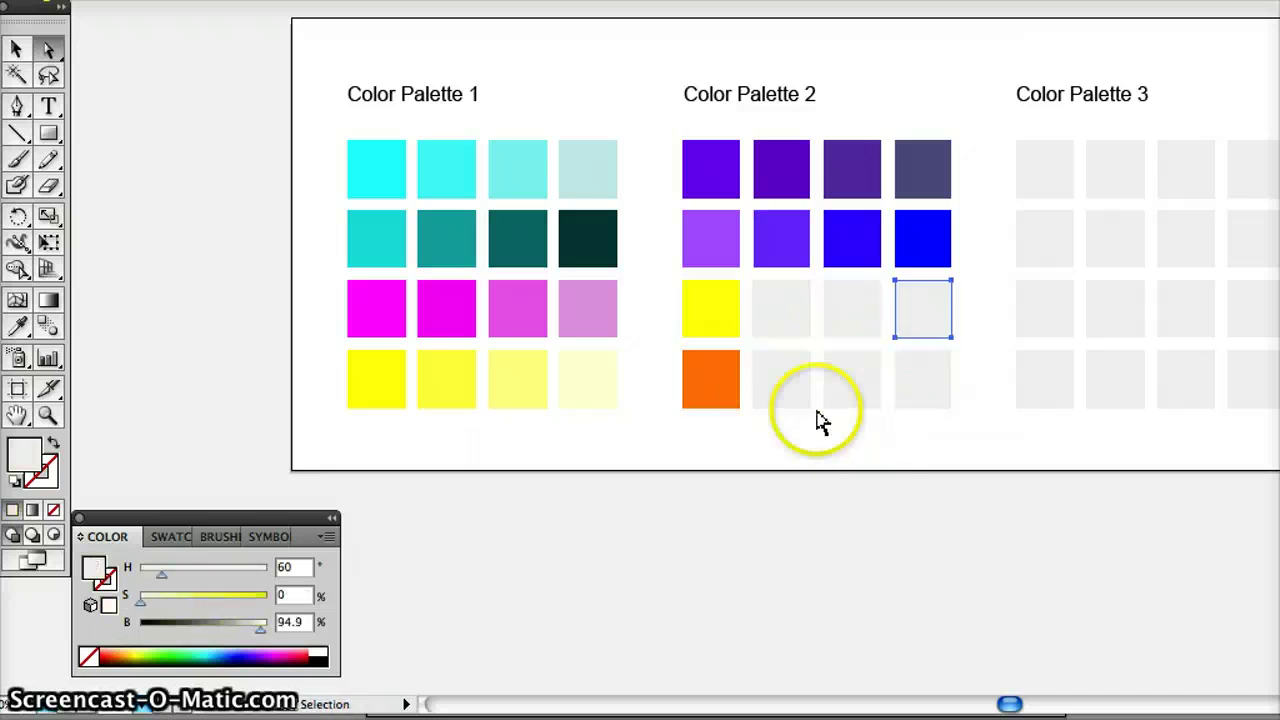
pyautogui.click(826, 437)
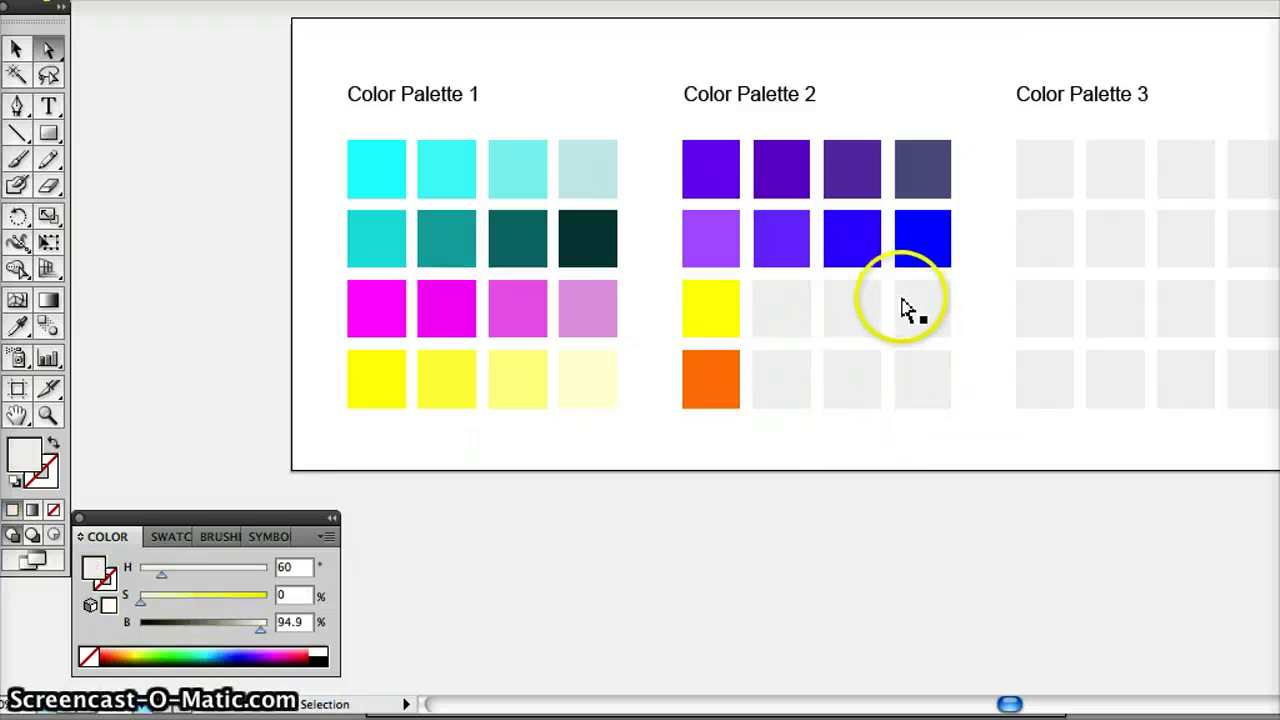
# Fill the fourth square of Color Palette 2's third row with pale yellow at H 60, S 30.98, B 100.
pyautogui.click(903, 308)
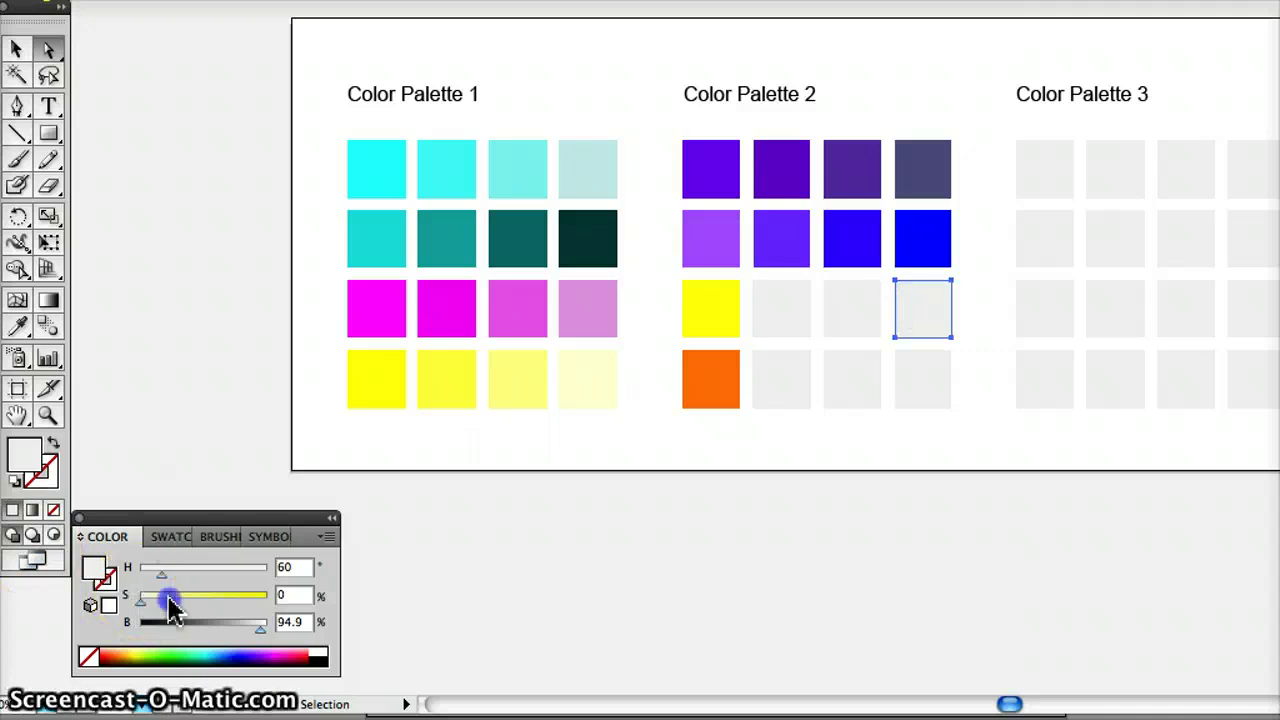
pyautogui.moveTo(172, 605); pyautogui.dragTo(180, 598)
pyautogui.moveTo(251, 628); pyautogui.dragTo(329, 629)
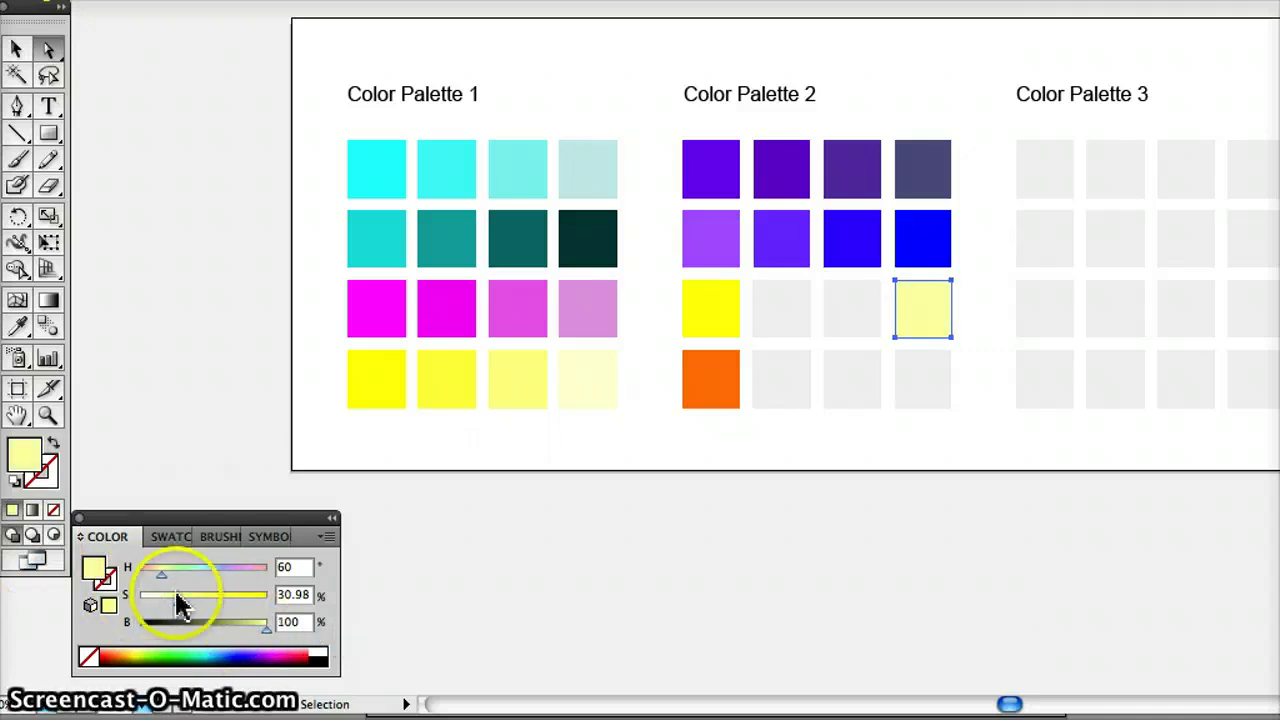
pyautogui.click(724, 444)
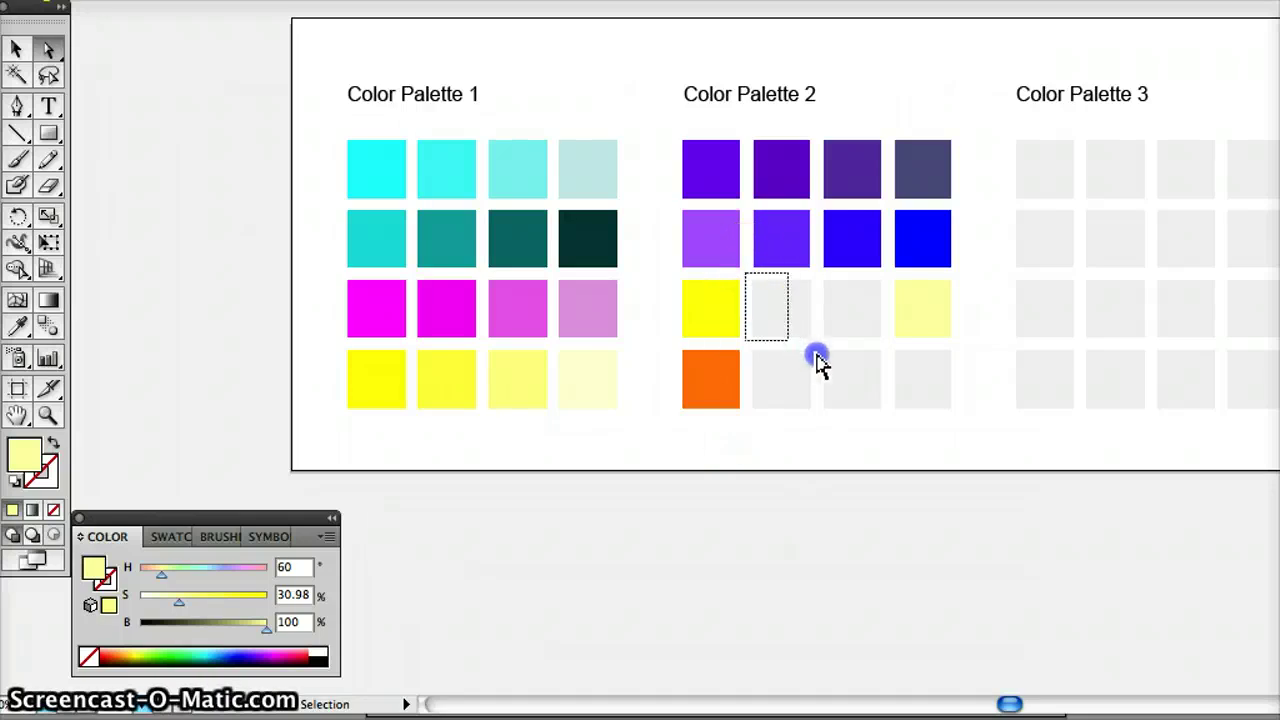
# Replace the two gray middle squares of Color Palette 2's third row with a blend between the bright yellow and pale yellow squares.
pyautogui.moveTo(888, 346); pyautogui.dragTo(889, 349)
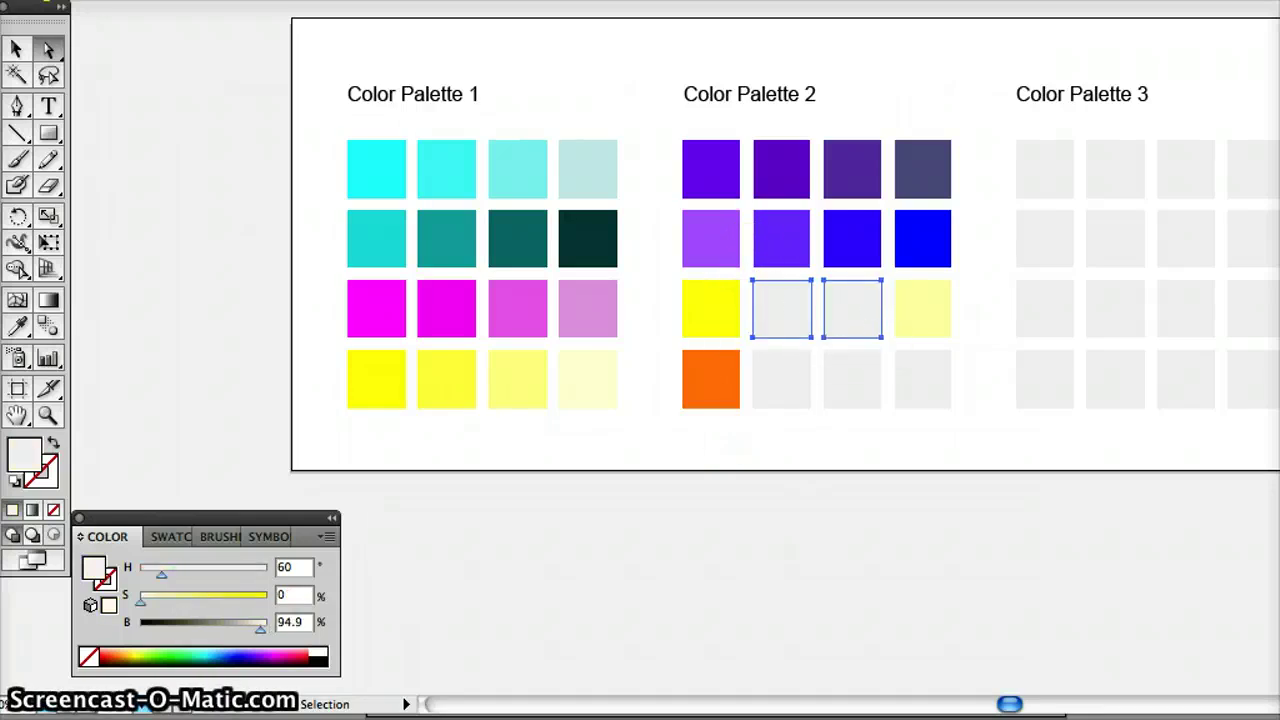
pyautogui.press('Delete')
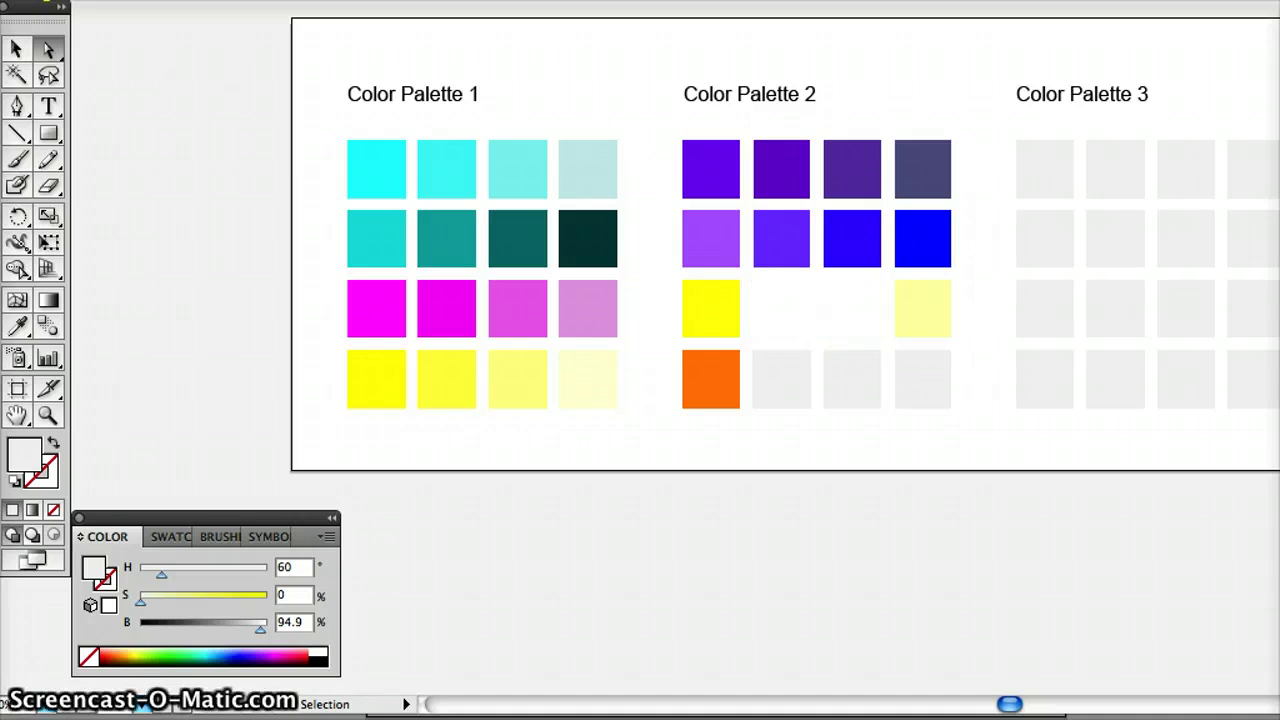
pyautogui.moveTo(669, 272); pyautogui.dragTo(958, 346)
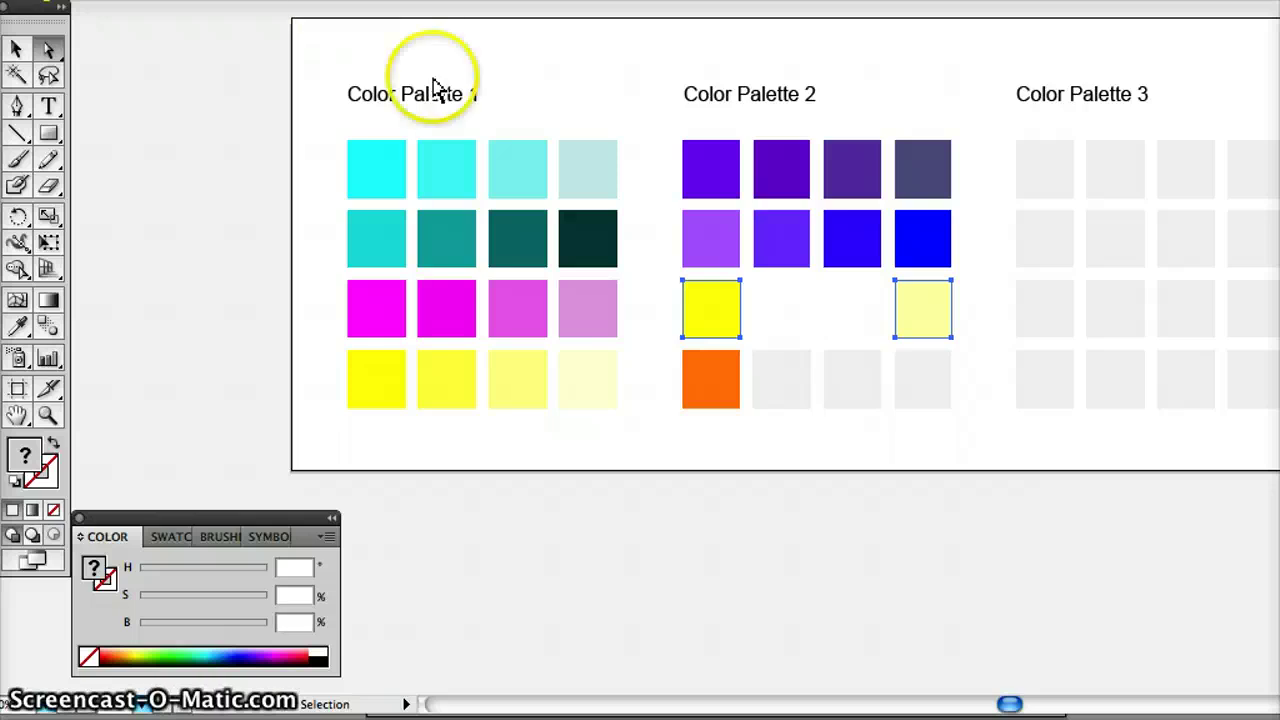
pyautogui.click(128, 2)
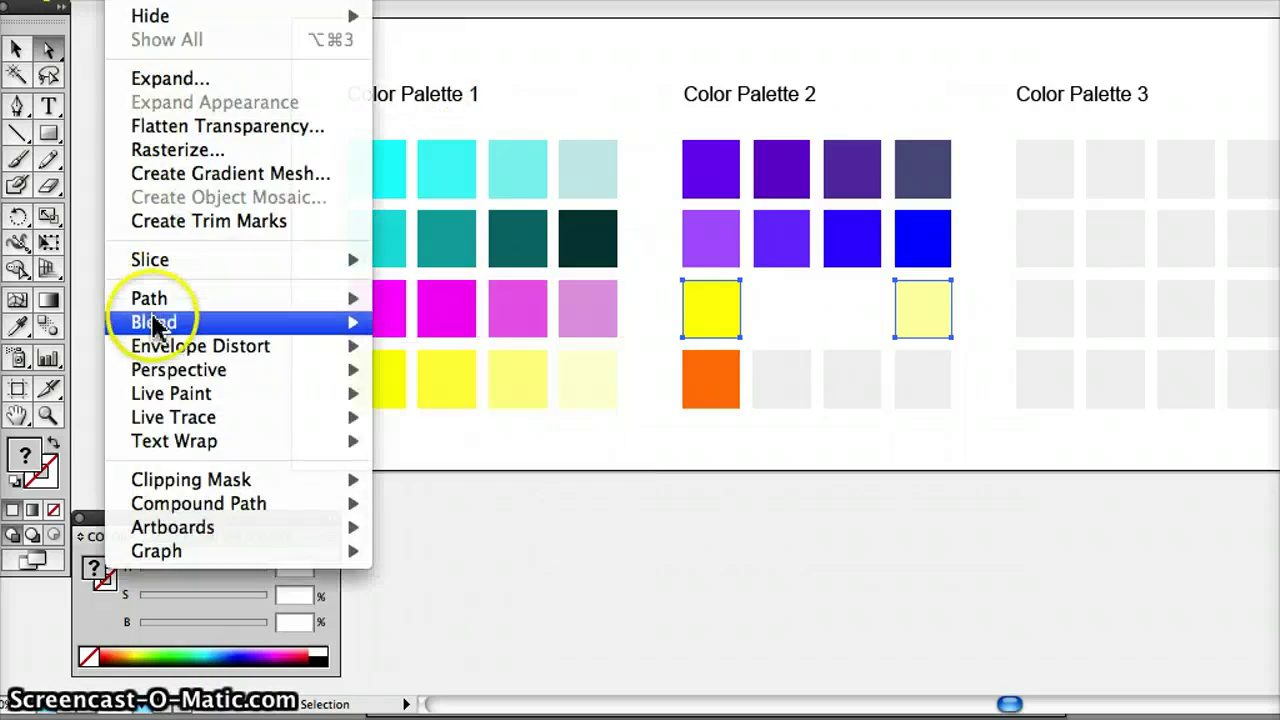
pyautogui.moveTo(158, 323)
pyautogui.click(410, 325)
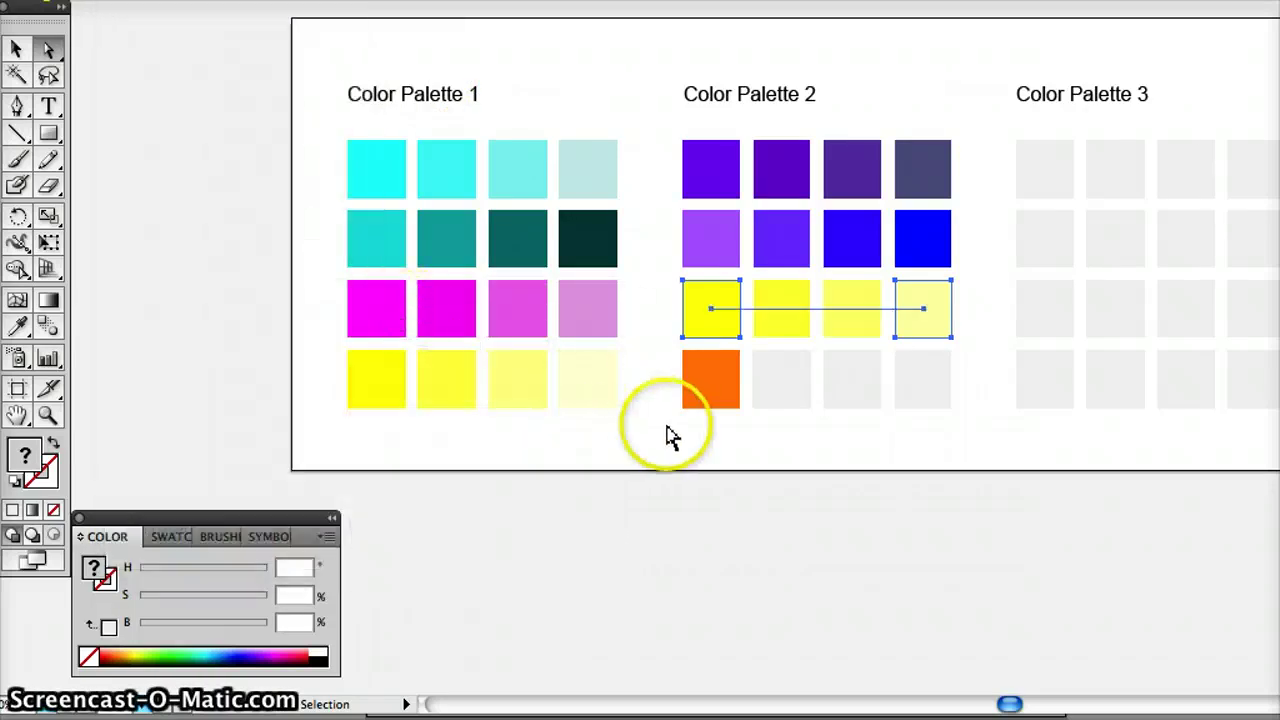
pyautogui.click(752, 445)
# Fill the fourth square of Color Palette 2's fourth row with brown at H 30.67, S 100, B 52.94.
pyautogui.click(692, 368)
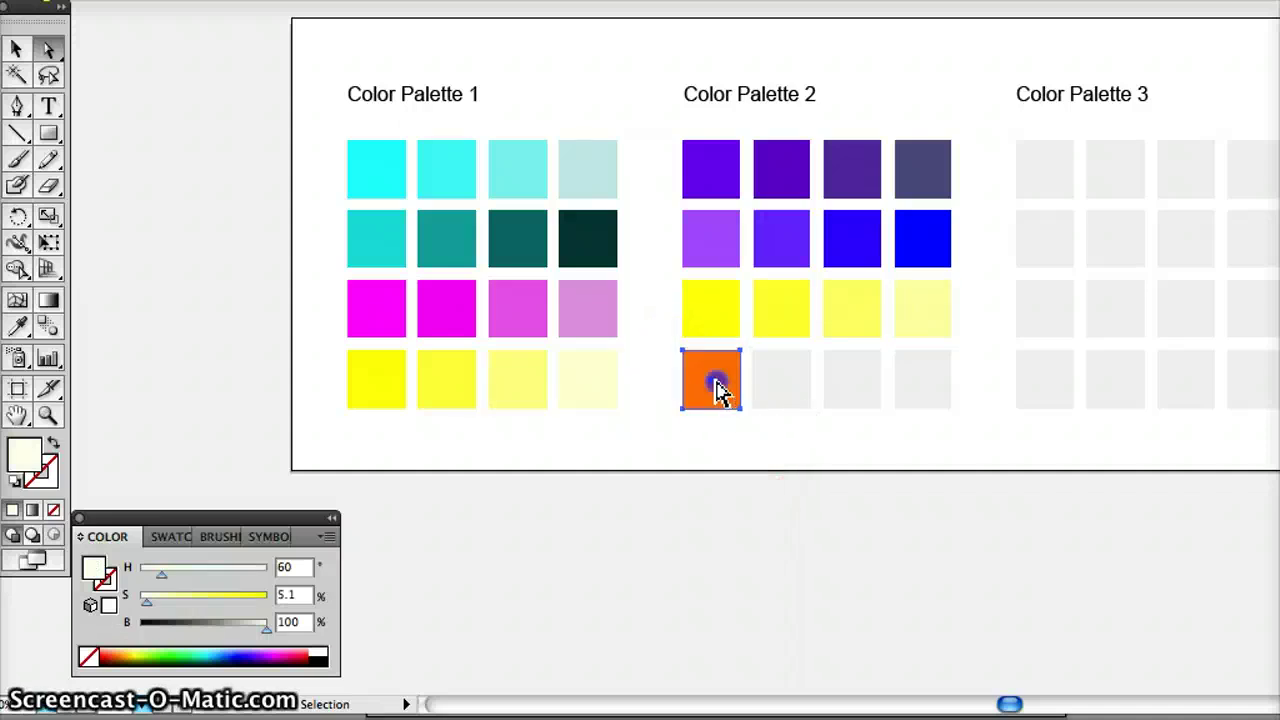
pyautogui.click(923, 388)
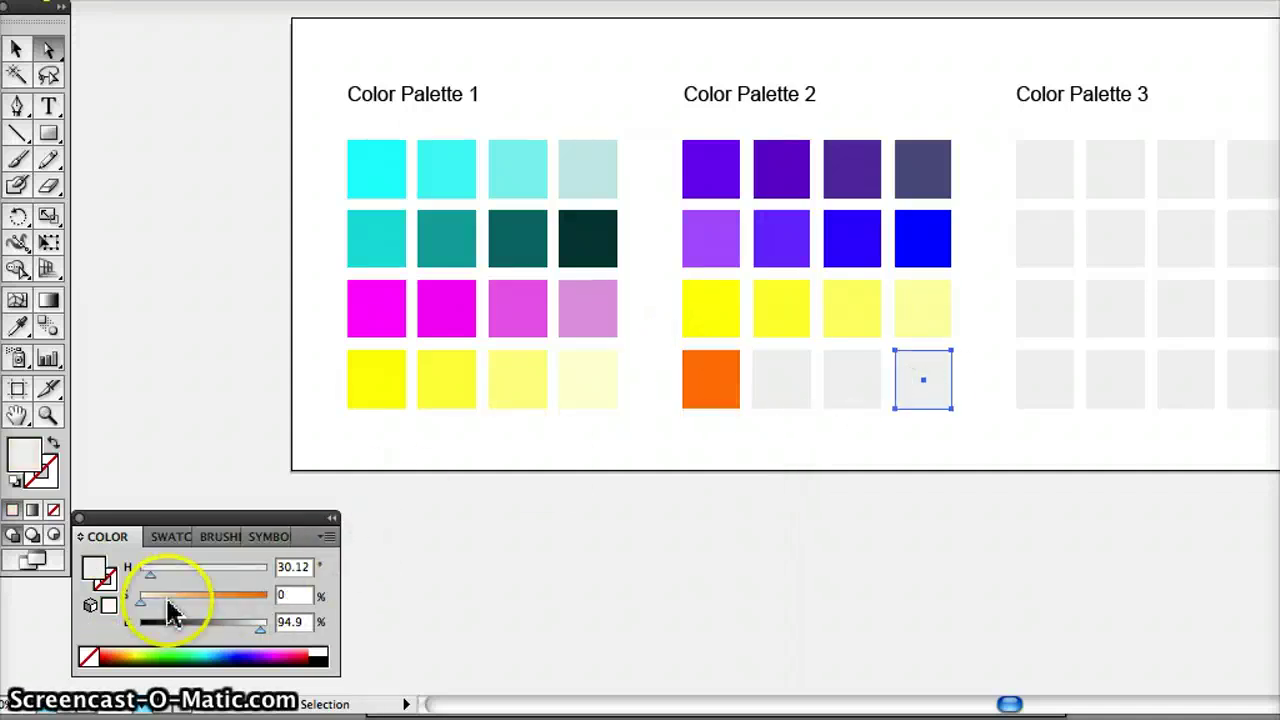
pyautogui.moveTo(141, 610); pyautogui.dragTo(206, 634)
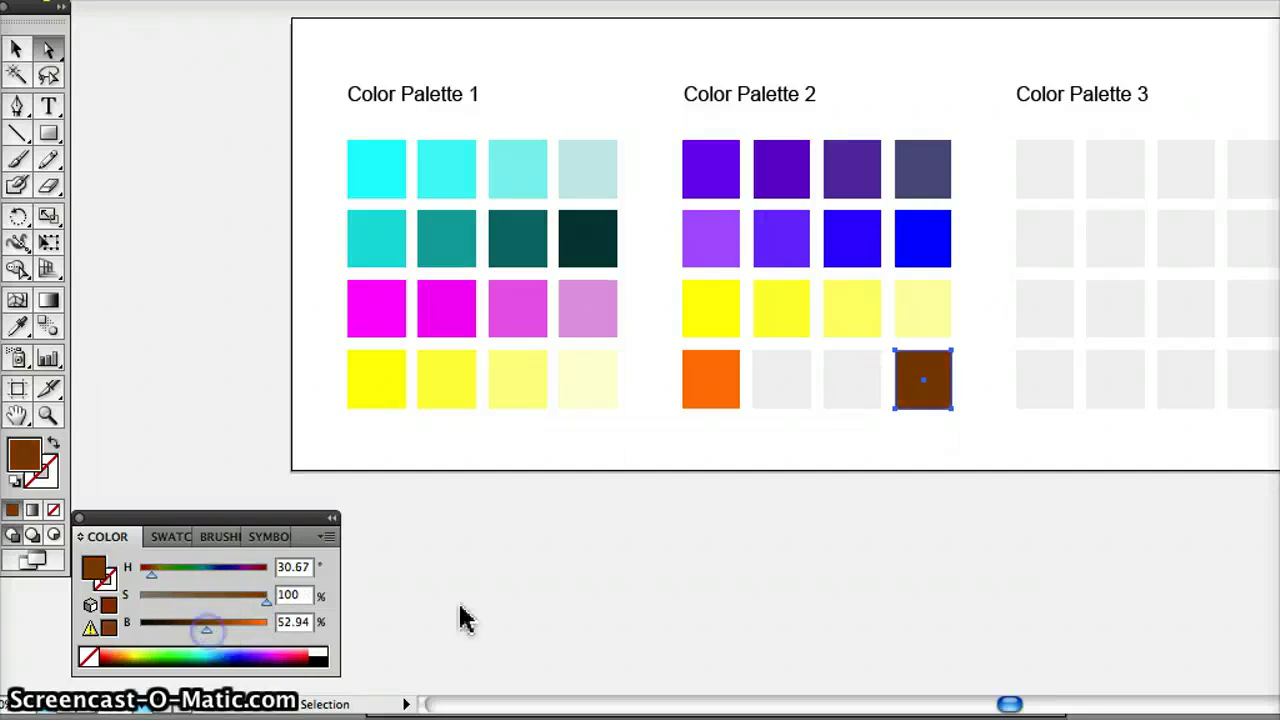
pyautogui.click(745, 458)
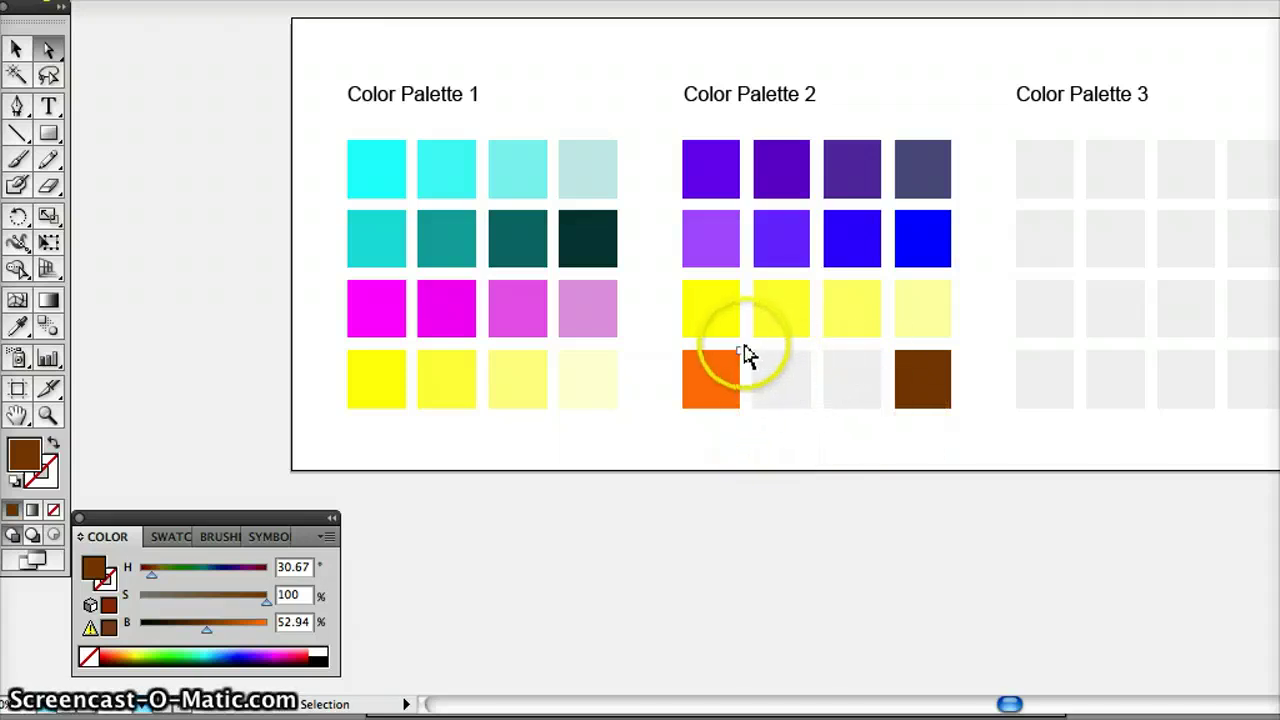
# Replace the two gray middle squares of Color Palette 2's fourth row with a blend between the orange and brown squares.
pyautogui.moveTo(810, 422); pyautogui.dragTo(797, 425)
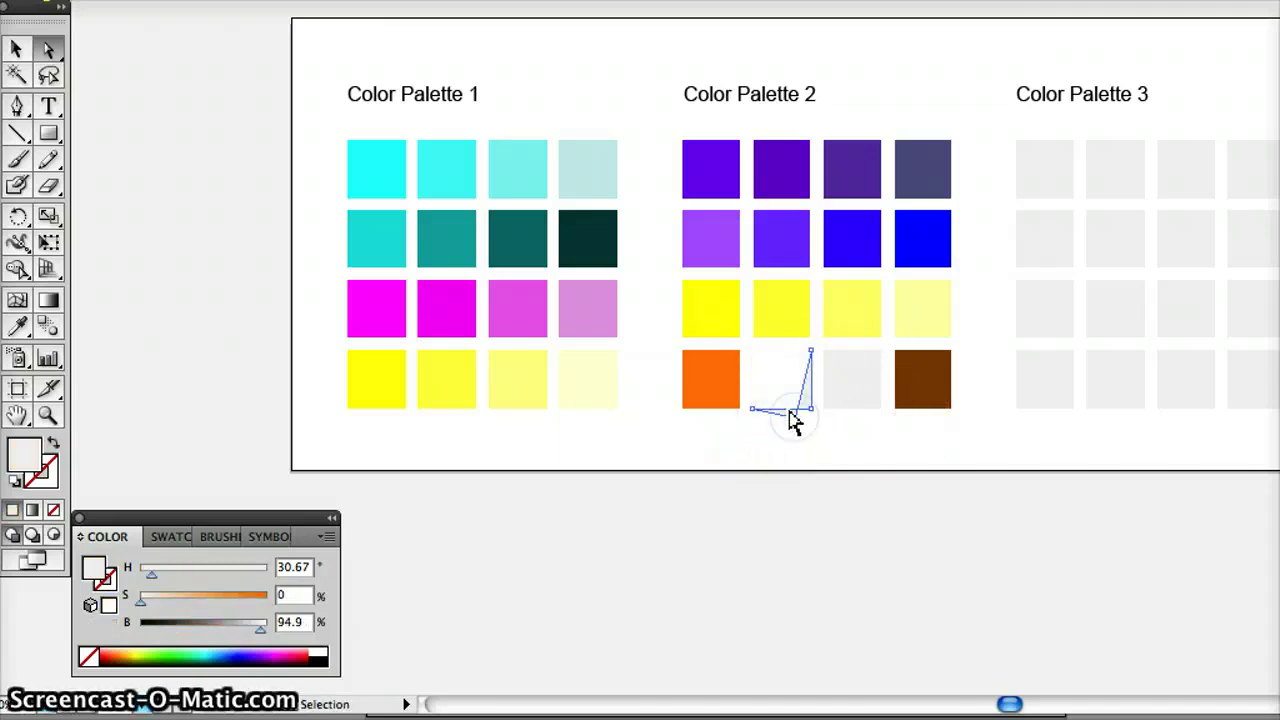
pyautogui.press('super+z')
pyautogui.click(803, 430)
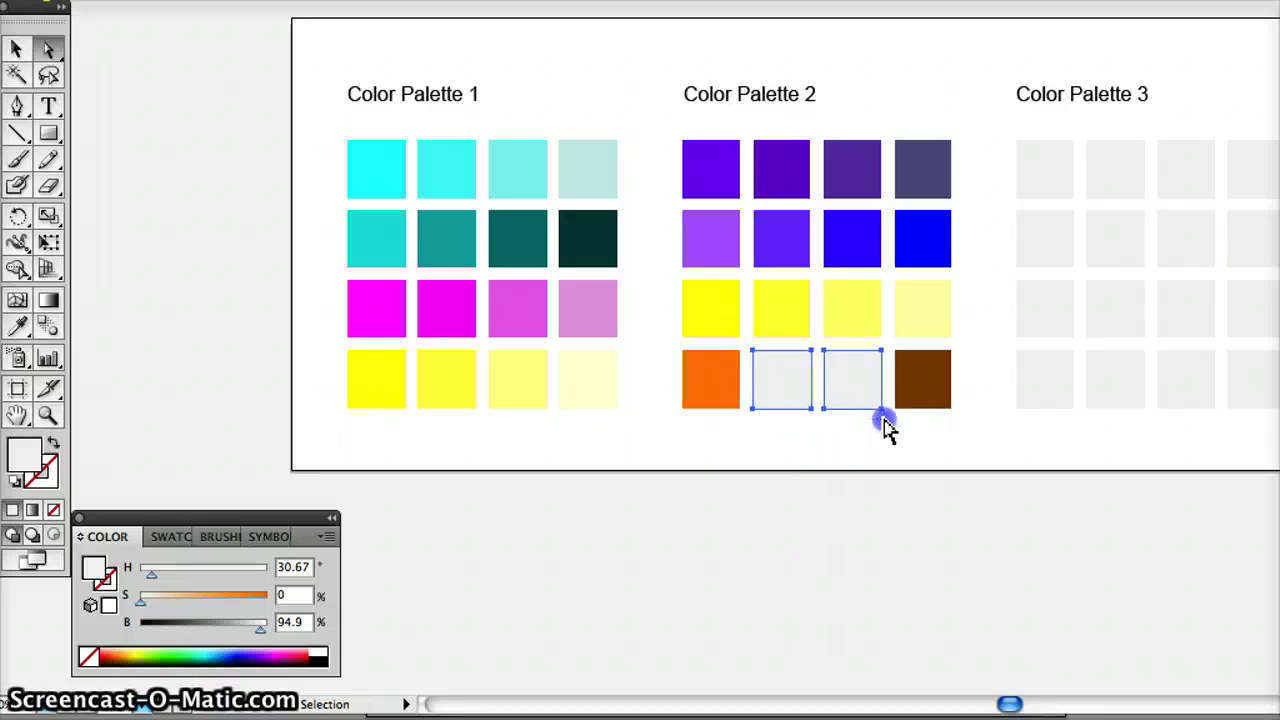
pyautogui.press('Delete')
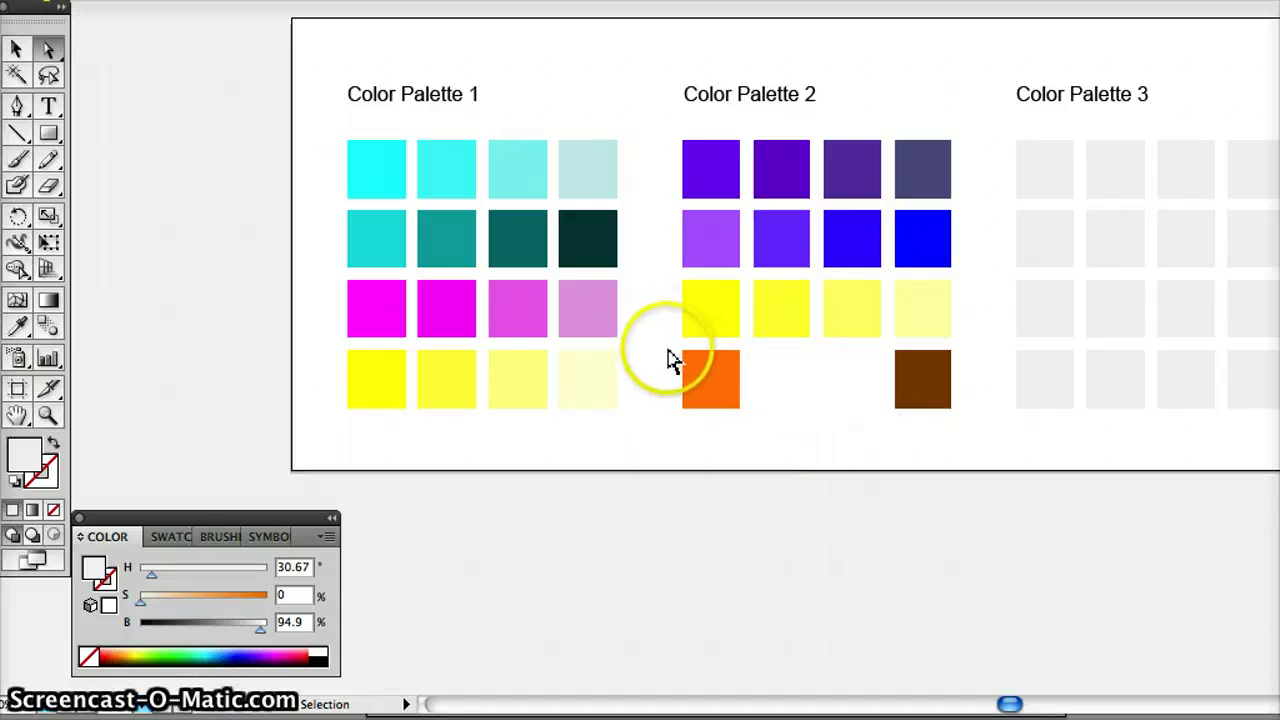
pyautogui.moveTo(822, 428); pyautogui.dragTo(958, 430)
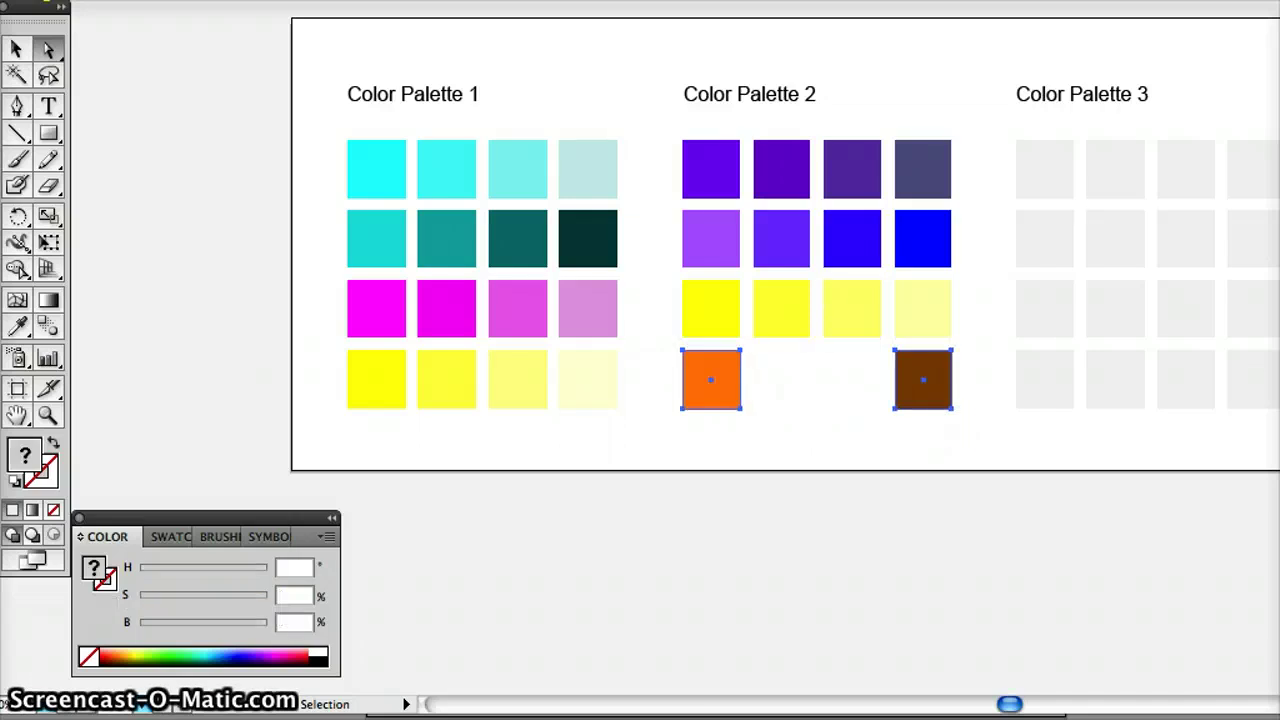
pyautogui.click(128, 1)
pyautogui.moveTo(154, 324)
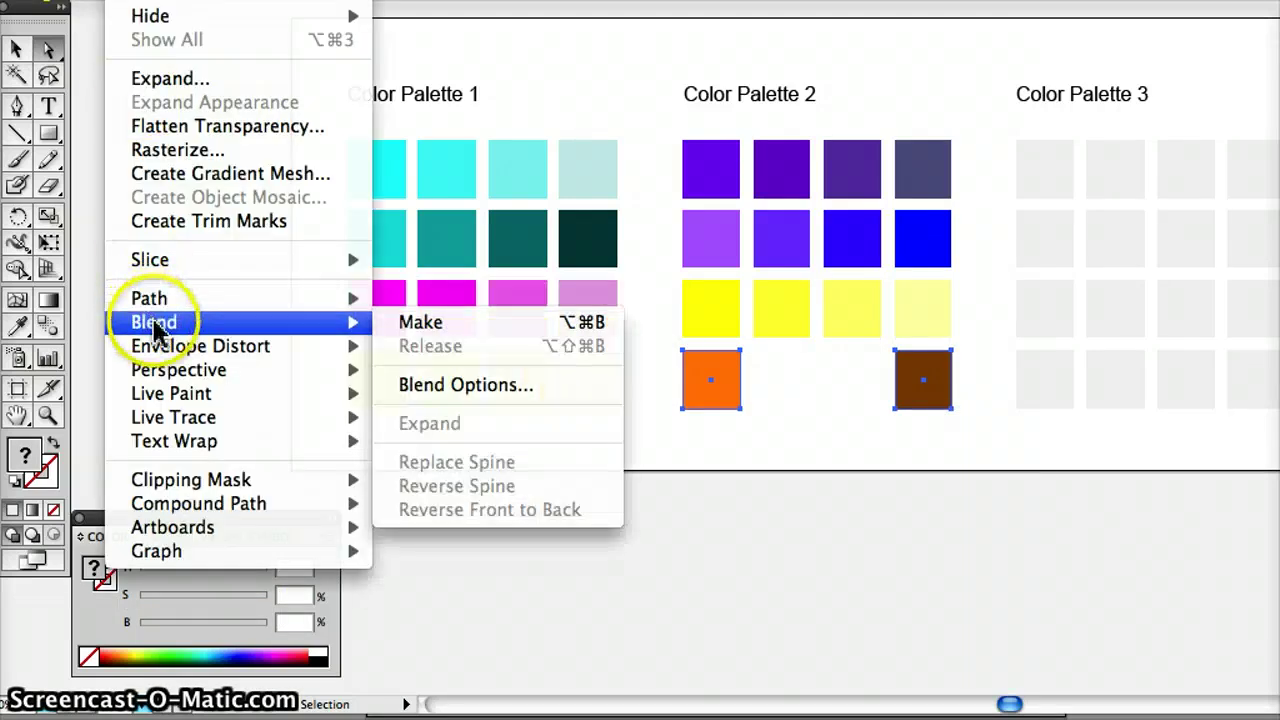
pyautogui.click(399, 326)
pyautogui.click(751, 466)
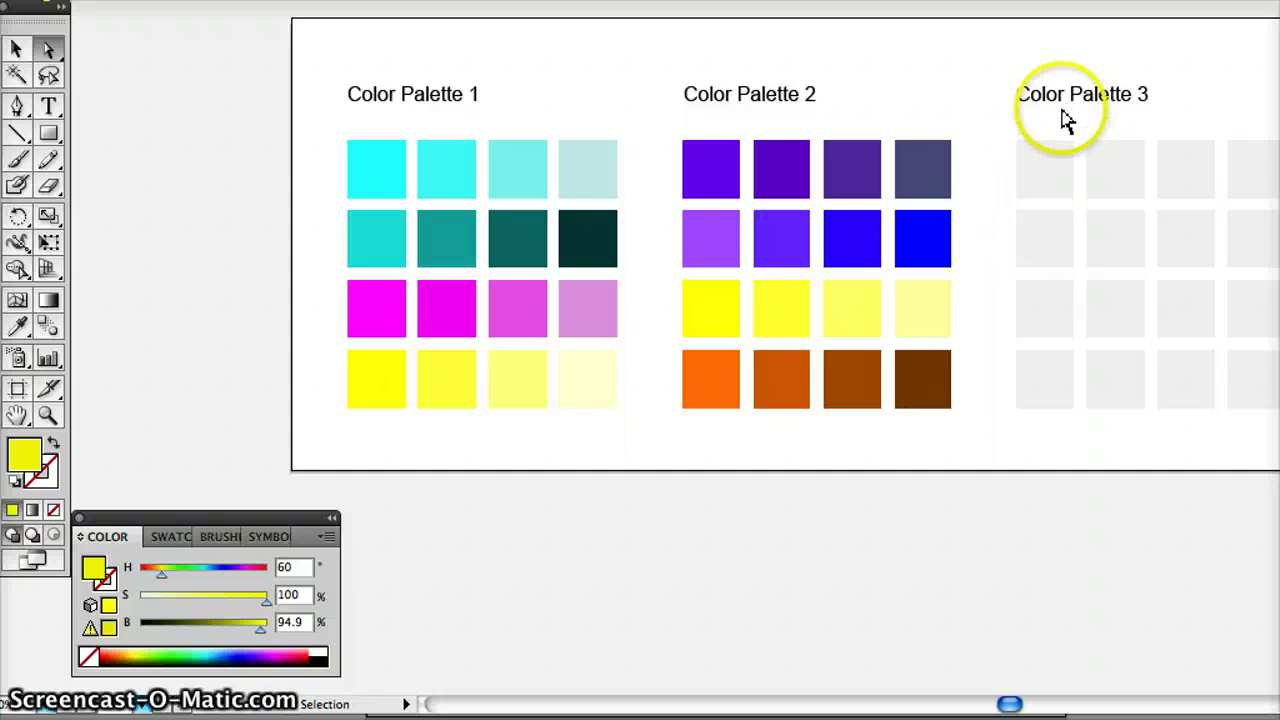
# In ColorWheels_NoStroke.ai, set the Traditional Color Wheel's selected orange segment to black with saturation 0 and brightness 0.
pyautogui.click(1214, 716)
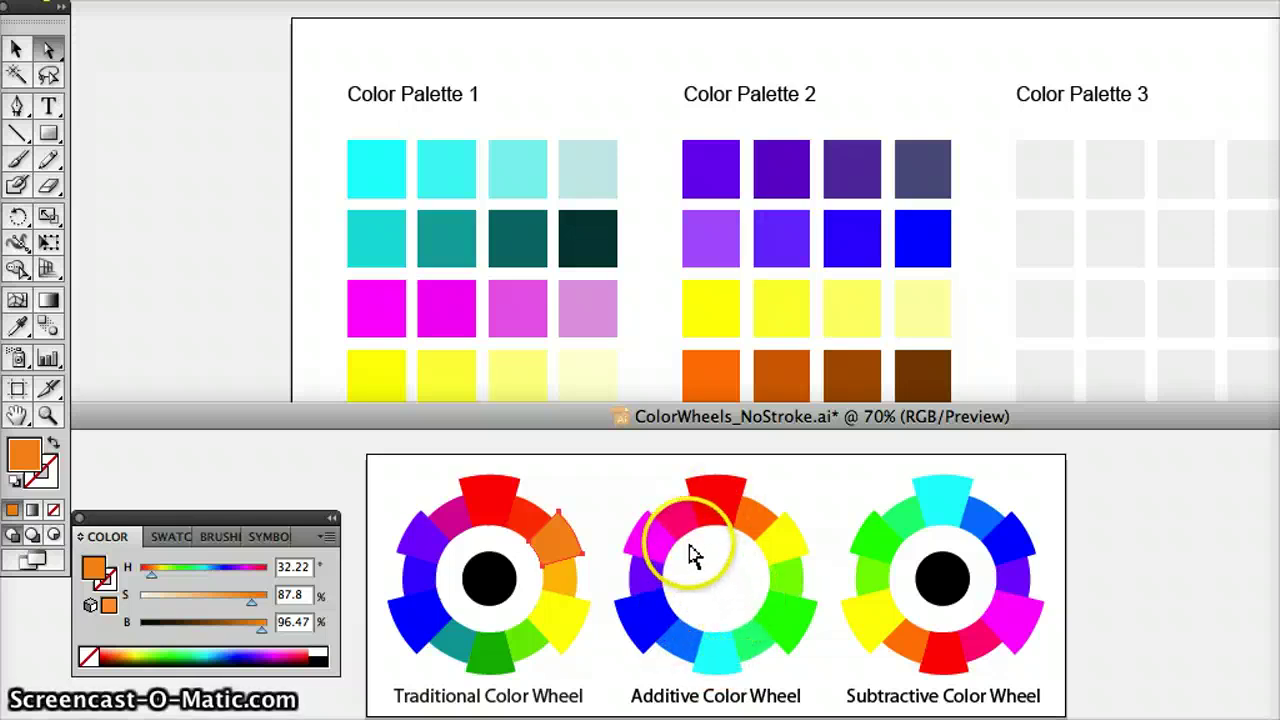
pyautogui.click(47, 0)
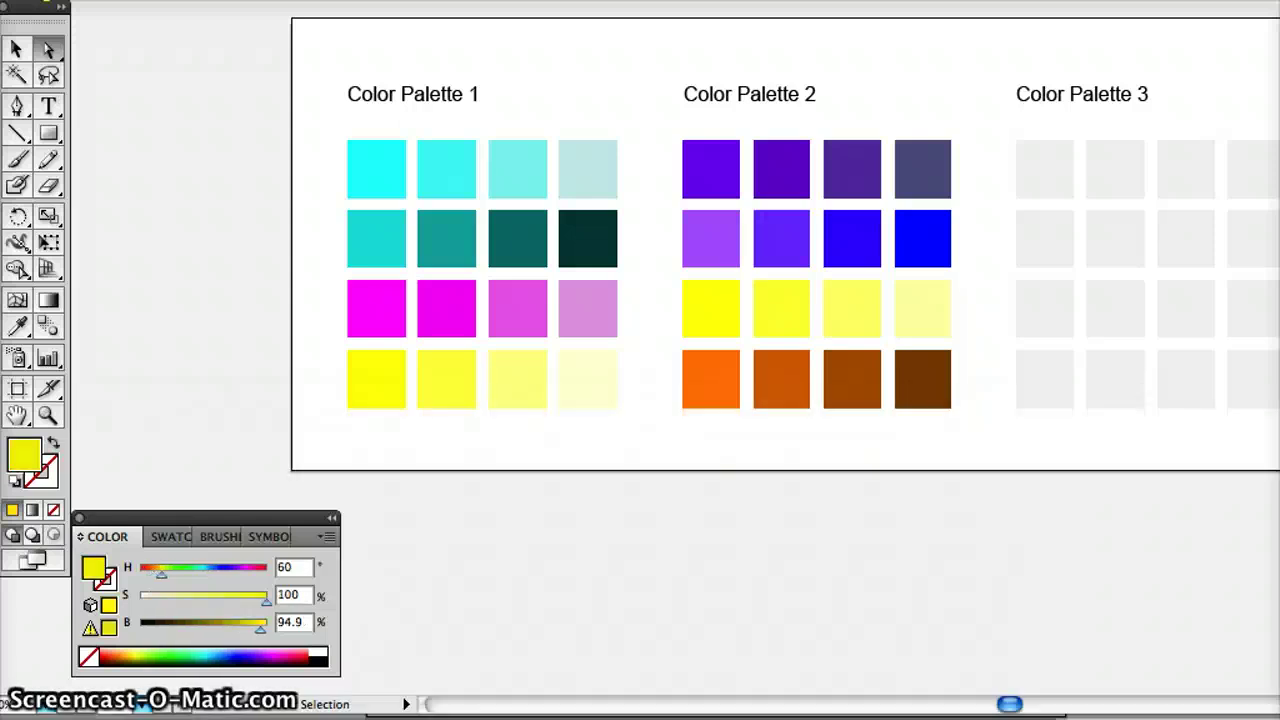
pyautogui.hotkey('ctrl', '`')
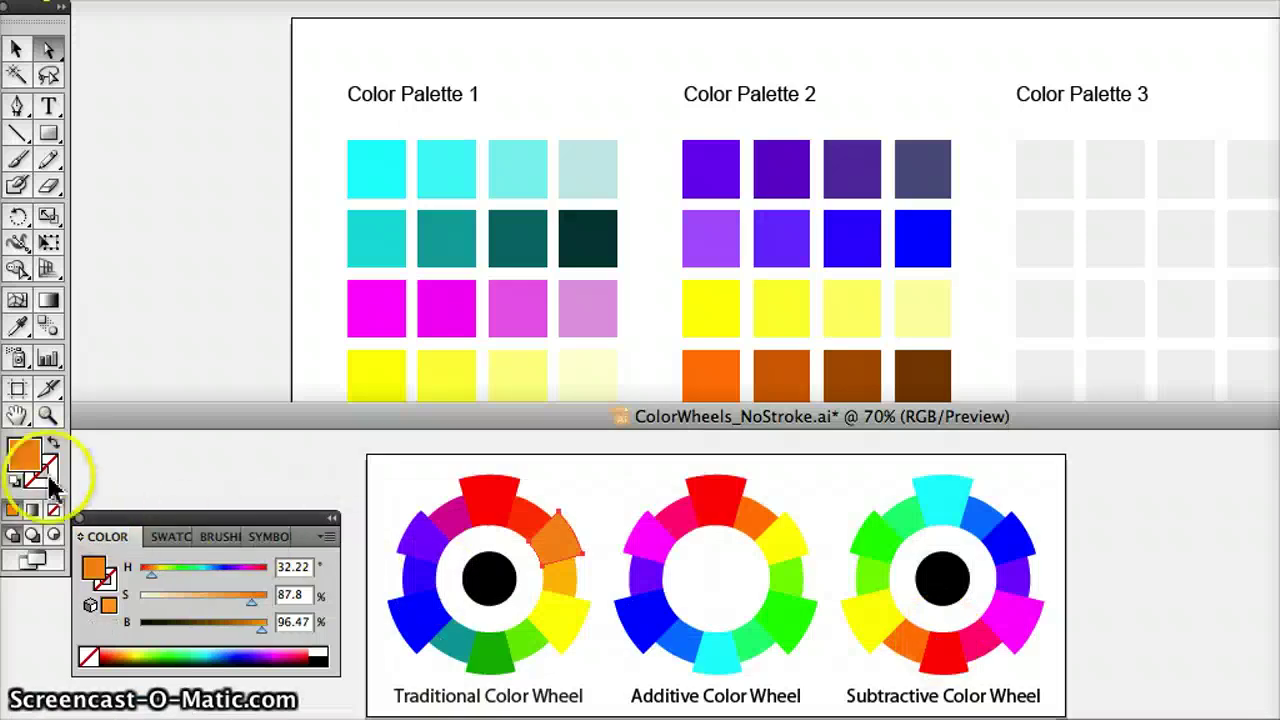
pyautogui.moveTo(248, 597); pyautogui.dragTo(74, 591)
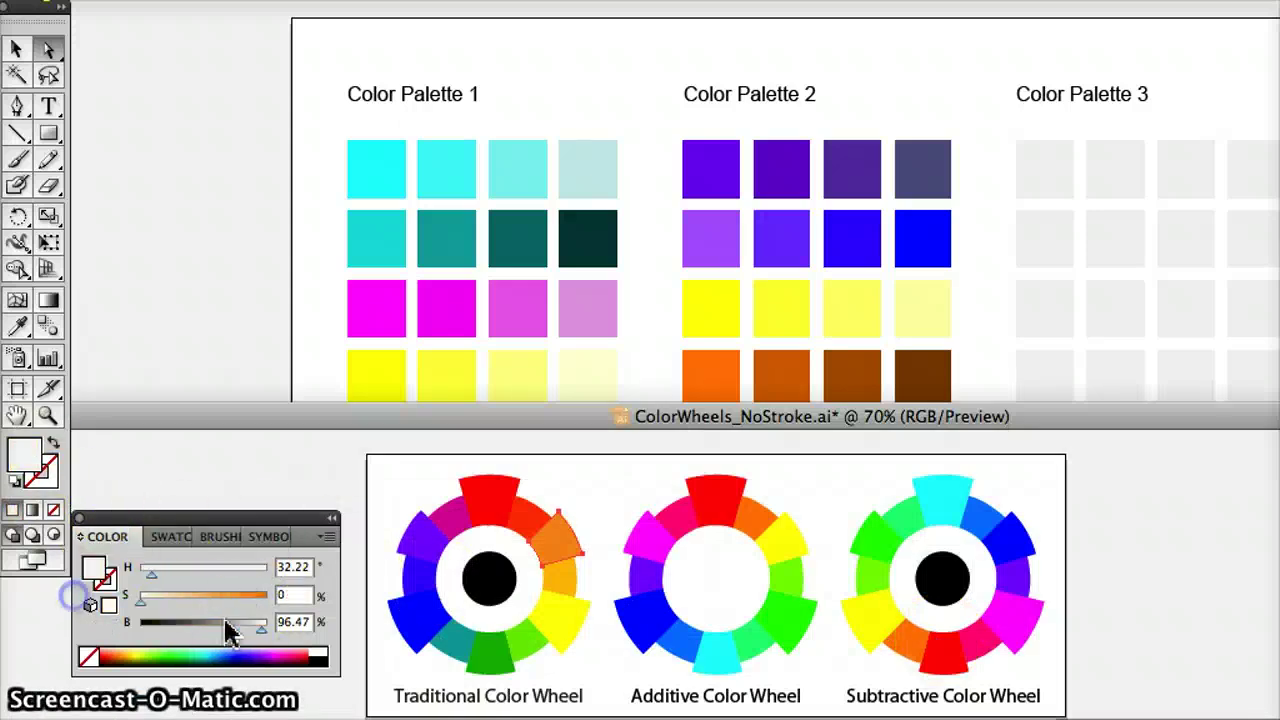
pyautogui.moveTo(262, 626); pyautogui.dragTo(87, 625)
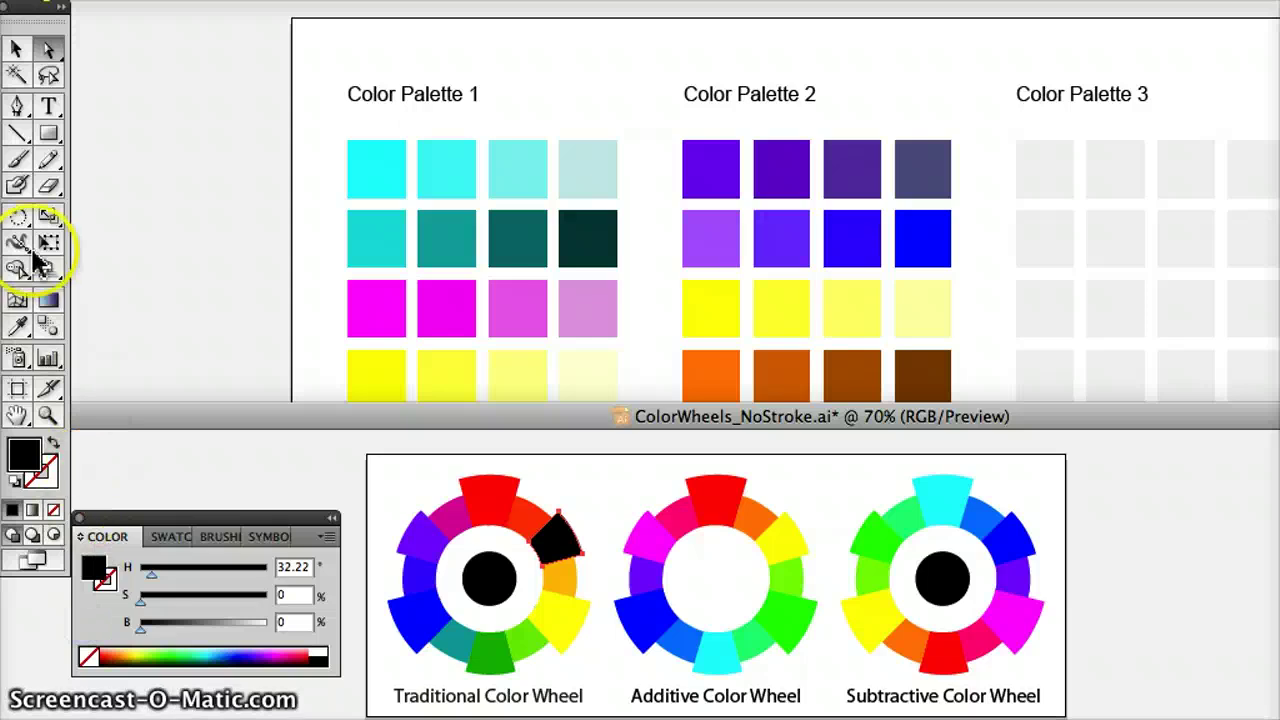
# Try painting a black triangle inside the Subtractive Color Wheel linking cyan, yellow and magenta with the Paintbrush tool, and undo it.
pyautogui.click(17, 159)
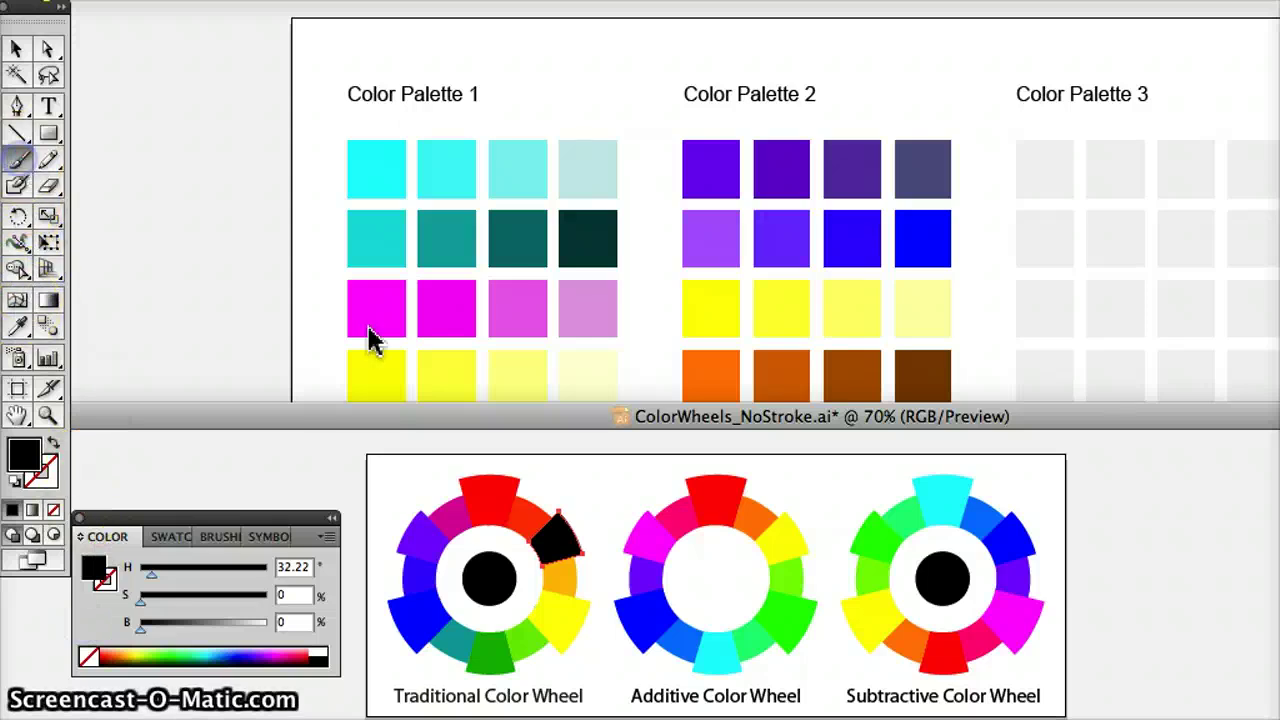
pyautogui.moveTo(939, 526); pyautogui.dragTo(926, 559)
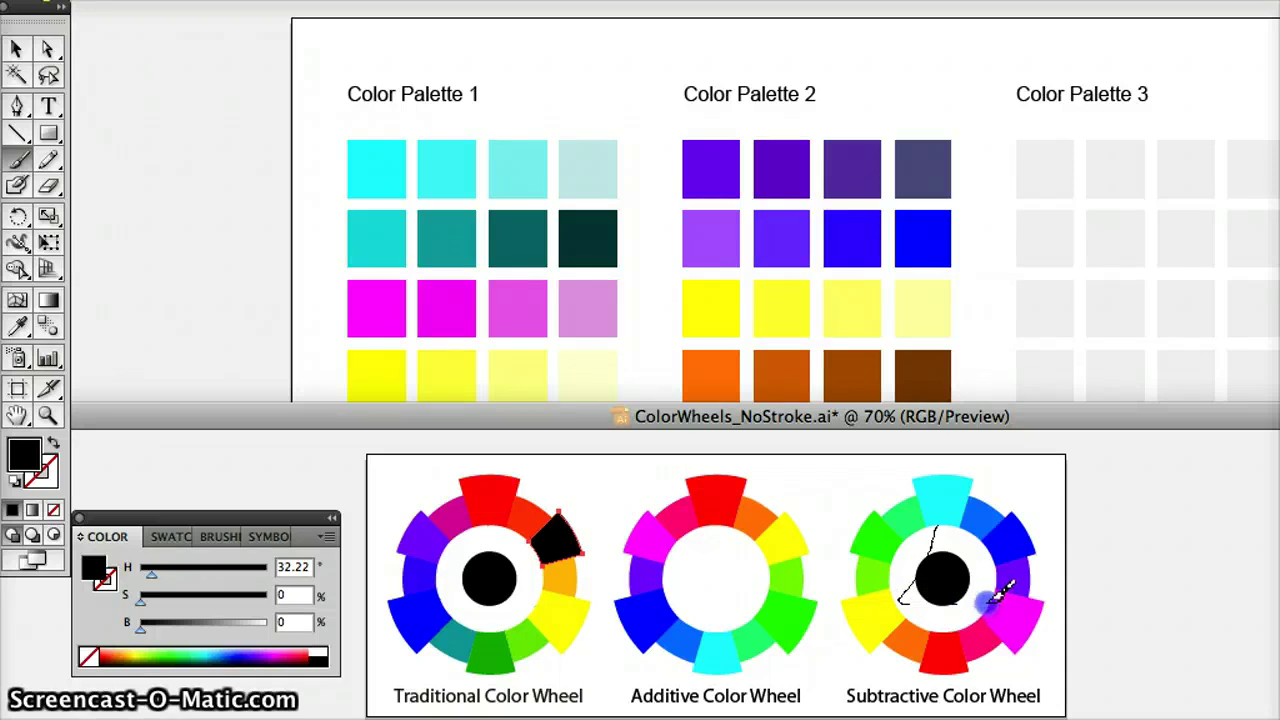
pyautogui.moveTo(958, 520); pyautogui.dragTo(945, 525)
pyautogui.click(1015, 632)
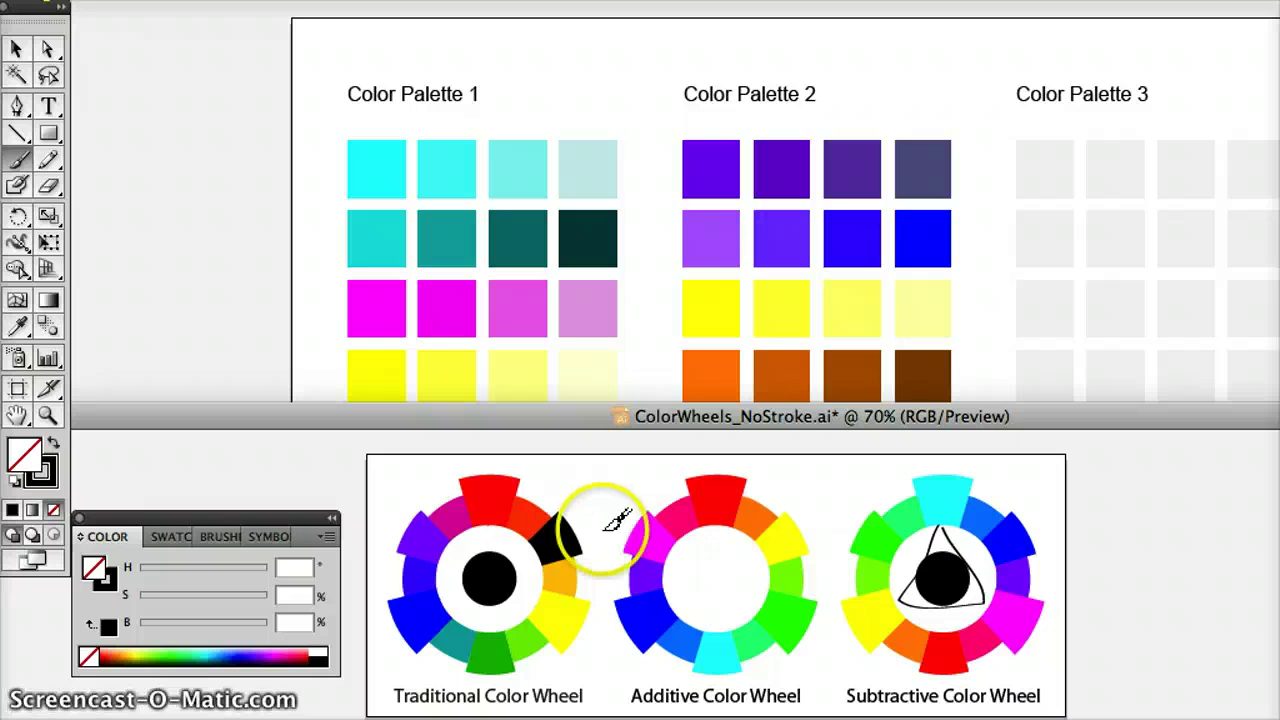
pyautogui.click(48, 48)
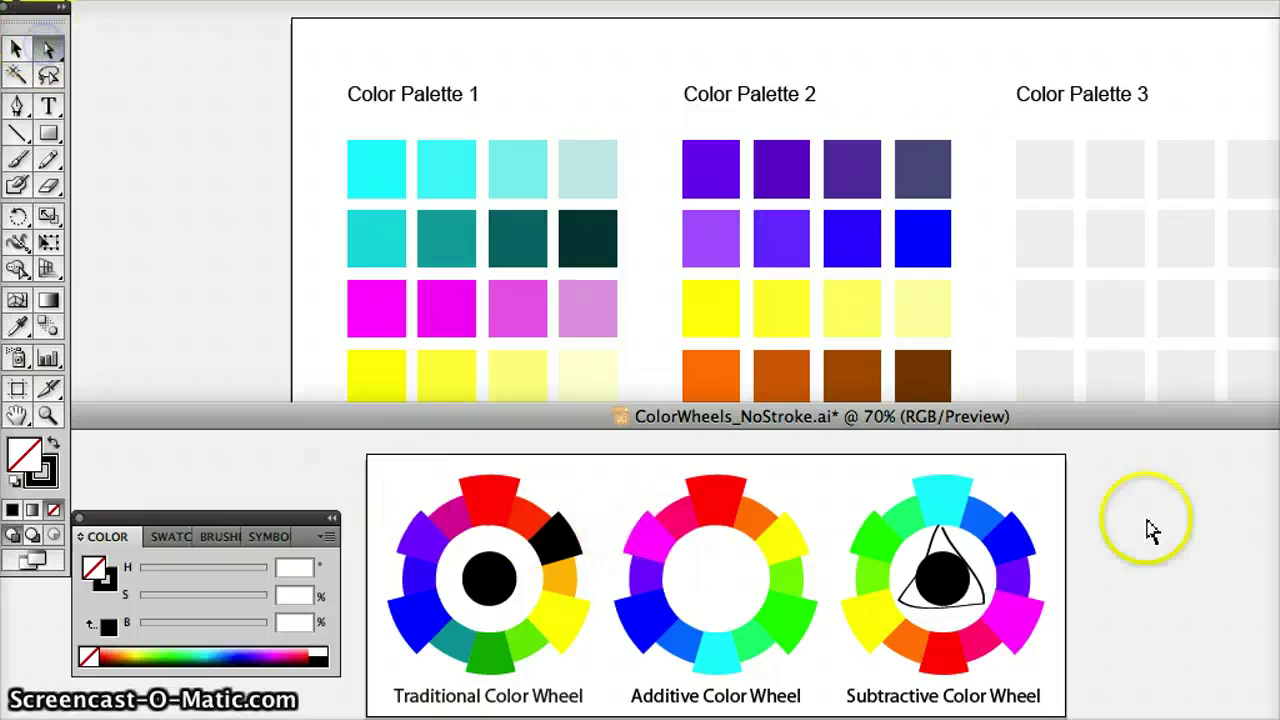
pyautogui.click(918, 512)
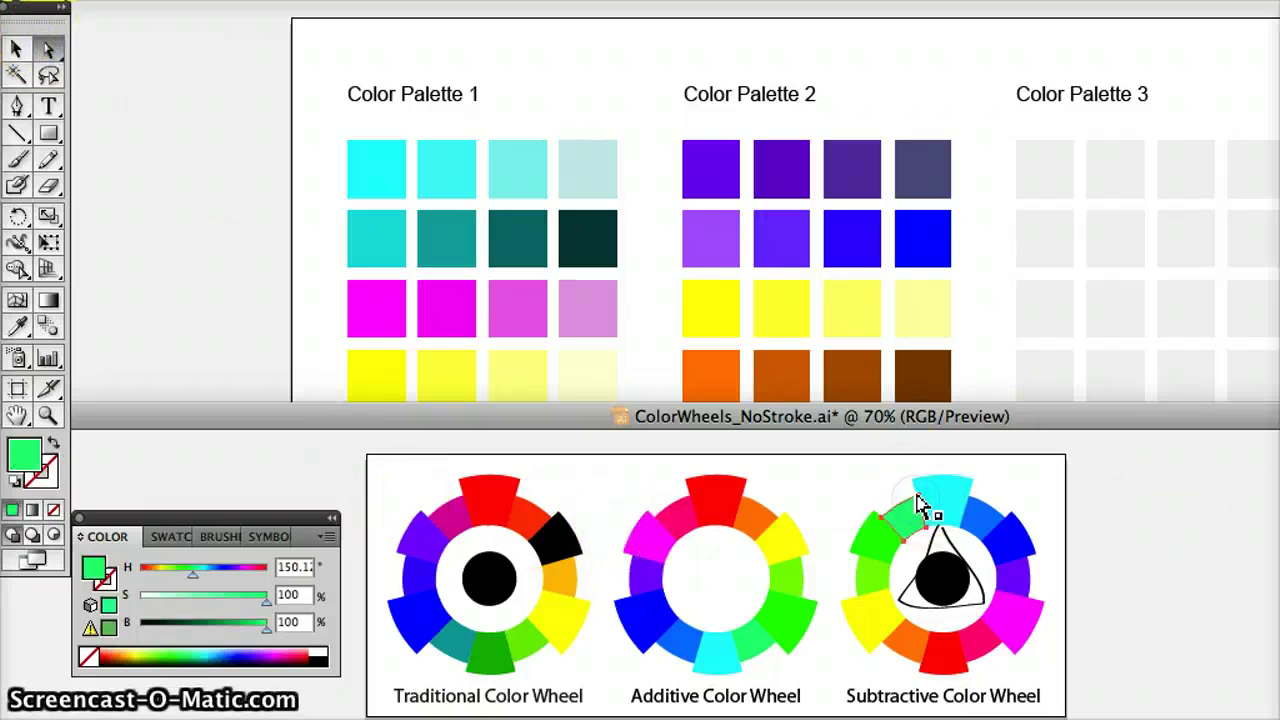
pyautogui.press('super+z')
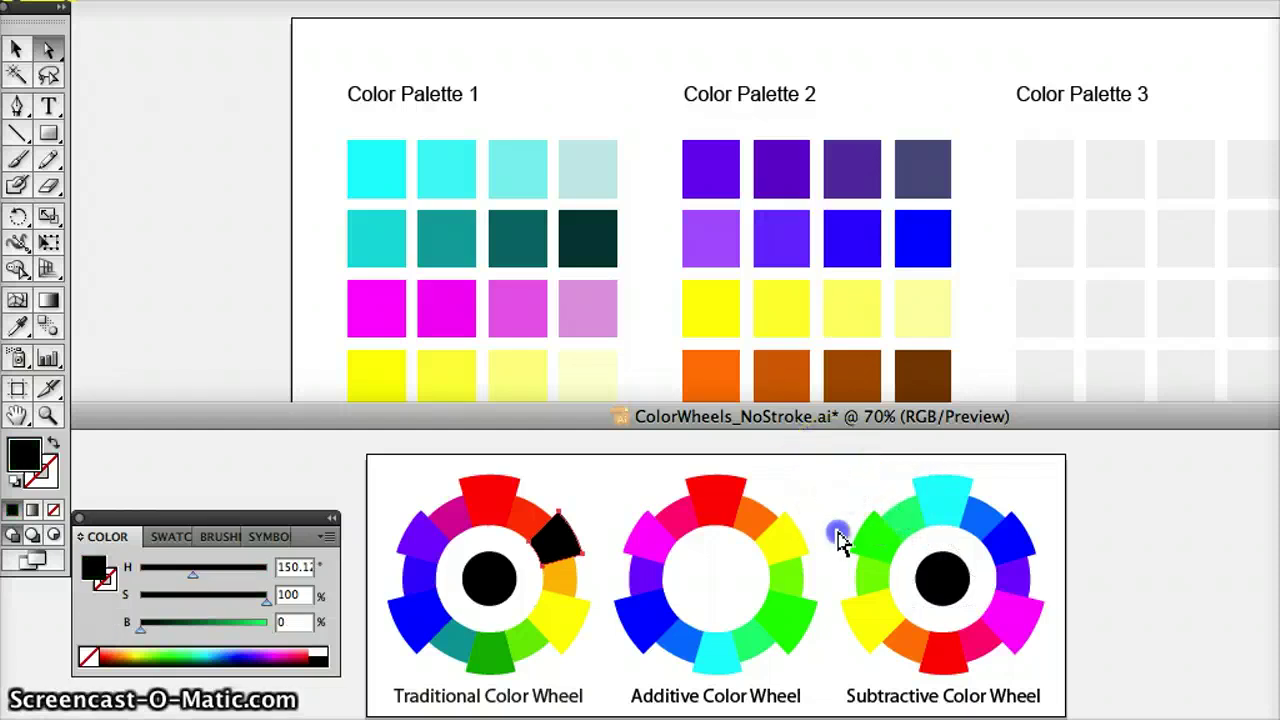
# Copy the whole Subtractive Color Wheel, including its black center circle, into the color palettes document over Color Palette 2.
pyautogui.moveTo(838, 537); pyautogui.dragTo(1053, 688)
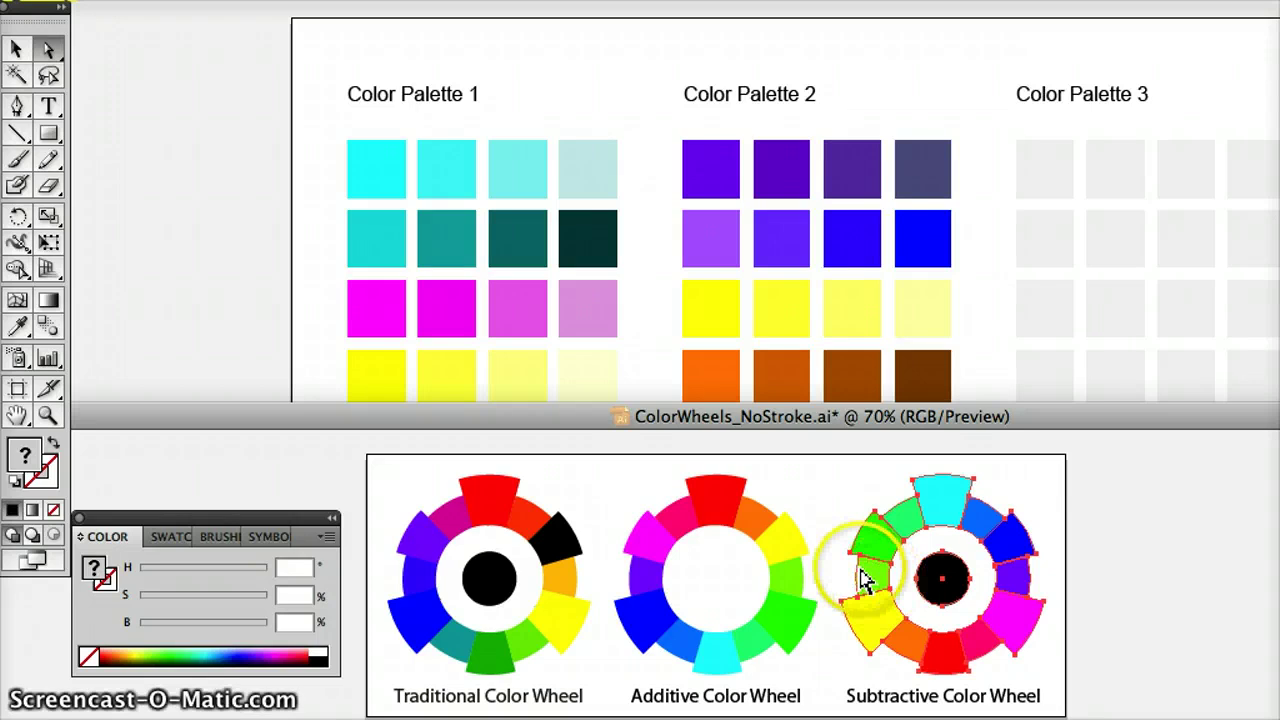
pyautogui.click(938, 580)
pyautogui.moveTo(855, 457); pyautogui.dragTo(626, 169)
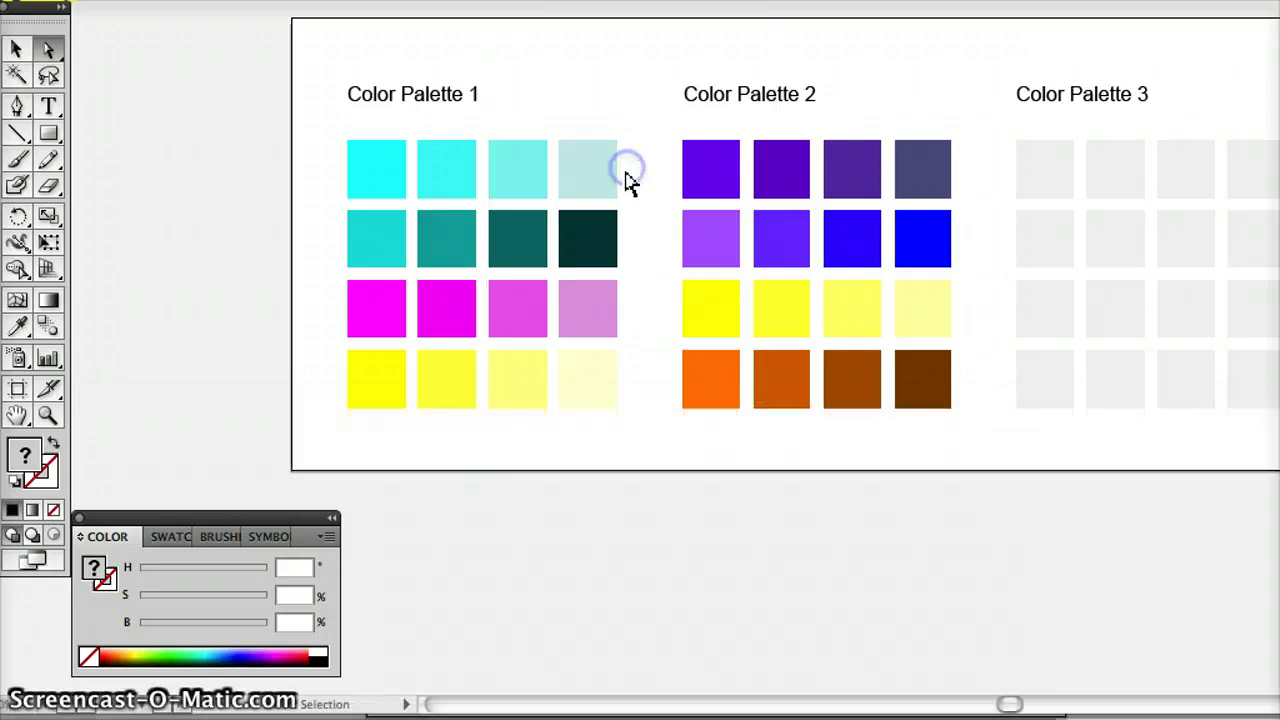
pyautogui.click(686, 337)
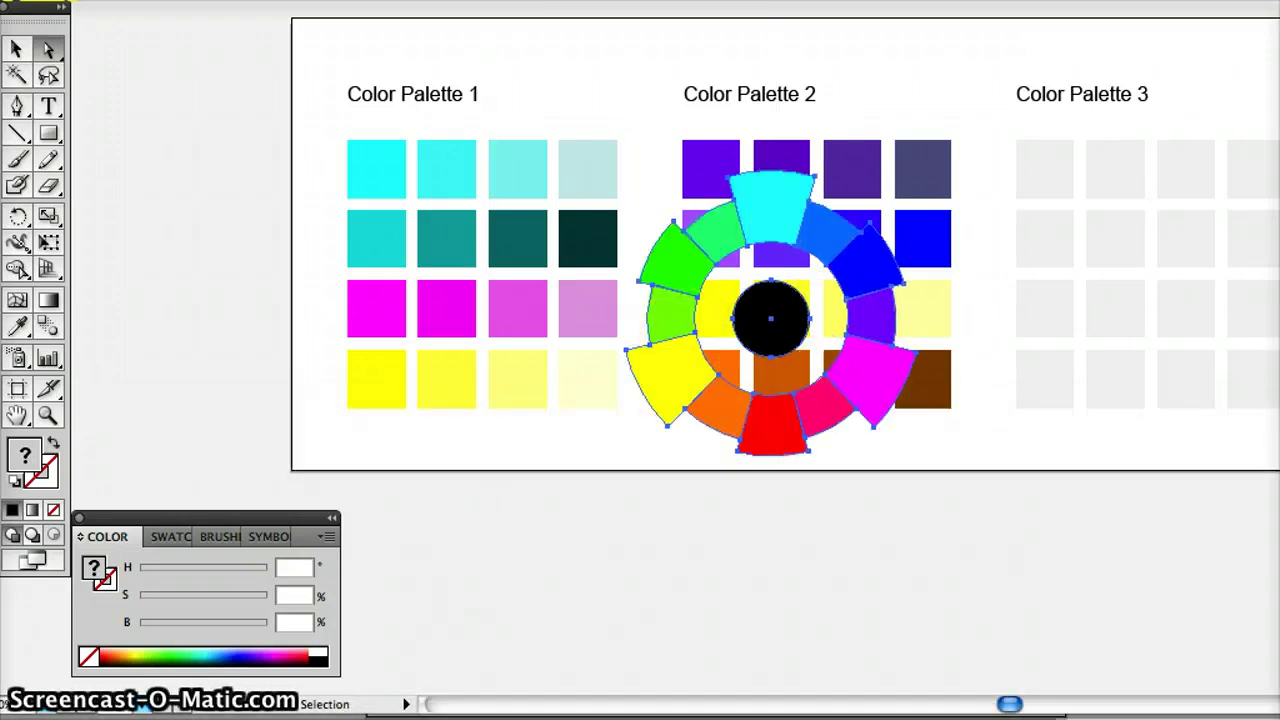
# Scale the copied Subtractive Color Wheel uniformly to 30%.
pyautogui.click(138, 0)
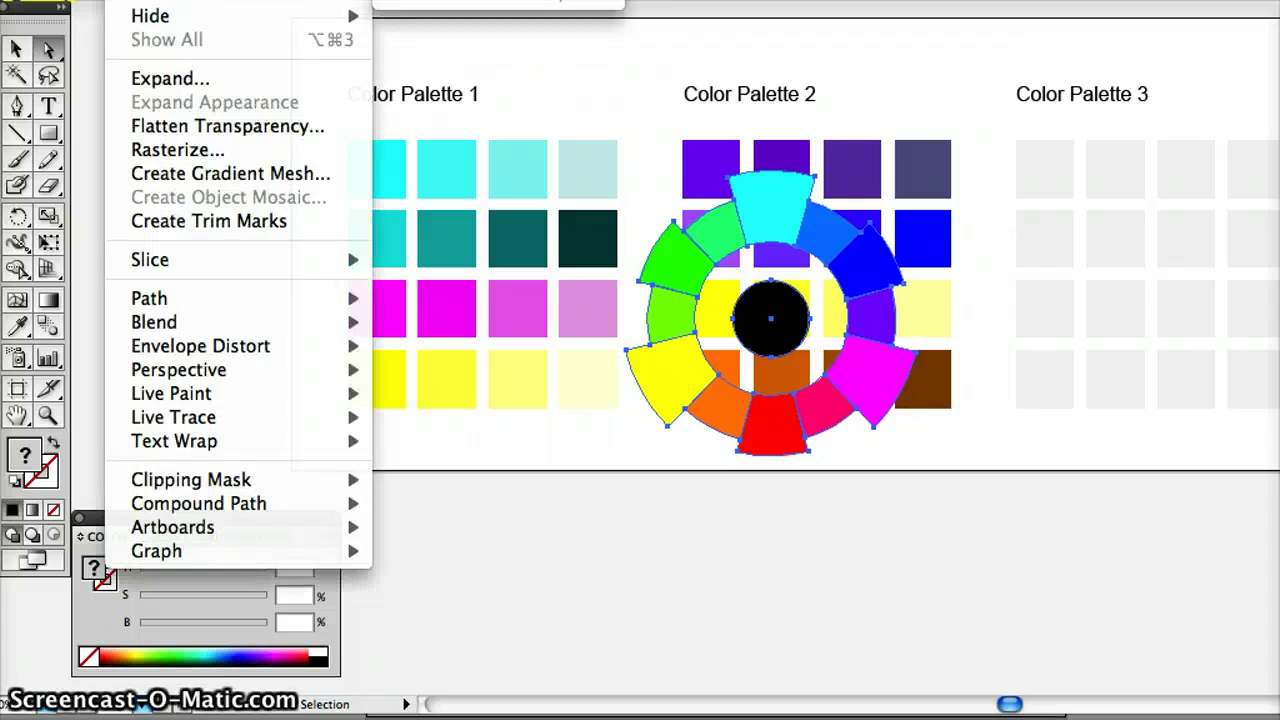
pyautogui.moveTo(165, 0)
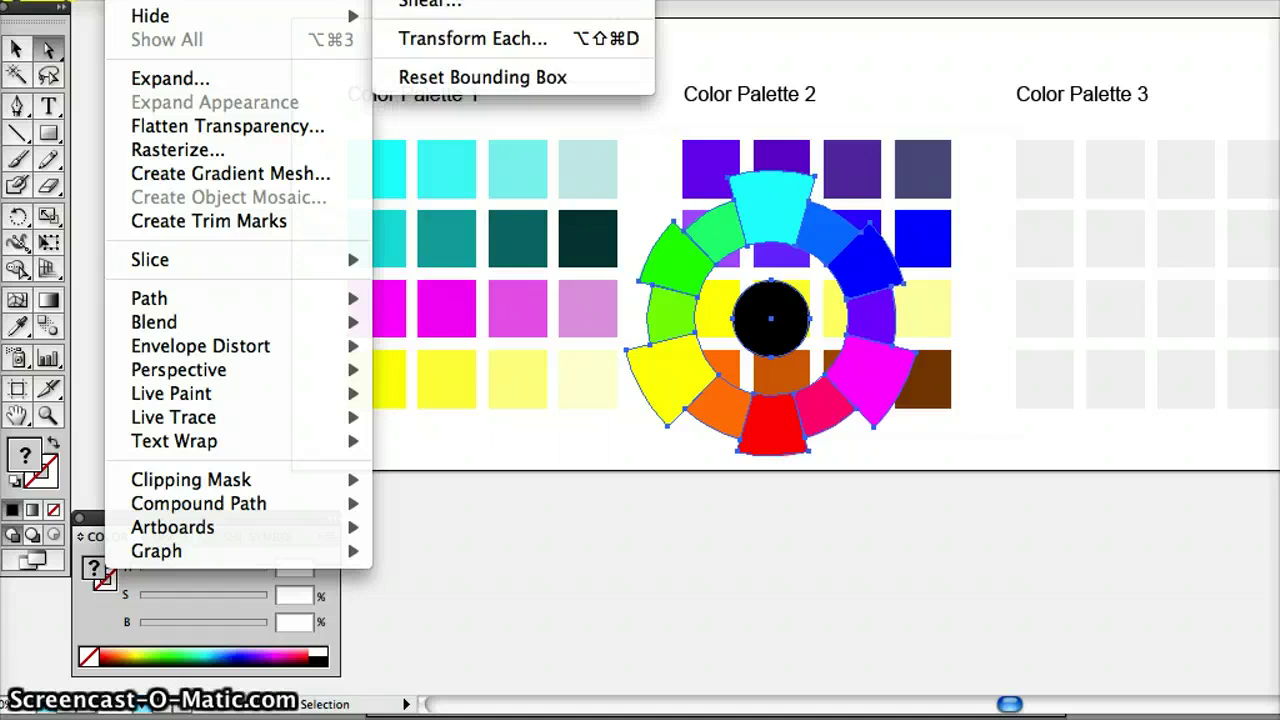
pyautogui.click(430, 0)
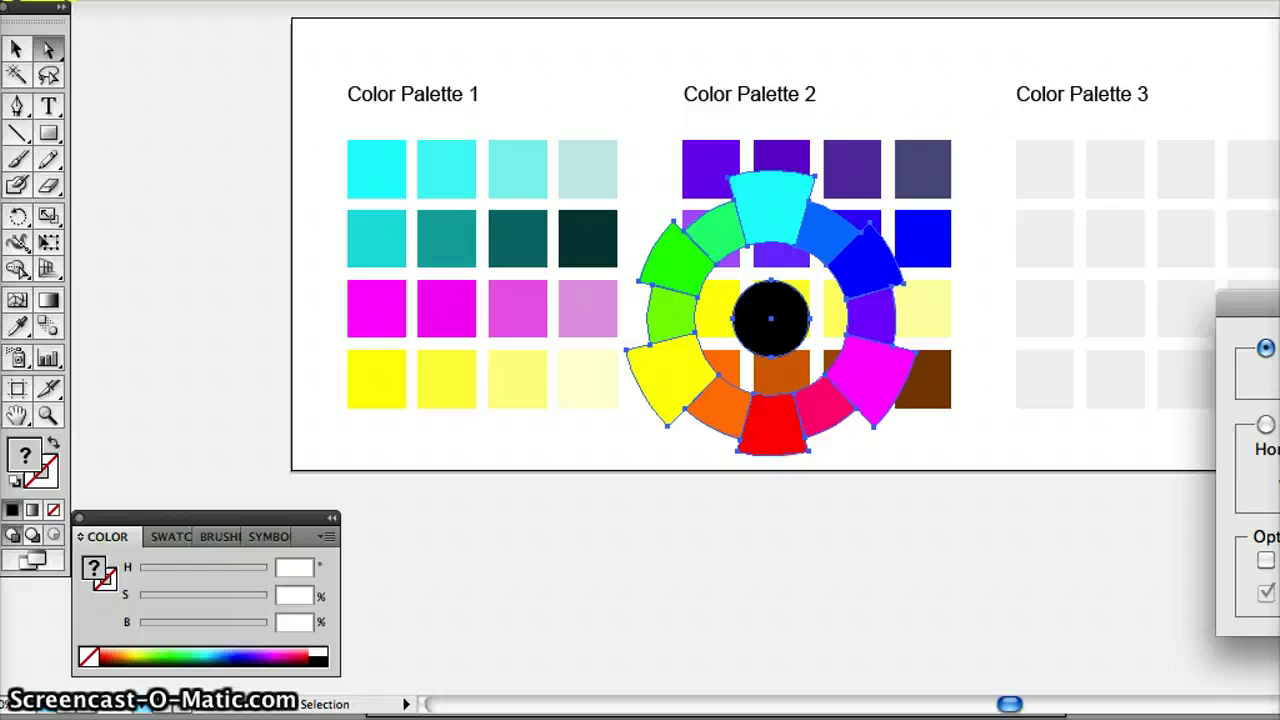
pyautogui.moveTo(1279, 303); pyautogui.dragTo(992, 387)
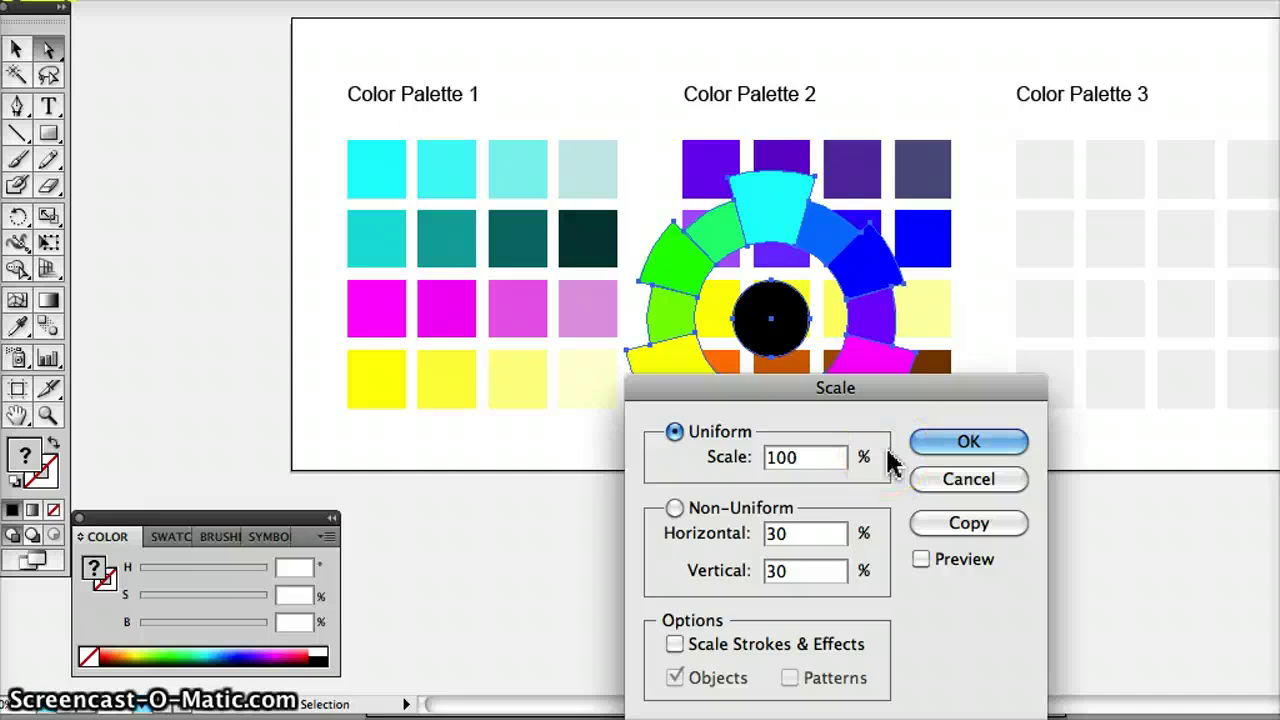
pyautogui.press('BackSpace')
pyautogui.press('BackSpace')
pyautogui.press('BackSpace')
pyautogui.write('30')
pyautogui.click(969, 445)
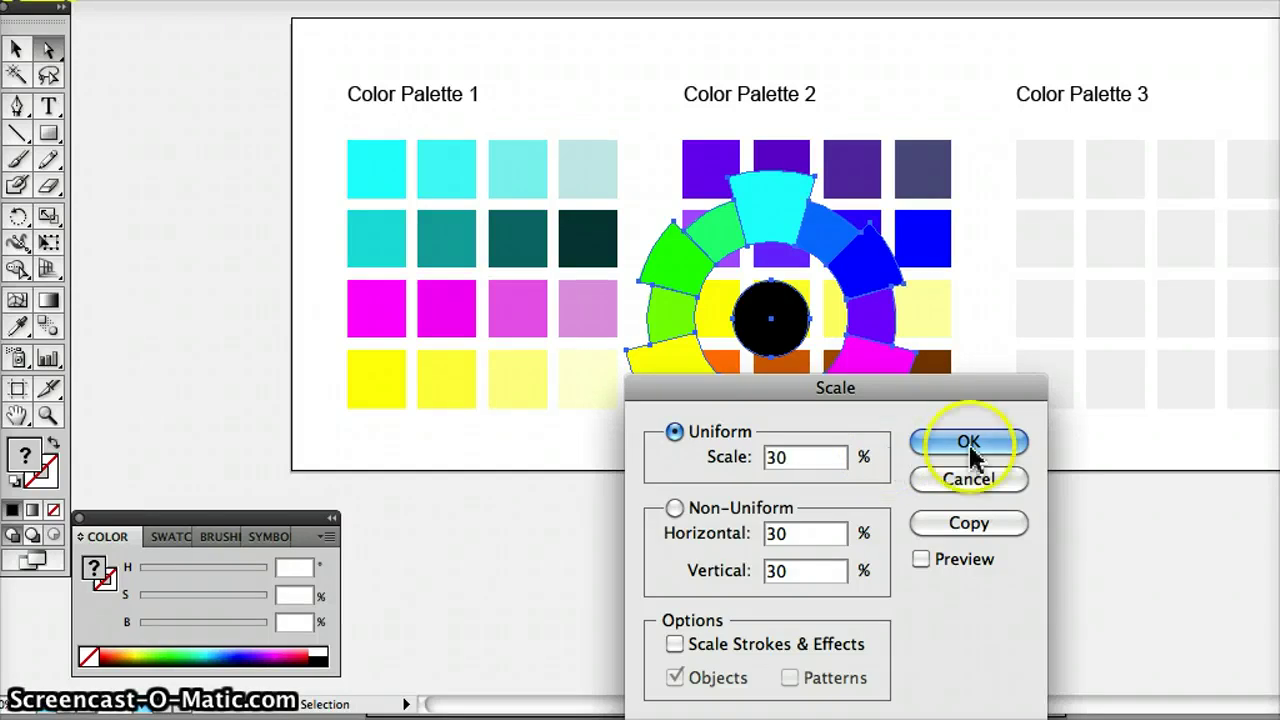
pyautogui.click(1001, 446)
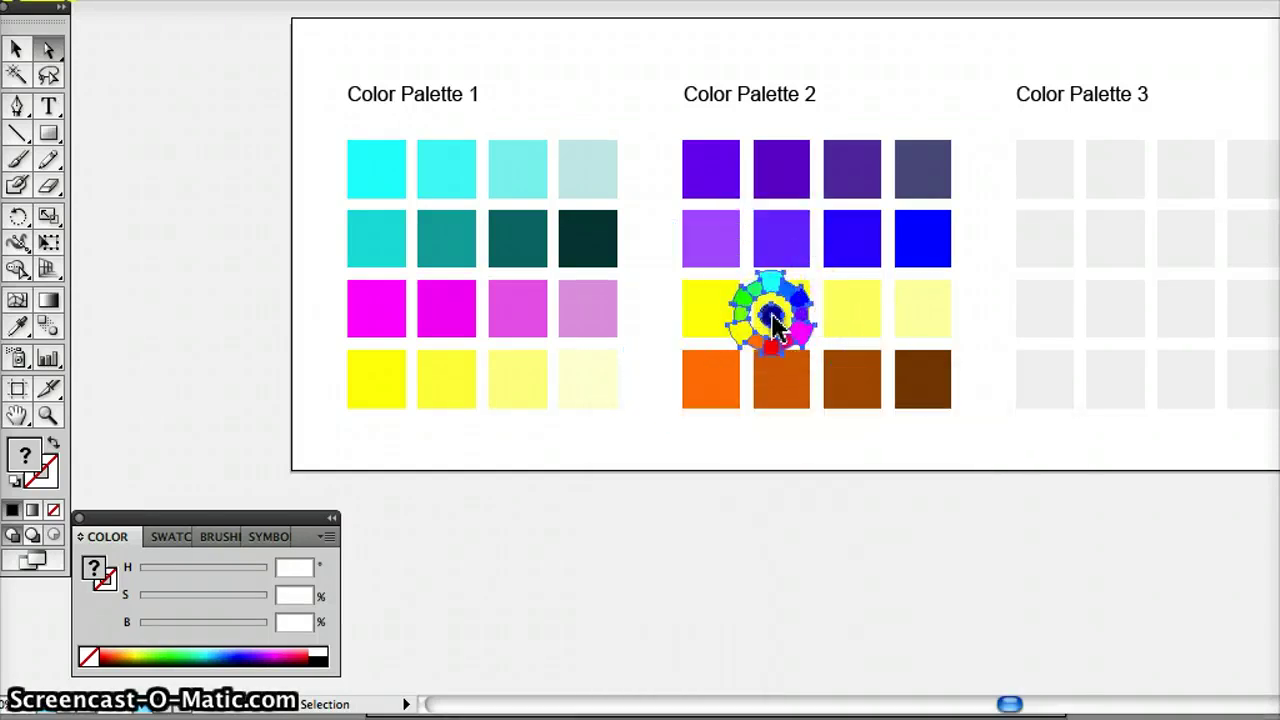
# Move the scaled-down Subtractive Color Wheel beside the Color Palette 1 title and deselect it.
pyautogui.moveTo(773, 315); pyautogui.dragTo(560, 92)
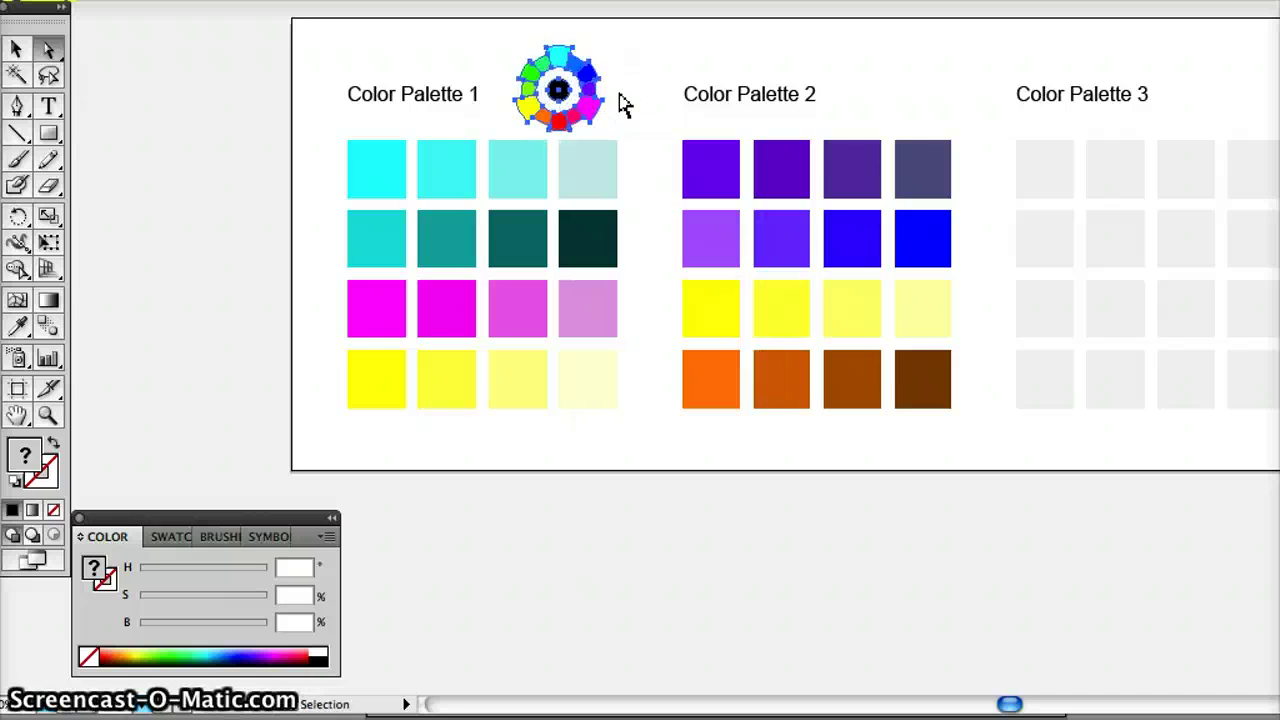
pyautogui.click(622, 96)
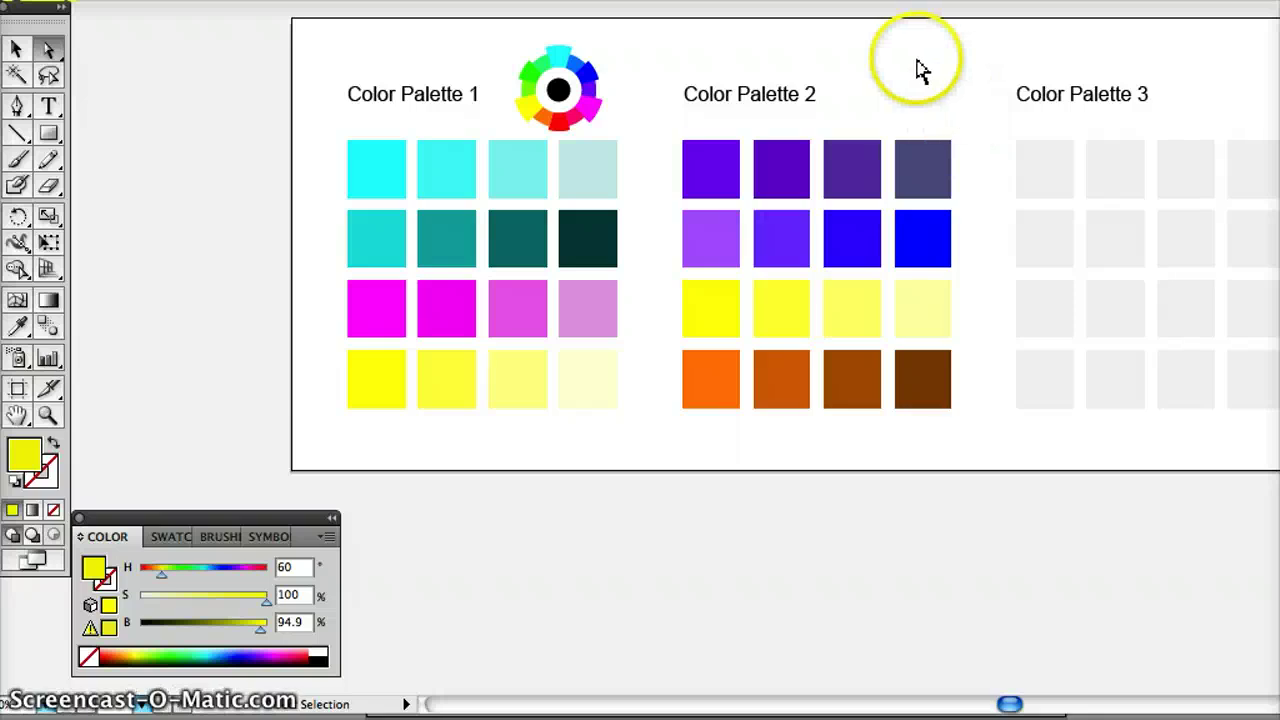
# Switch to ColorWheels_NoStroke.ai, undo the black recoloring of the Traditional Color Wheel's orange segment, and deselect it.
pyautogui.click(560, 717)
pyautogui.click(548, 606)
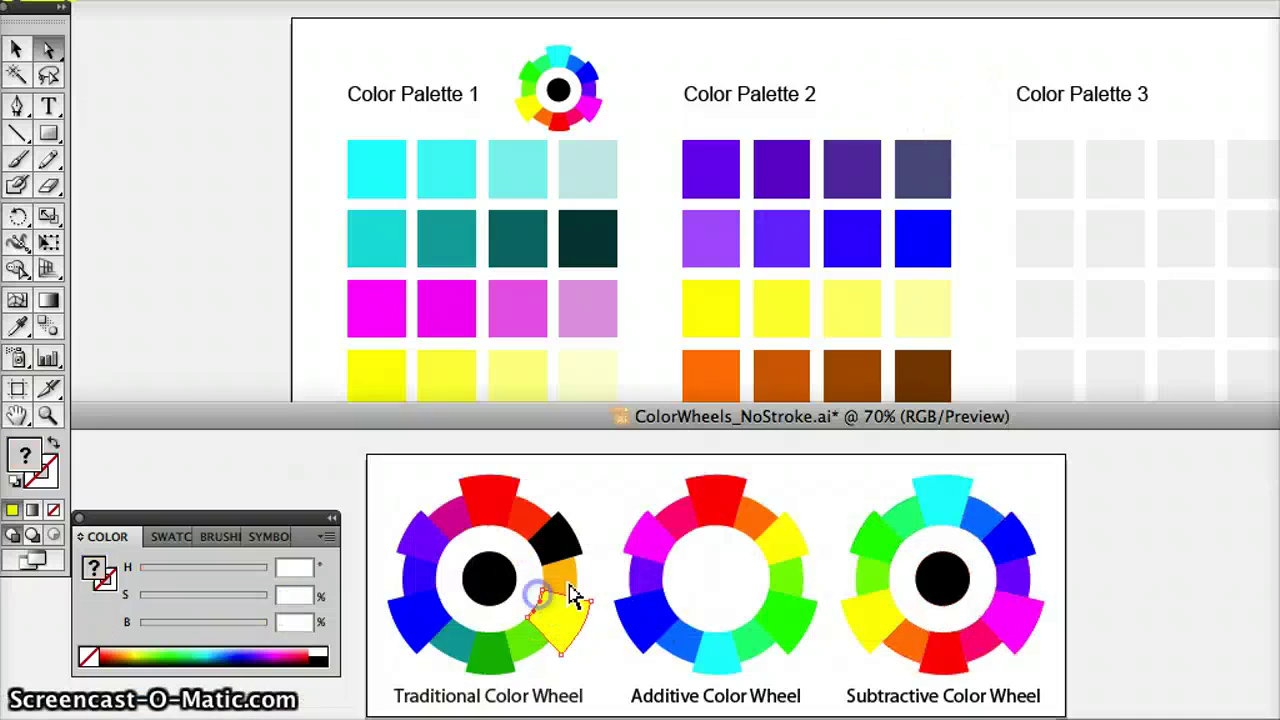
pyautogui.click(598, 528)
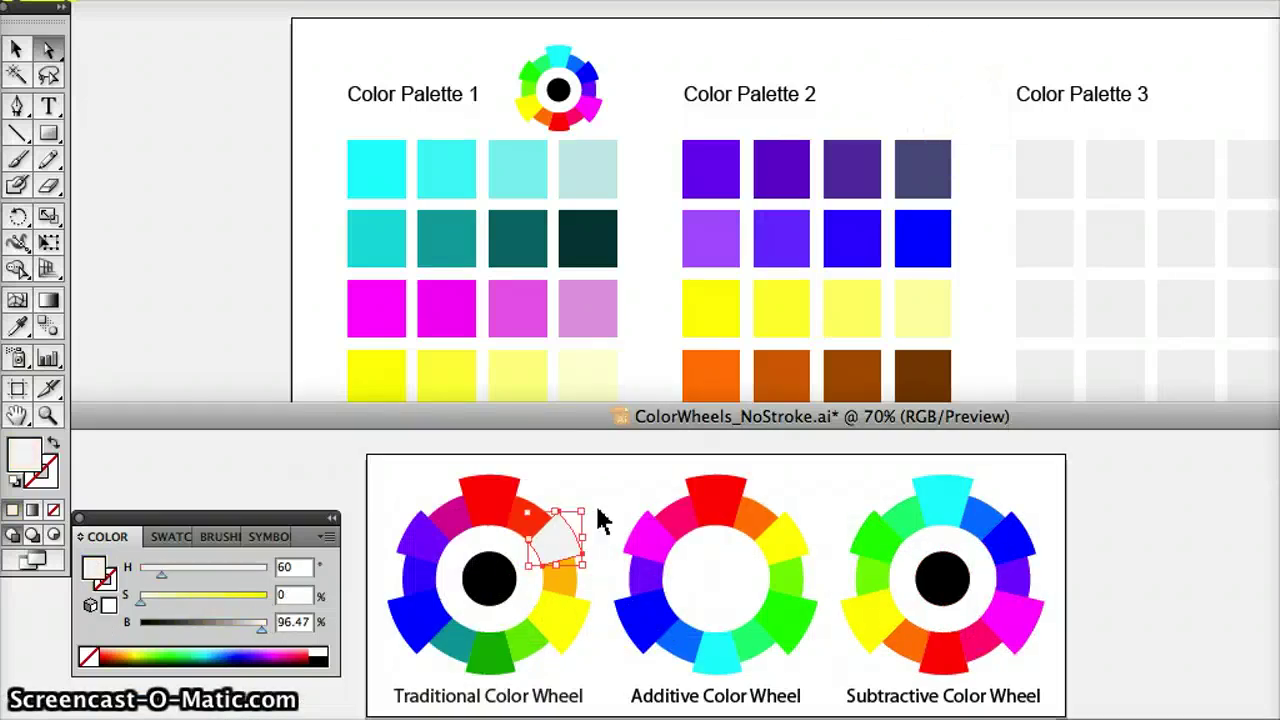
pyautogui.press('super+z')
pyautogui.click(597, 508)
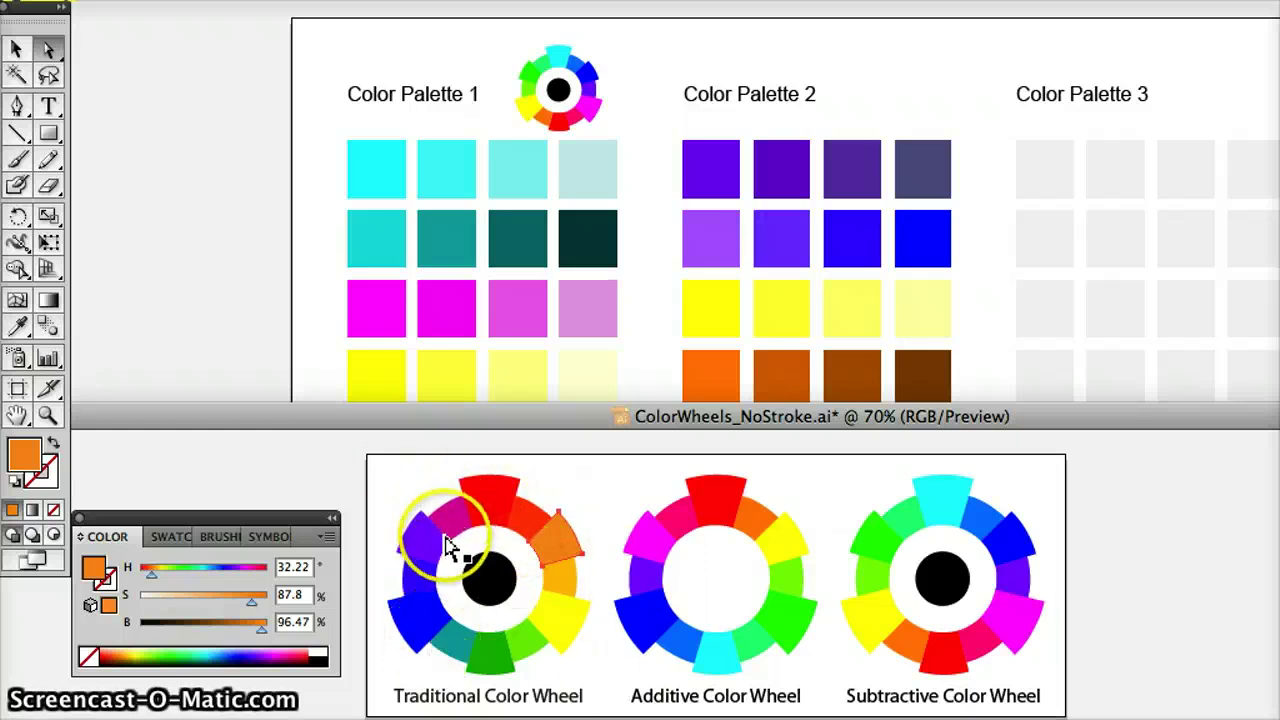
pyautogui.click(520, 595)
pyautogui.click(445, 550)
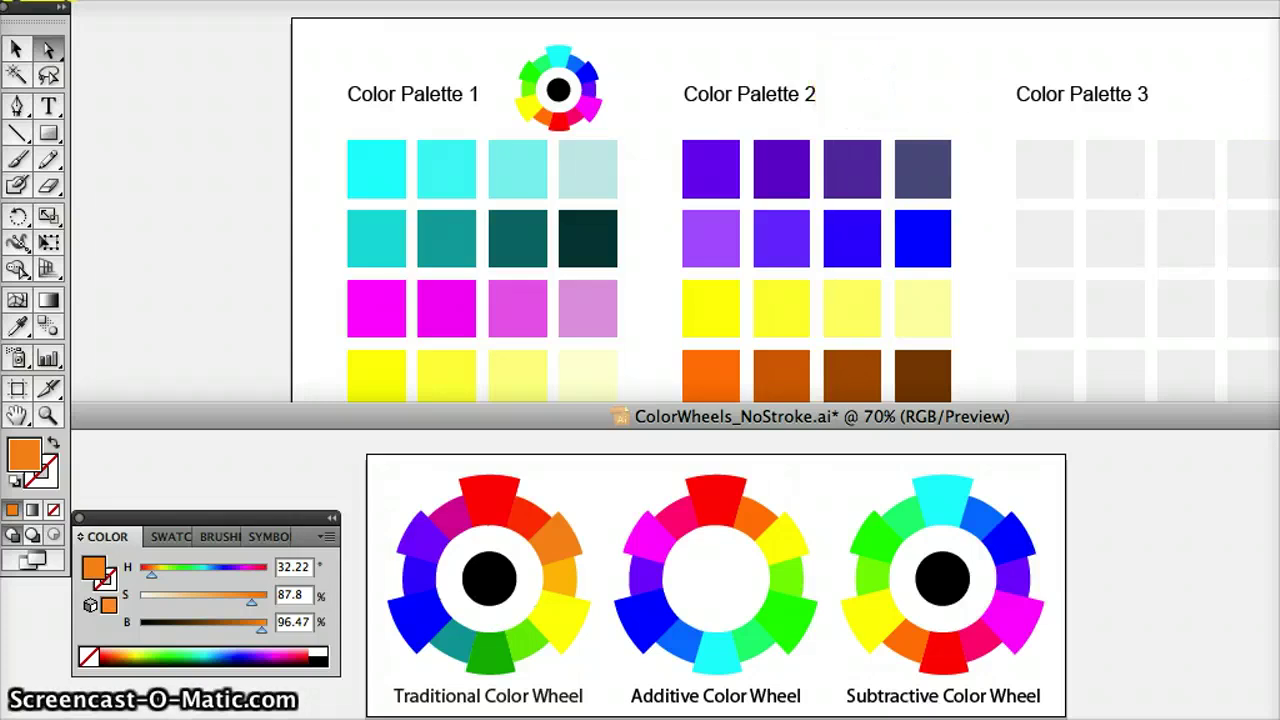
# Return to the color palettes document and activate the Type tool.
pyautogui.press('super+w')
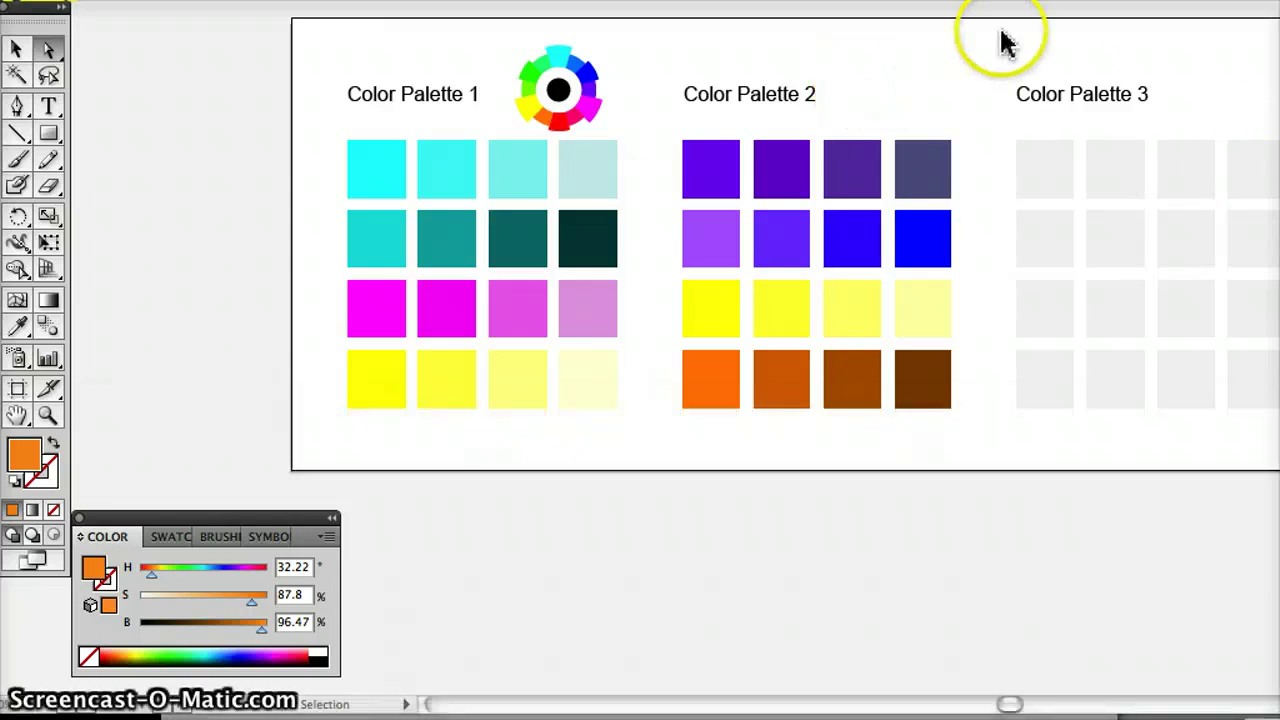
pyautogui.click(1072, 93)
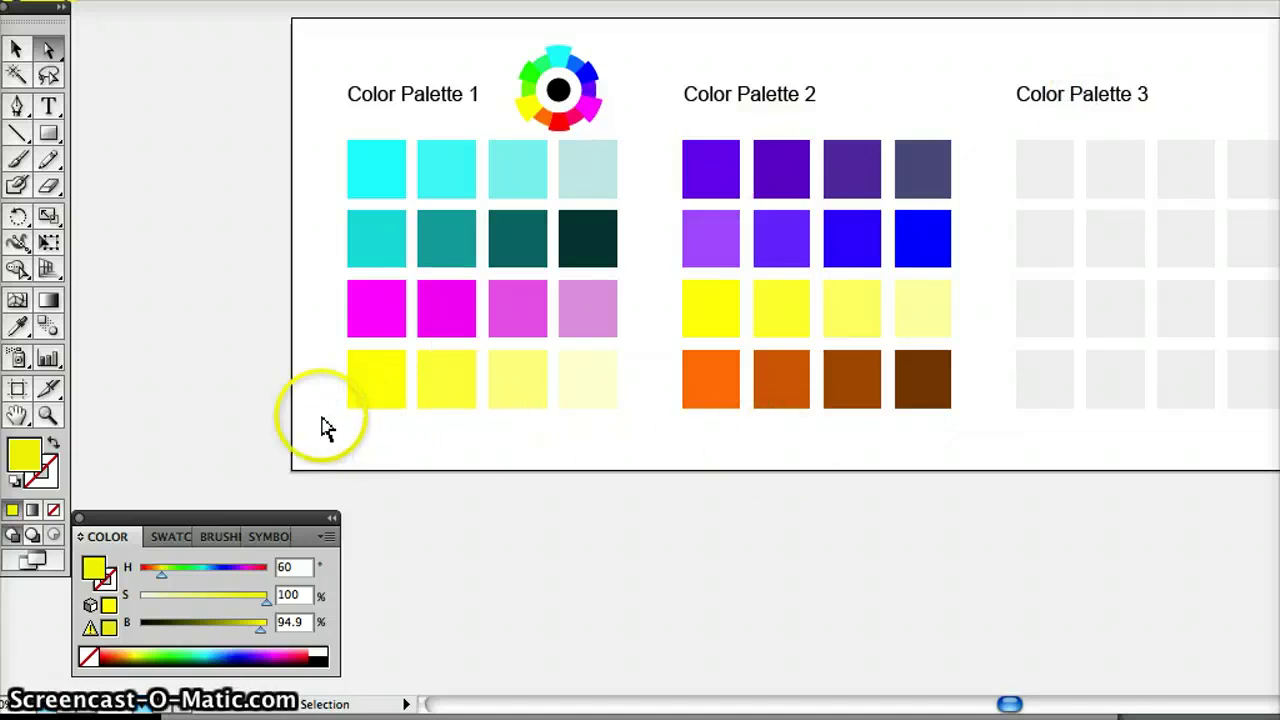
pyautogui.click(52, 110)
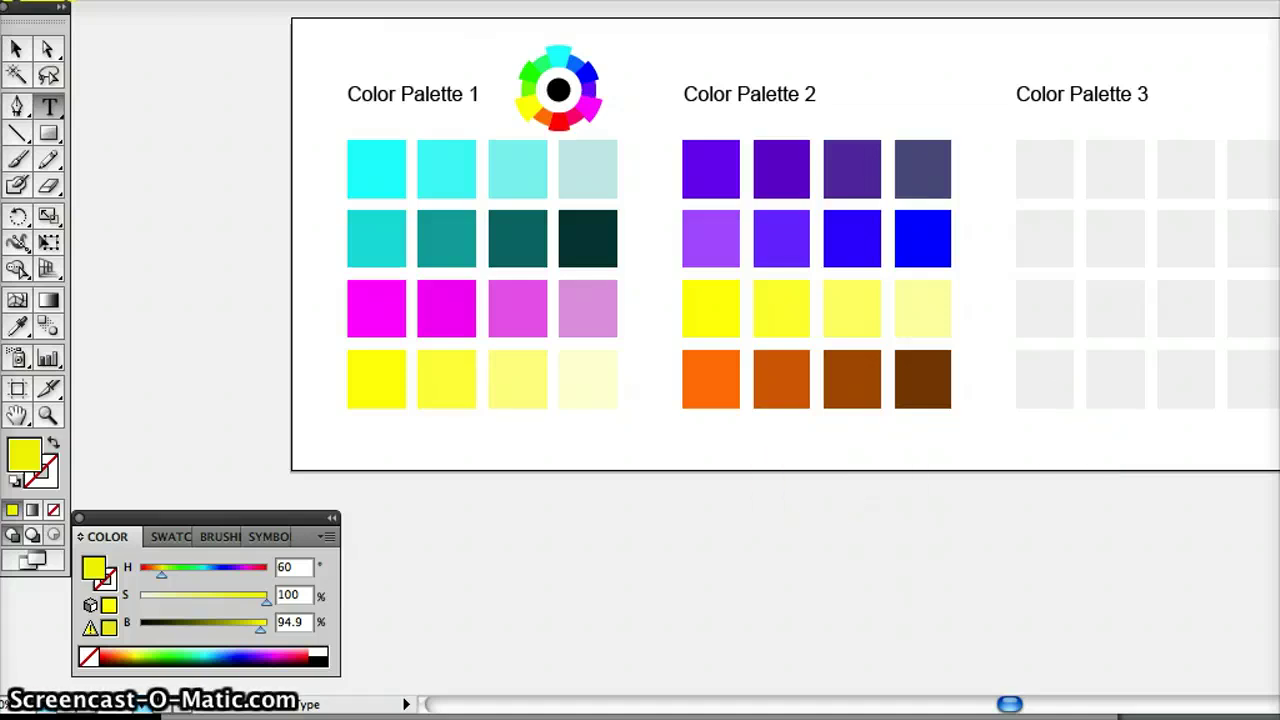
pyautogui.hscroll(2, 624, 547)
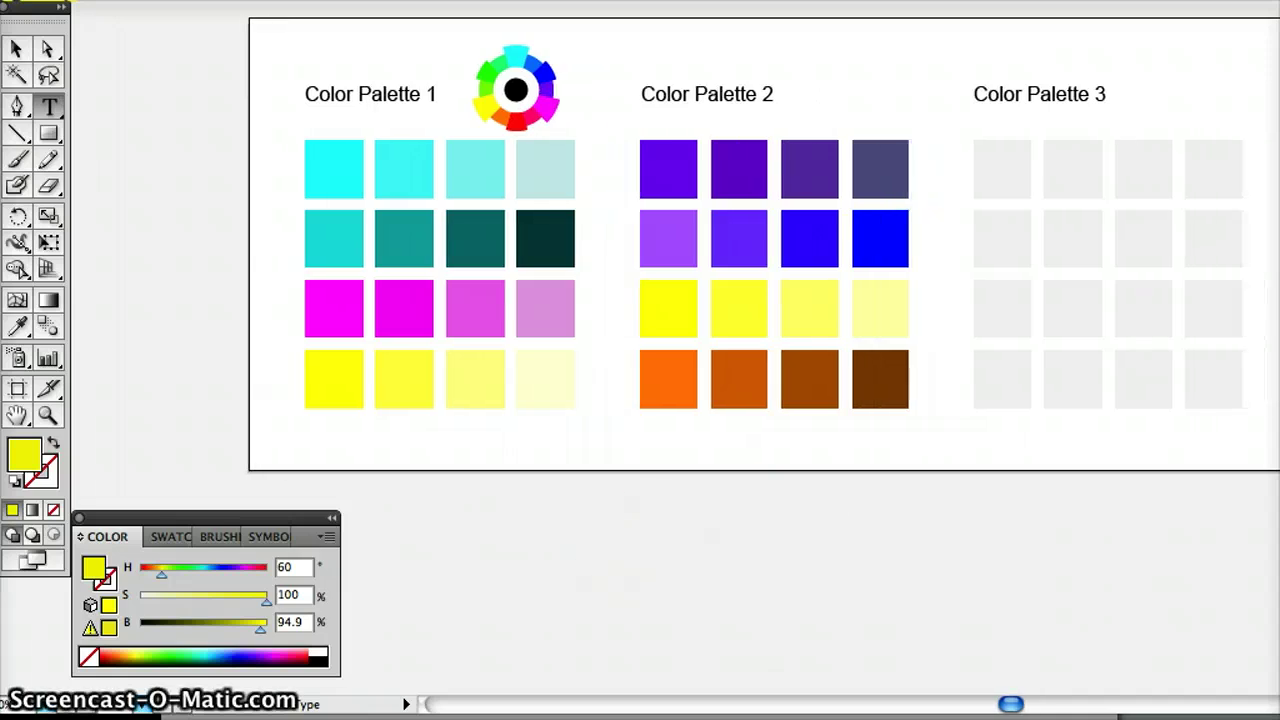